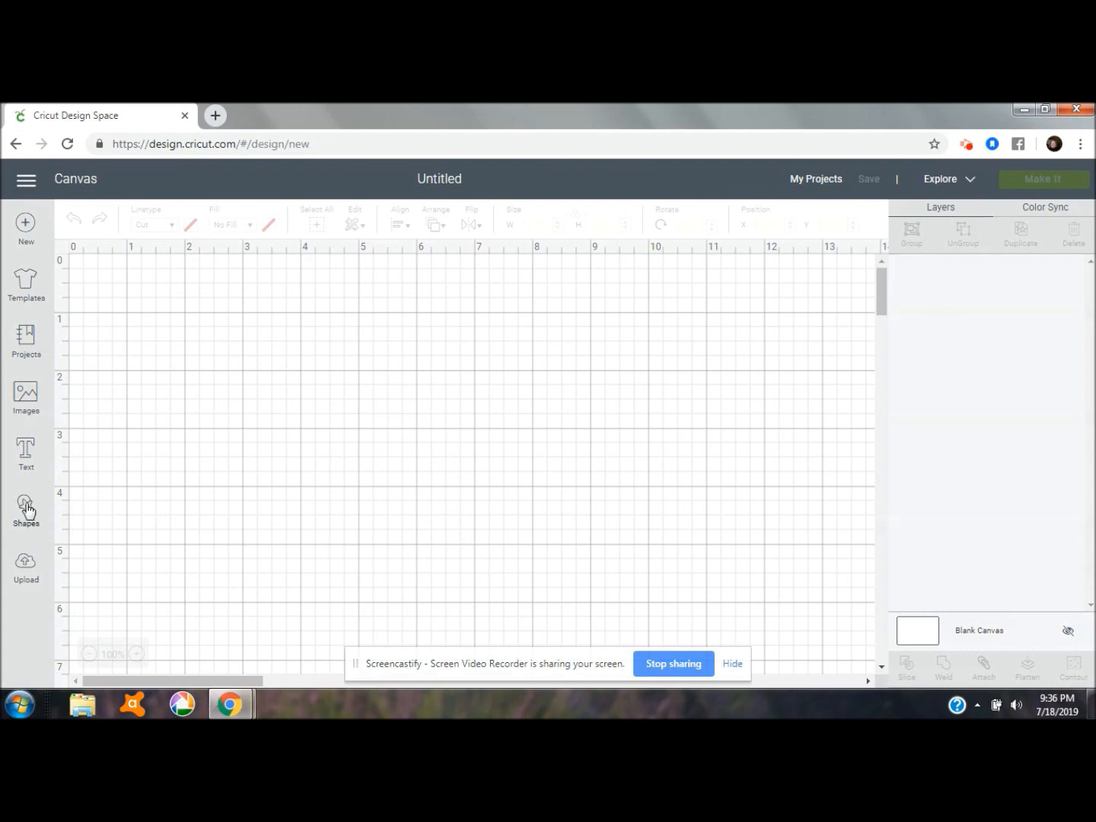
Add a square shape sized 12 by 12 inches and set its material color to white
{"action": "left_click", "coordinate": [27, 519]}
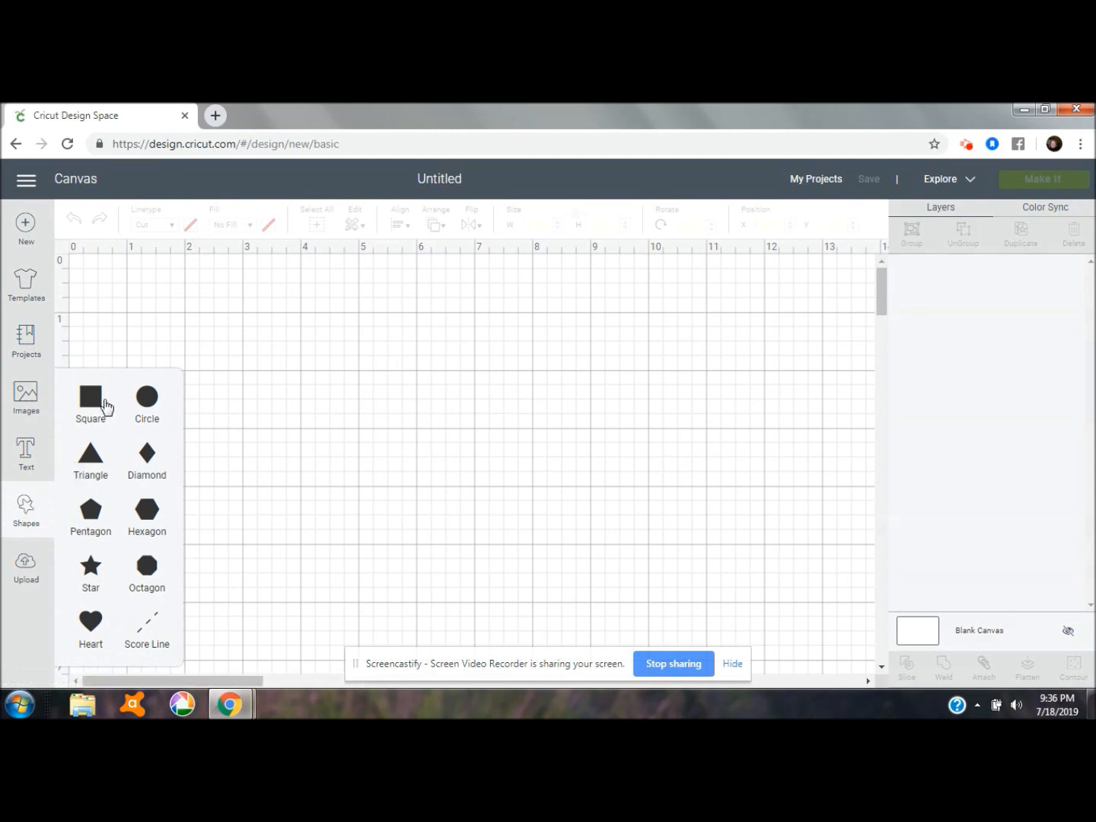
{"action": "left_click", "coordinate": [100, 404]}
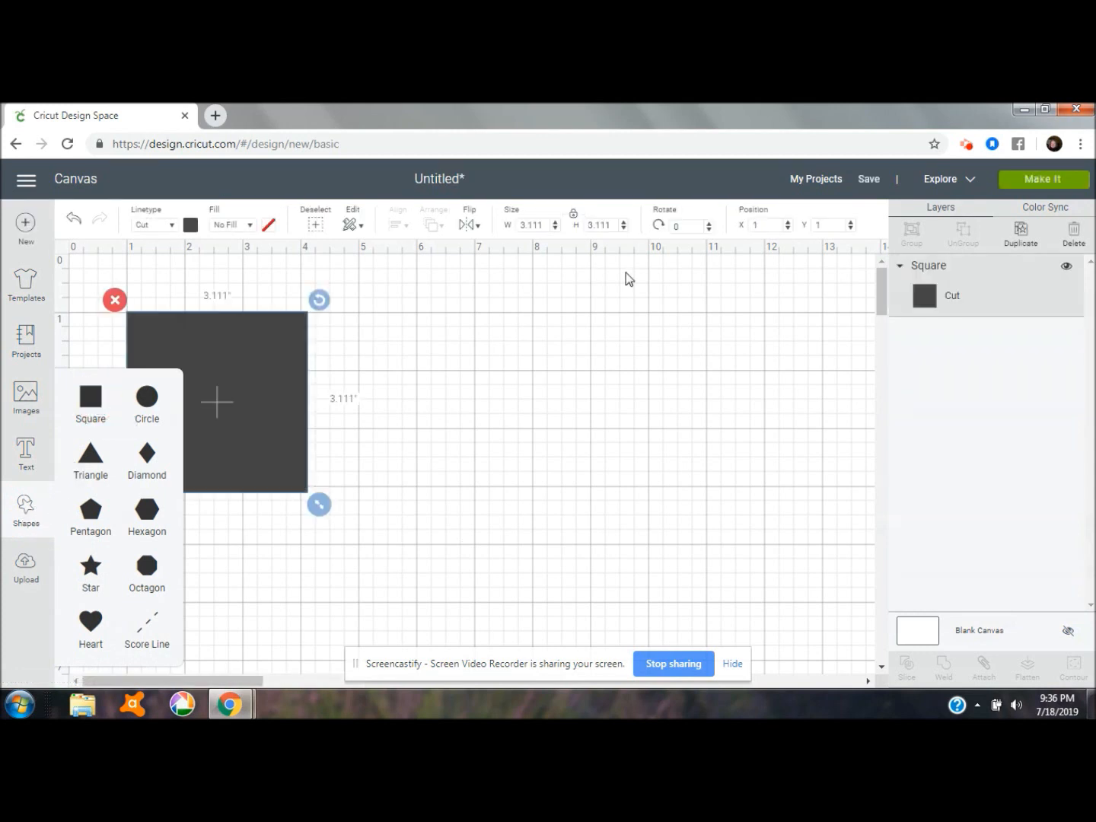
{"action": "left_click", "coordinate": [544, 225]}
{"action": "key", "text": "BackSpace"}
{"action": "key", "text": "BackSpace"}
{"action": "key", "text": "BackSpace"}
{"action": "key", "text": "BackSpace"}
{"action": "key", "text": "BackSpace"}
{"action": "type", "text": "12"}
{"action": "key", "text": "Tab"}
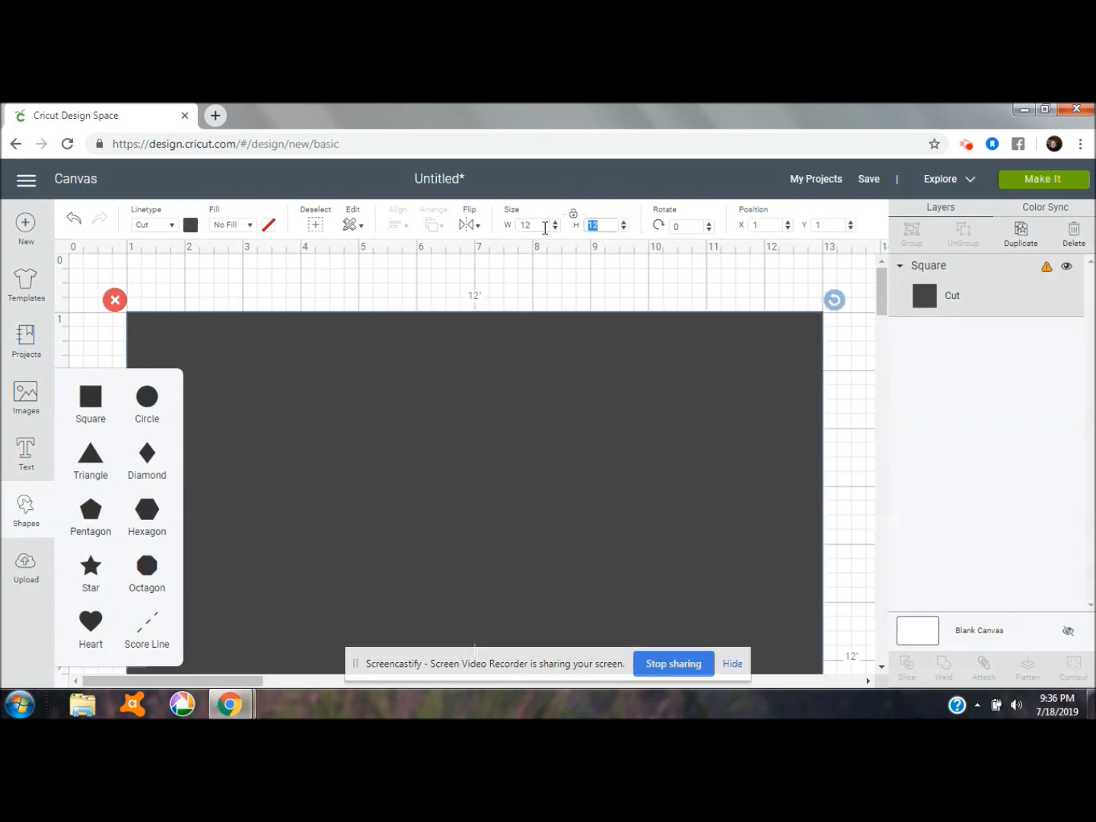
{"action": "key", "text": "Tab"}
{"action": "left_click", "coordinate": [191, 226]}
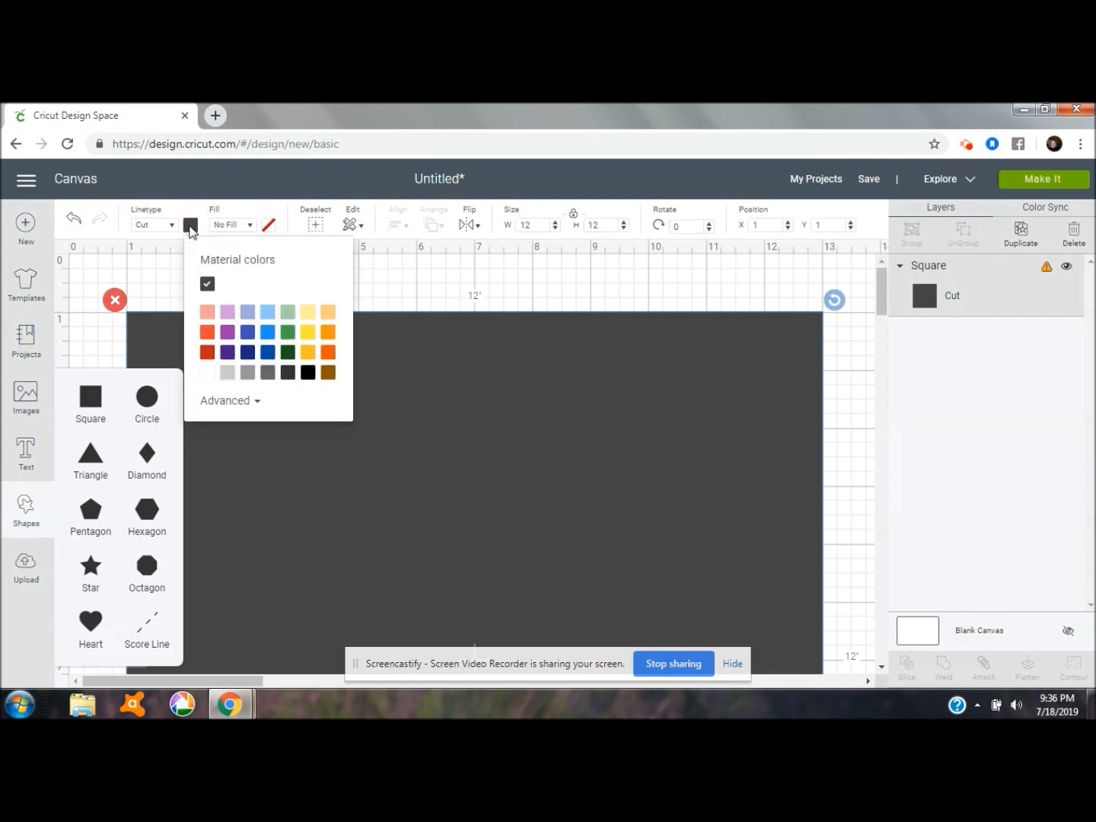
{"action": "left_click", "coordinate": [209, 373]}
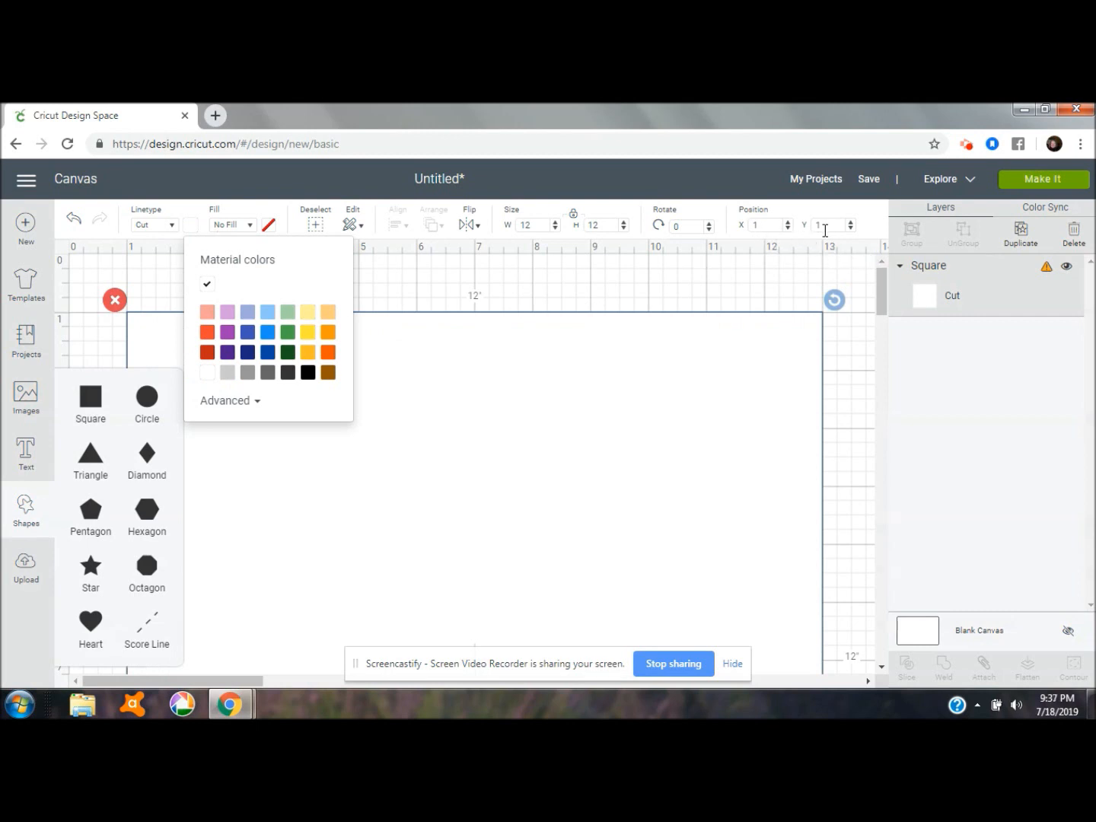
Duplicate the white 12-inch square and position the copy at X 13, Y 1, beside the original
{"action": "left_click", "coordinate": [1021, 231]}
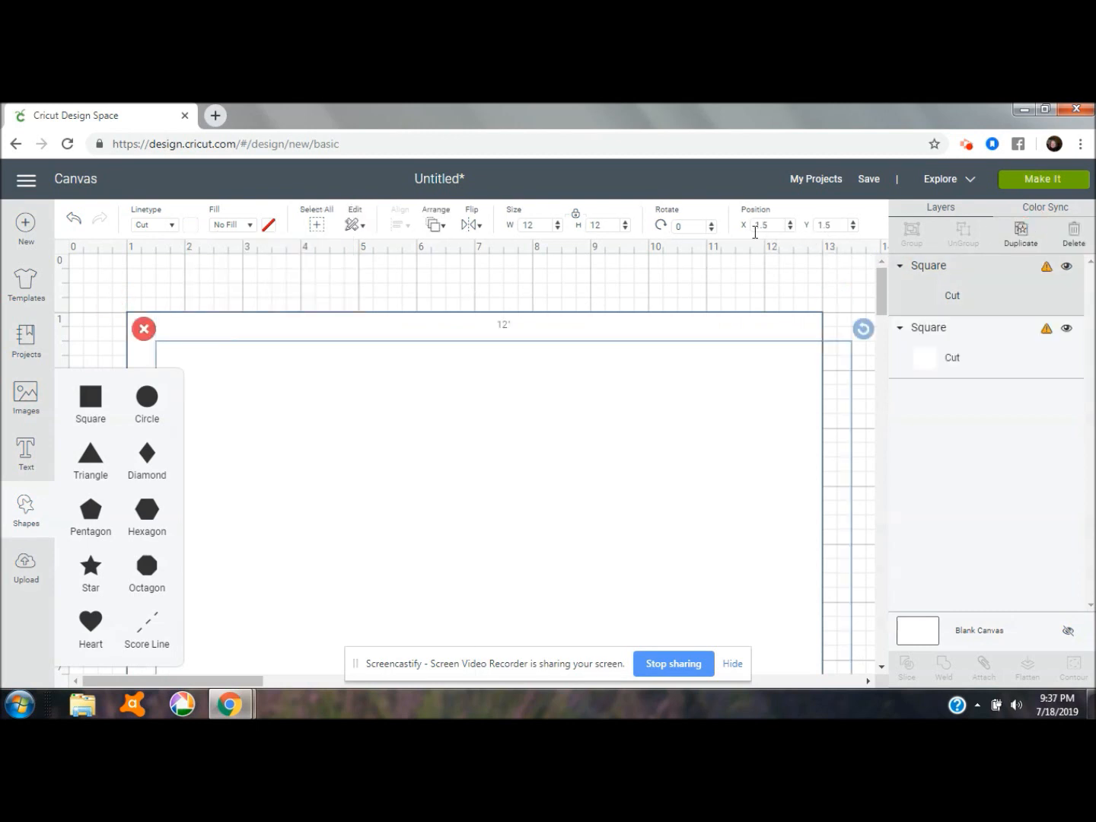
{"action": "left_click", "coordinate": [774, 223]}
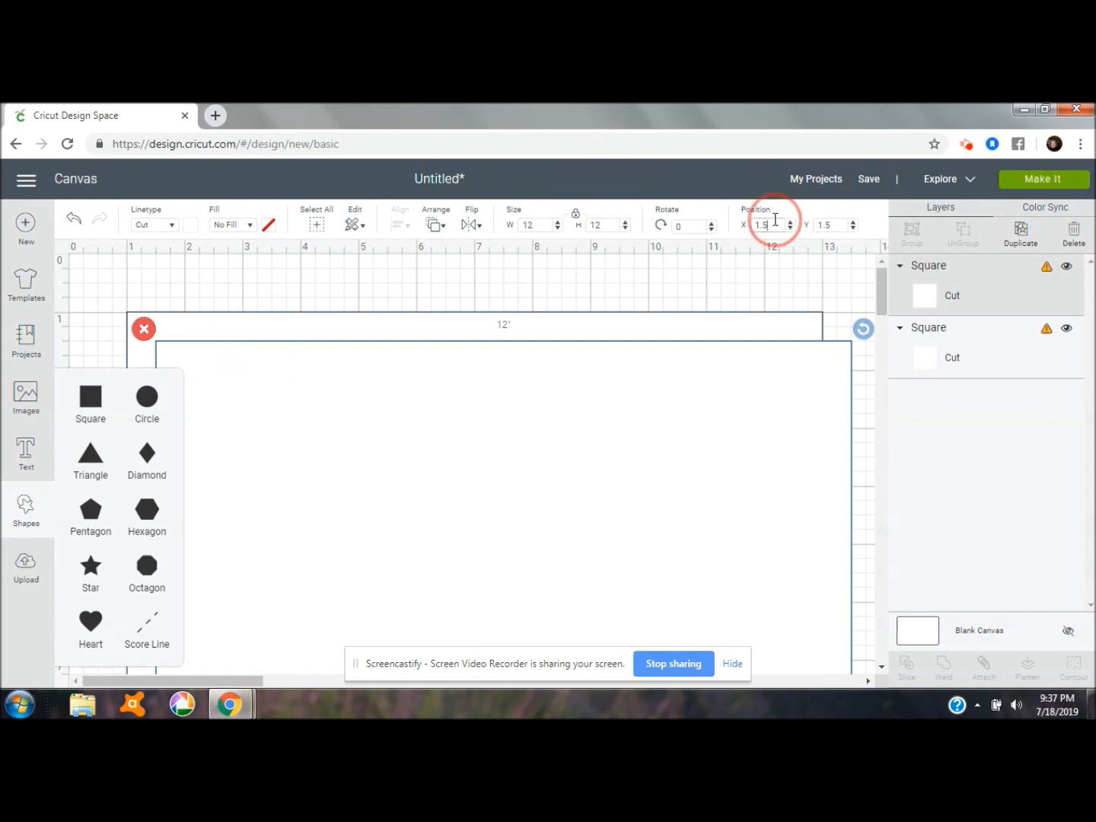
{"action": "key", "text": "BackSpace"}
{"action": "key", "text": "BackSpace"}
{"action": "type", "text": "13"}
{"action": "key", "text": "Tab"}
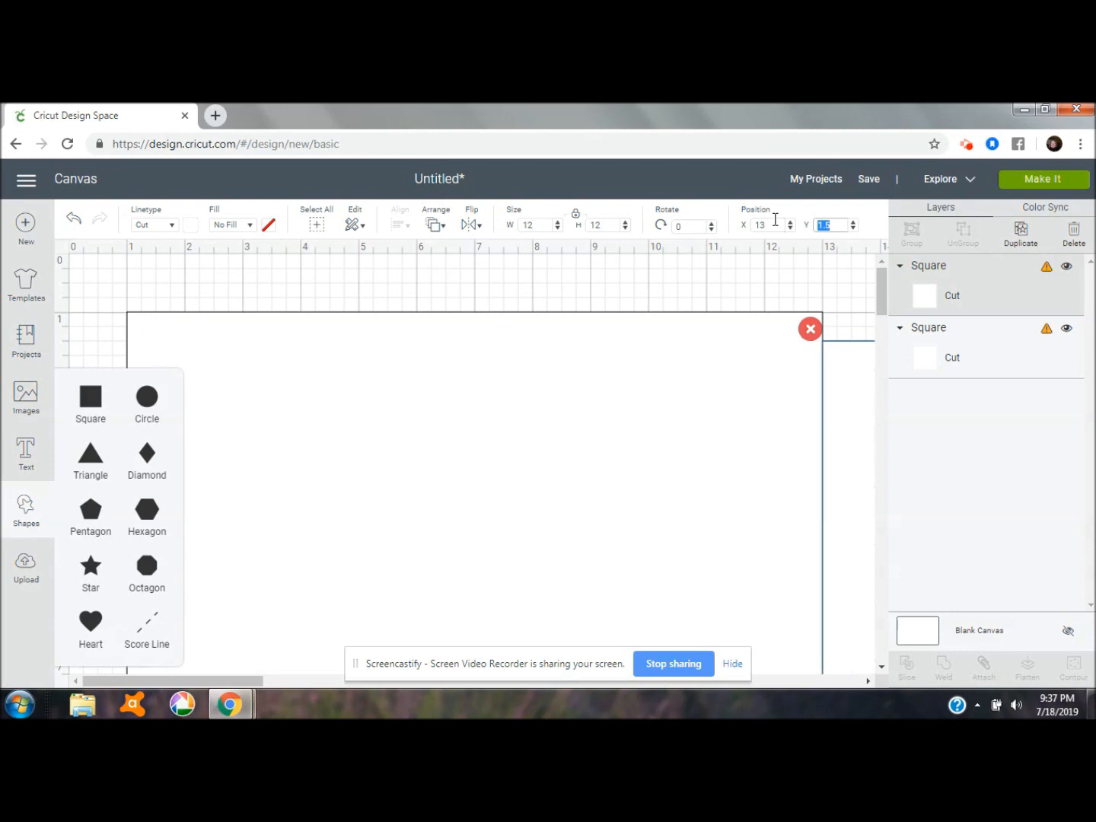
{"action": "type", "text": "1"}
{"action": "key", "text": "Return"}
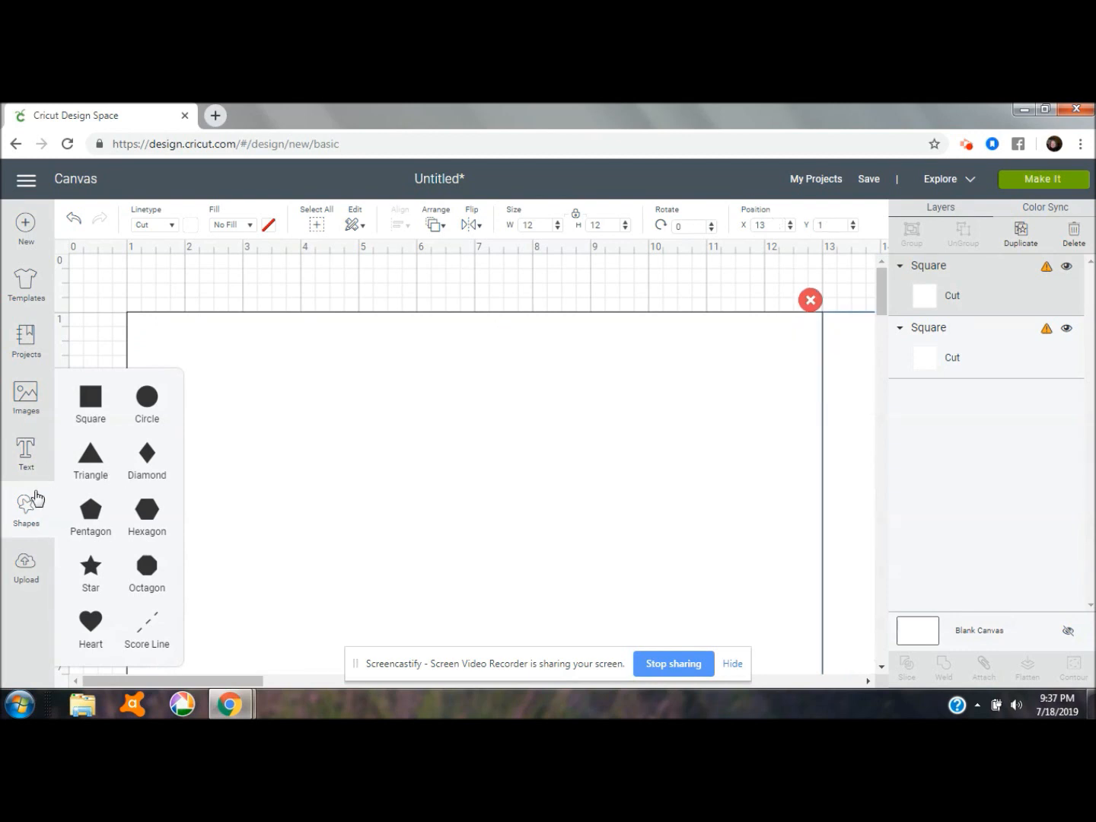
Duplicate the second white square and set the copy's material color to green
{"action": "left_click", "coordinate": [31, 503]}
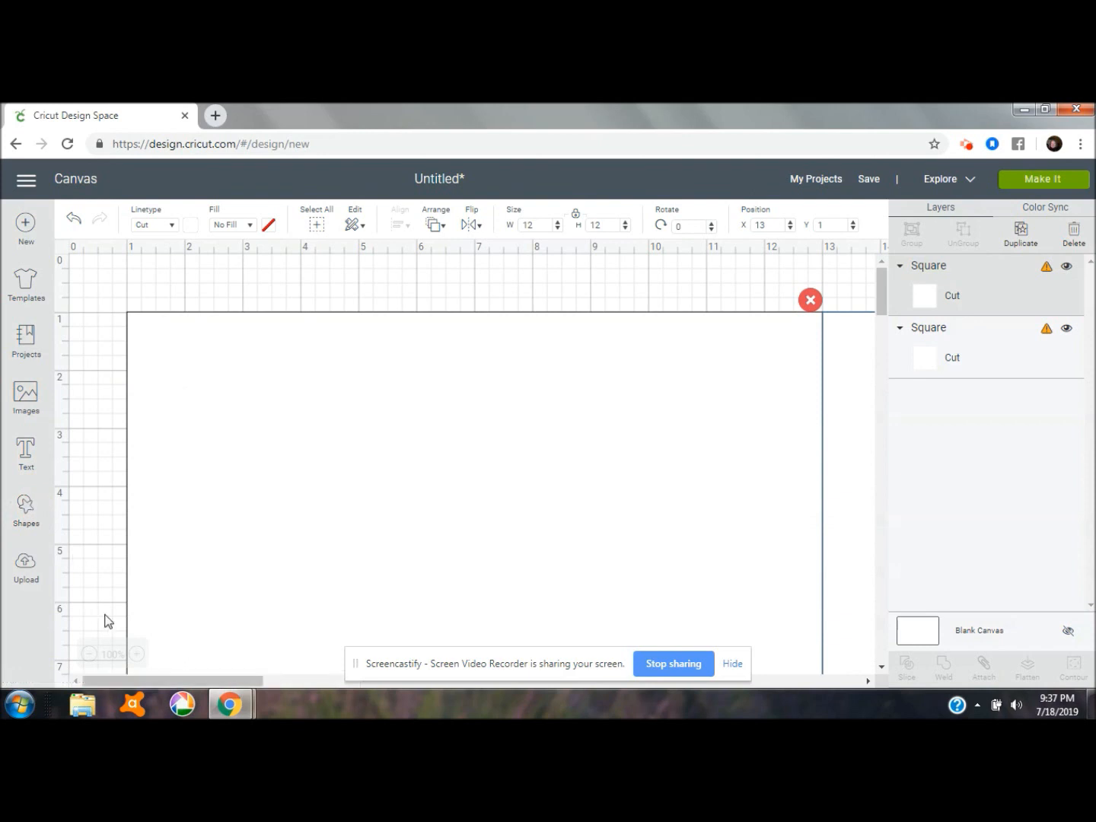
{"action": "left_click", "coordinate": [89, 654]}
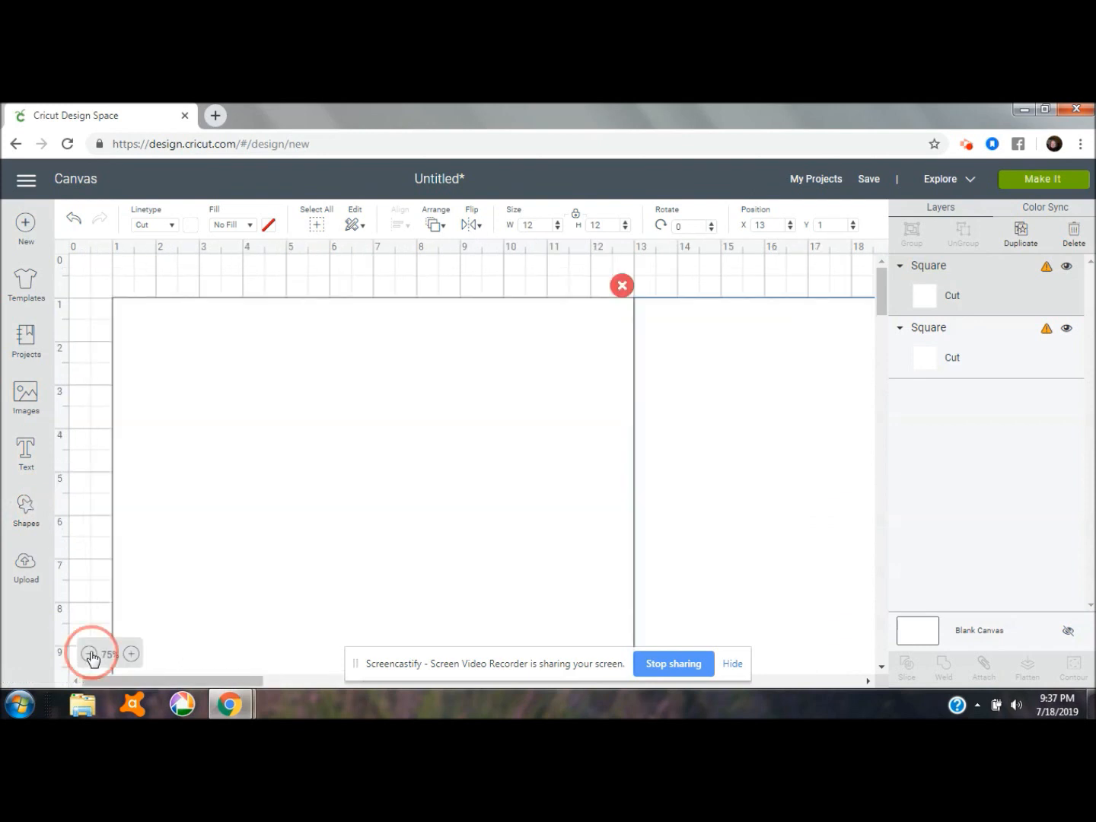
{"action": "left_click", "coordinate": [89, 654]}
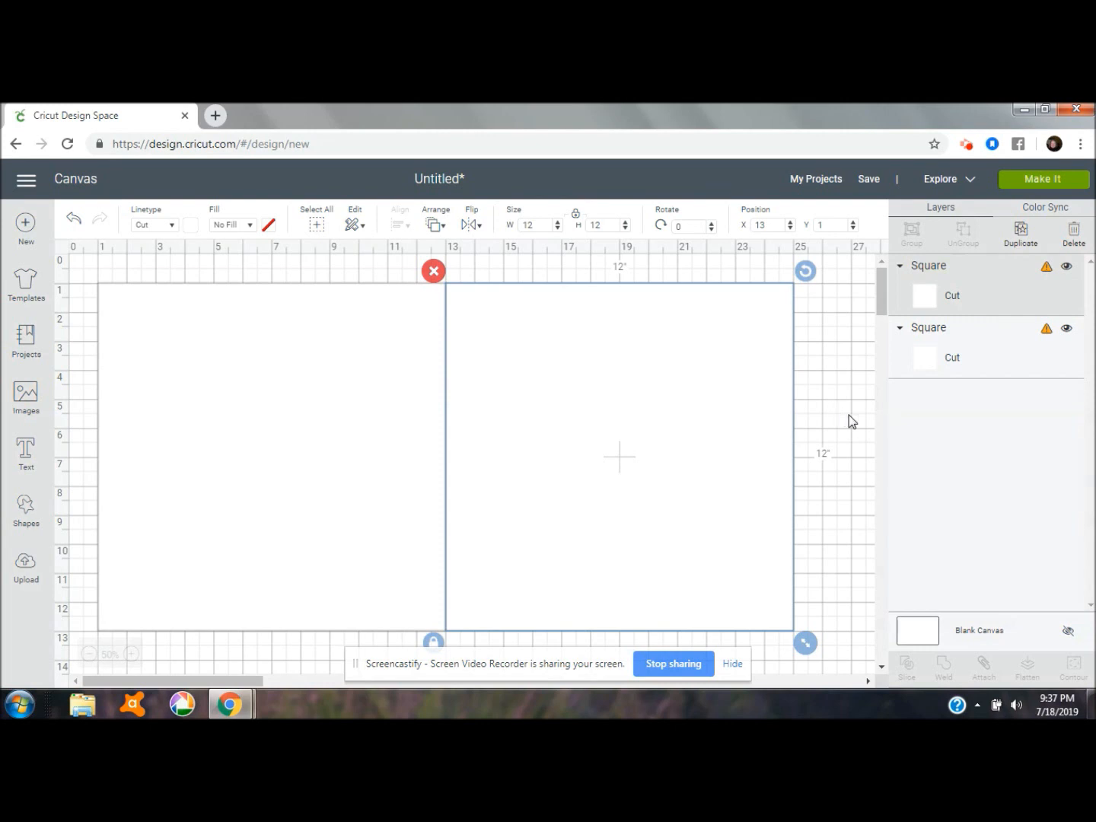
{"action": "left_click", "coordinate": [1022, 236]}
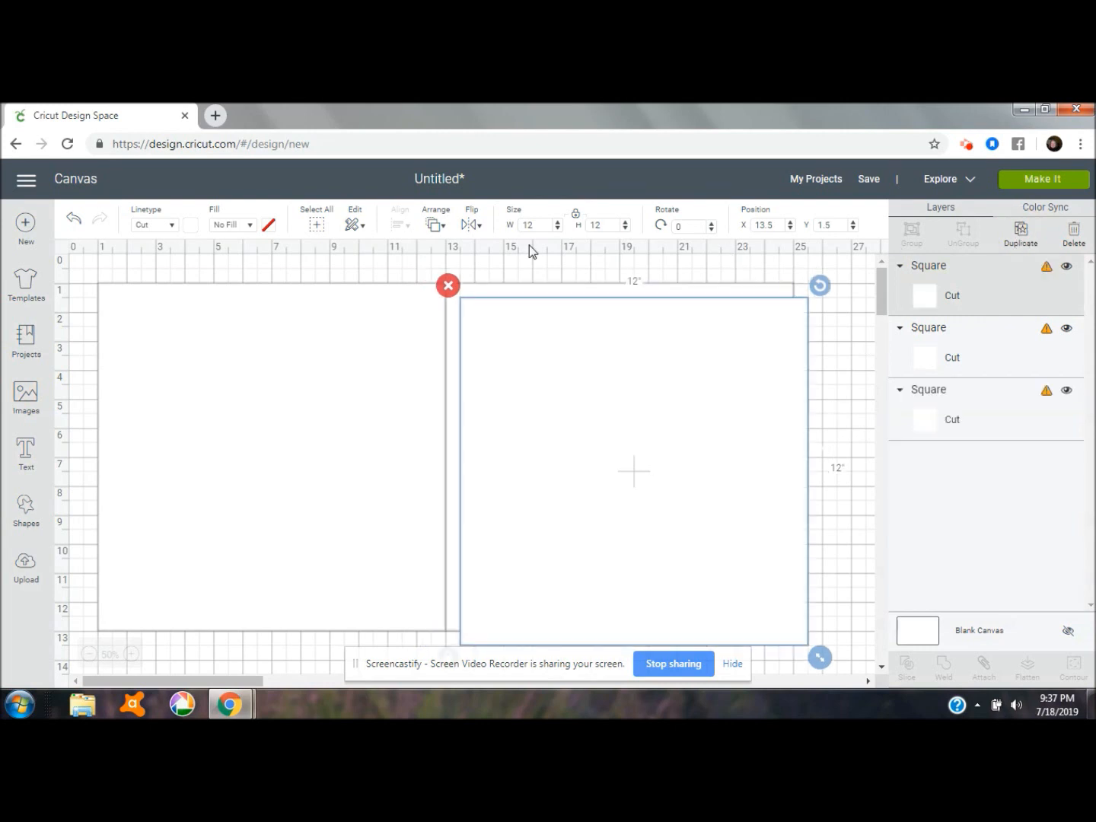
{"action": "left_click", "coordinate": [193, 224]}
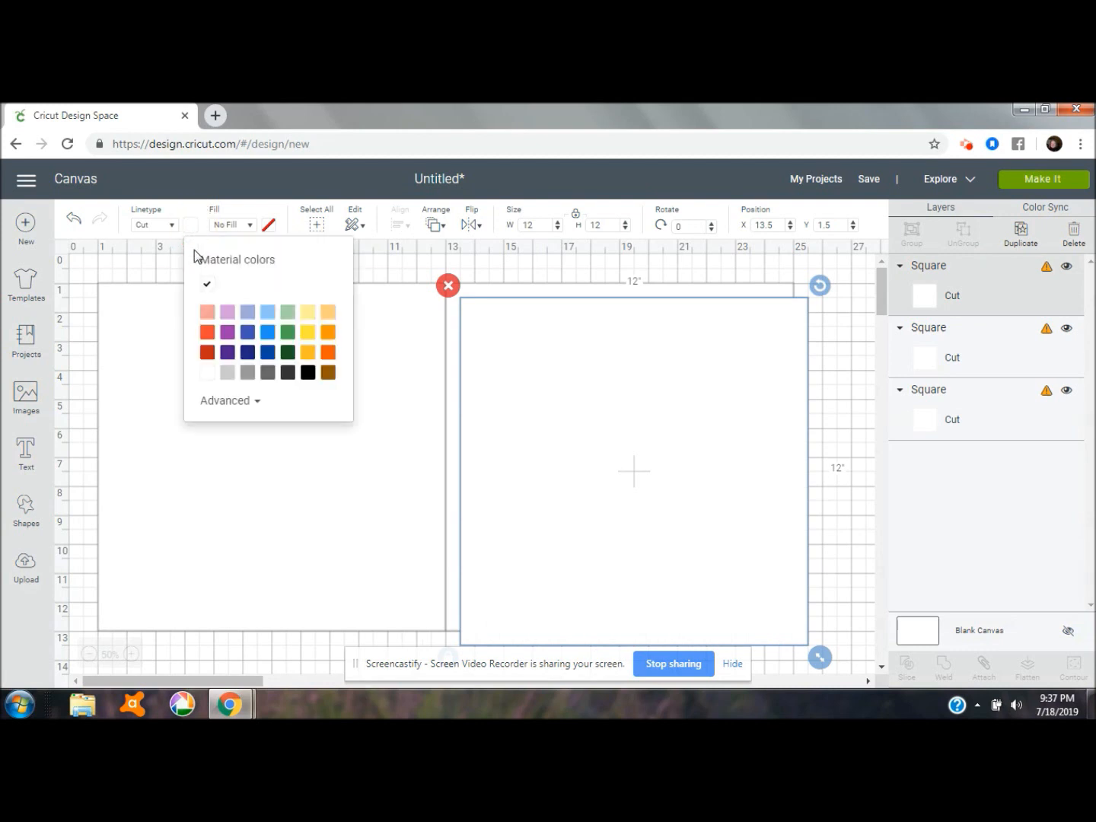
{"action": "left_click", "coordinate": [292, 332]}
{"action": "left_click", "coordinate": [541, 380]}
Unlock the green square's proportions and resize it to 4 inches wide by 6 inches high
{"action": "left_click", "coordinate": [576, 217]}
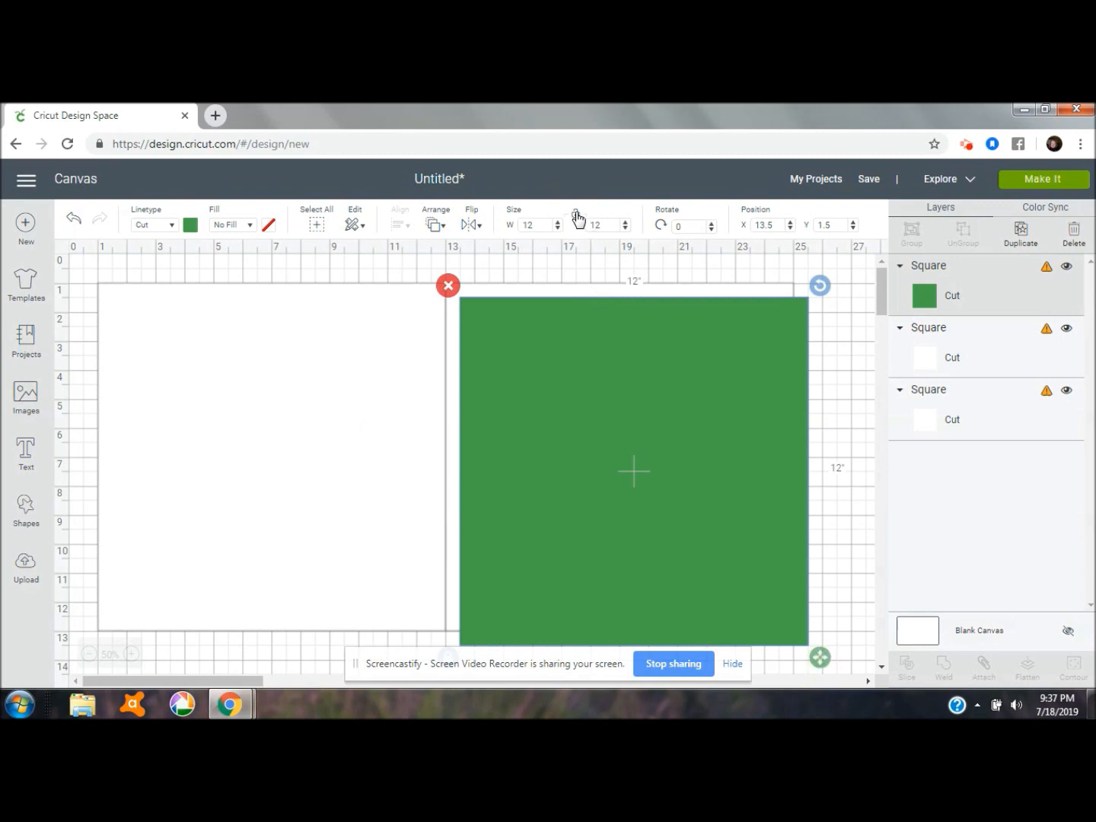
{"action": "left_click", "coordinate": [538, 227]}
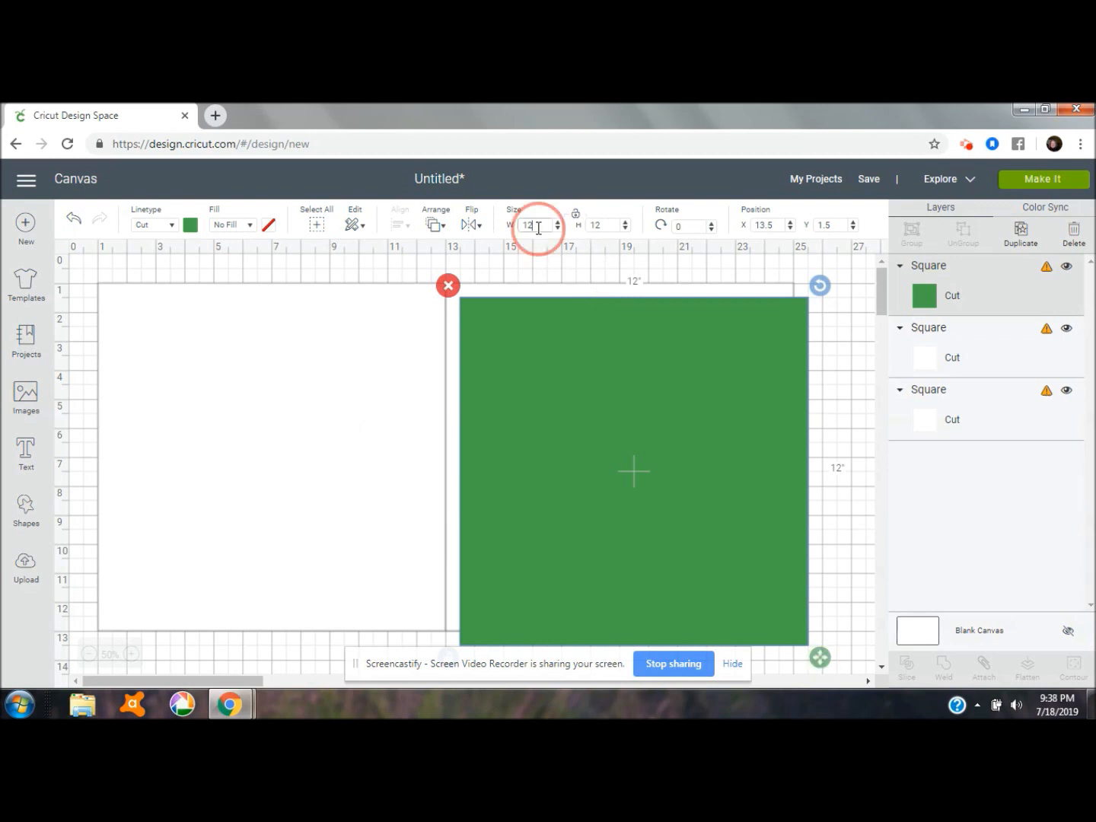
{"action": "key", "text": "BackSpace"}
{"action": "key", "text": "BackSpace"}
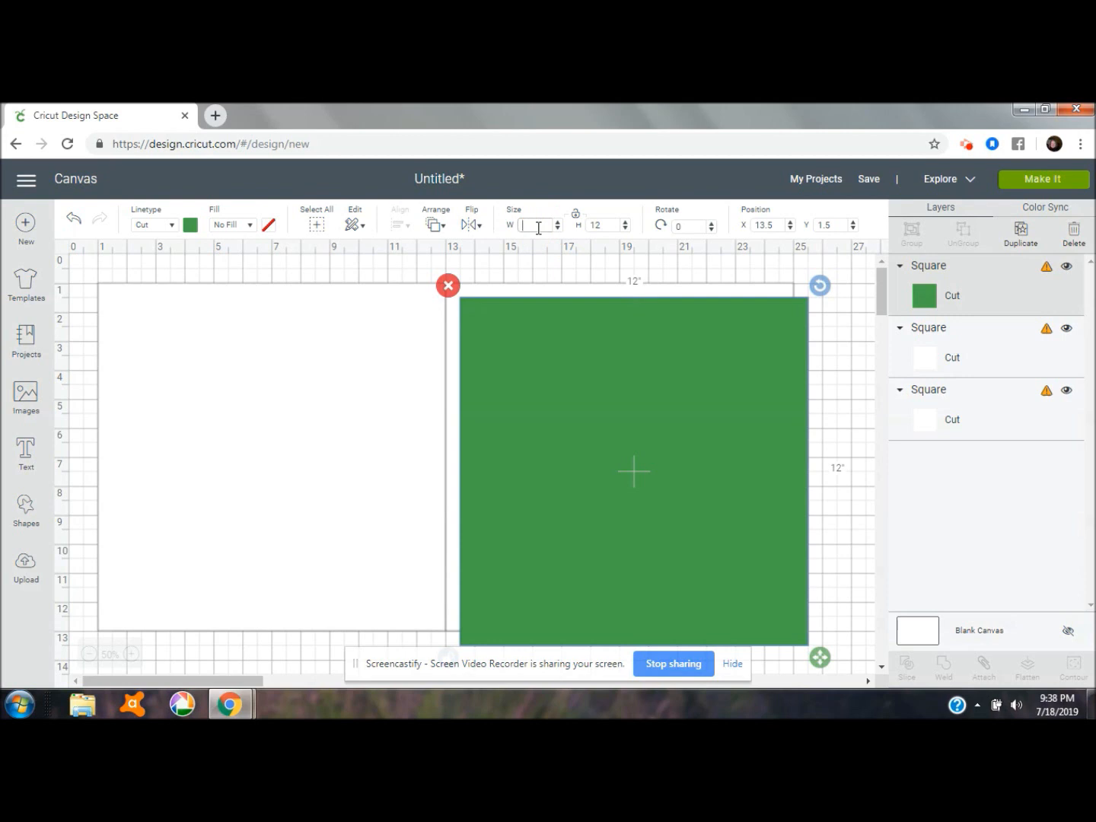
{"action": "type", "text": "4"}
{"action": "key", "text": "Tab"}
{"action": "type", "text": "6"}
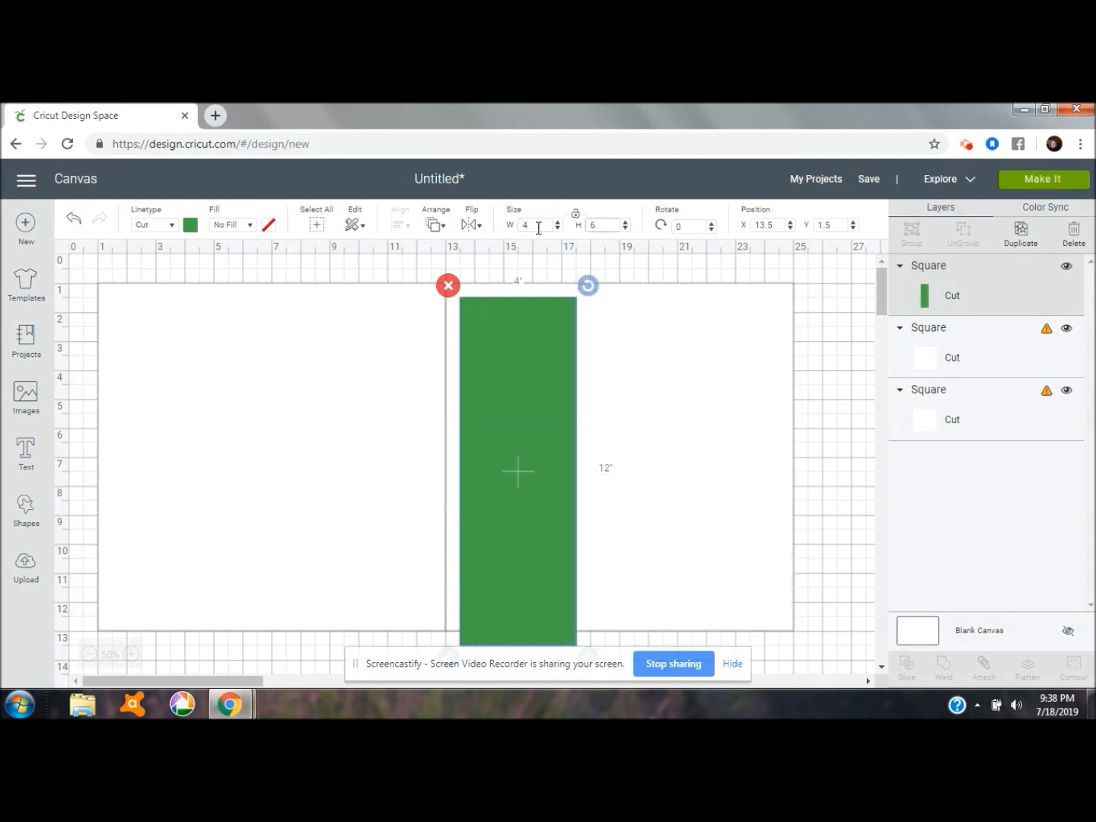
{"action": "key", "text": "Return"}
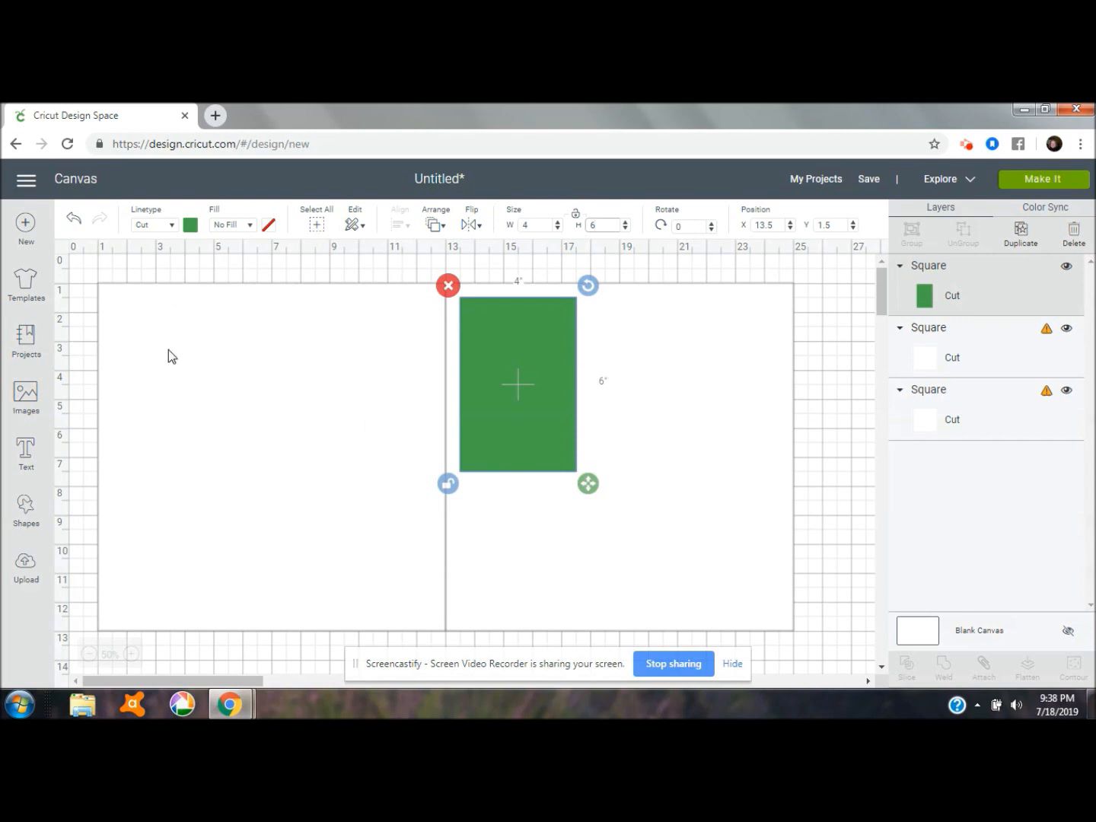
Position the green rectangle at X 1, Y 4, along the outer edge of the first white square
{"action": "left_click", "coordinate": [778, 225]}
{"action": "key", "text": "BackSpace"}
{"action": "key", "text": "BackSpace"}
{"action": "key", "text": "BackSpace"}
{"action": "key", "text": "BackSpace"}
{"action": "type", "text": "1"}
{"action": "key", "text": "Tab"}
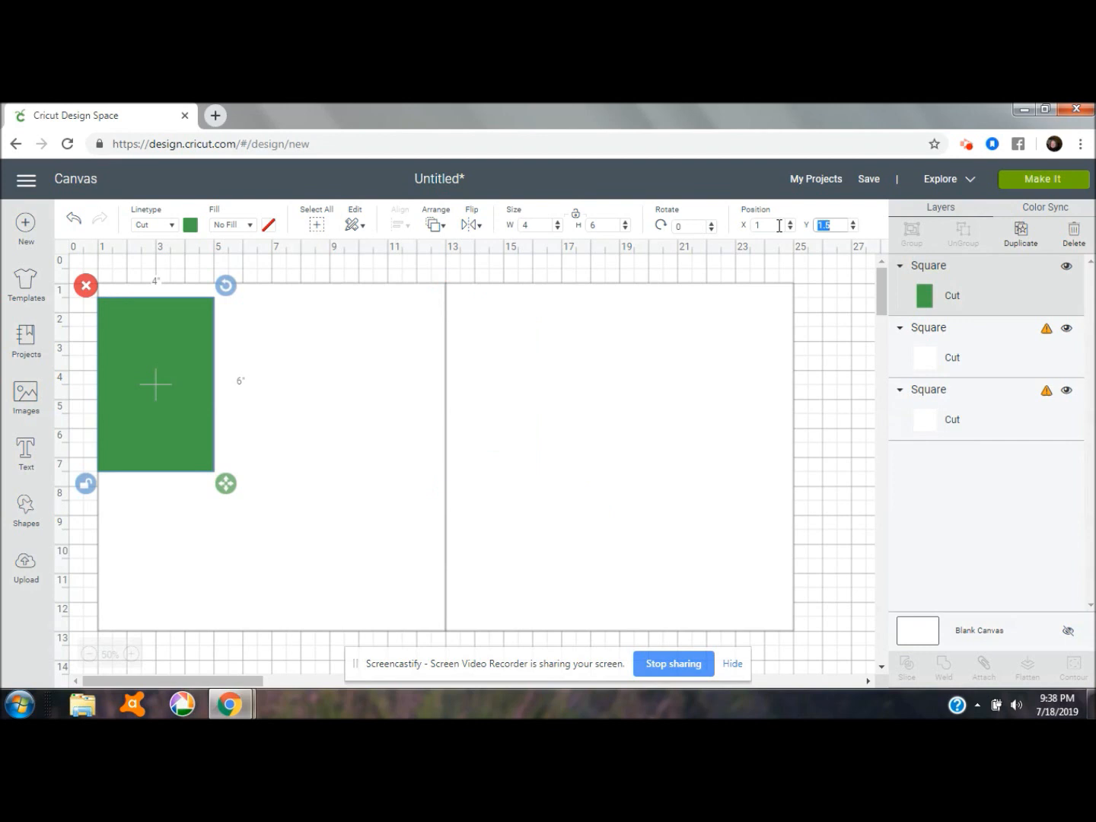
{"action": "type", "text": "4"}
{"action": "key", "text": "Return"}
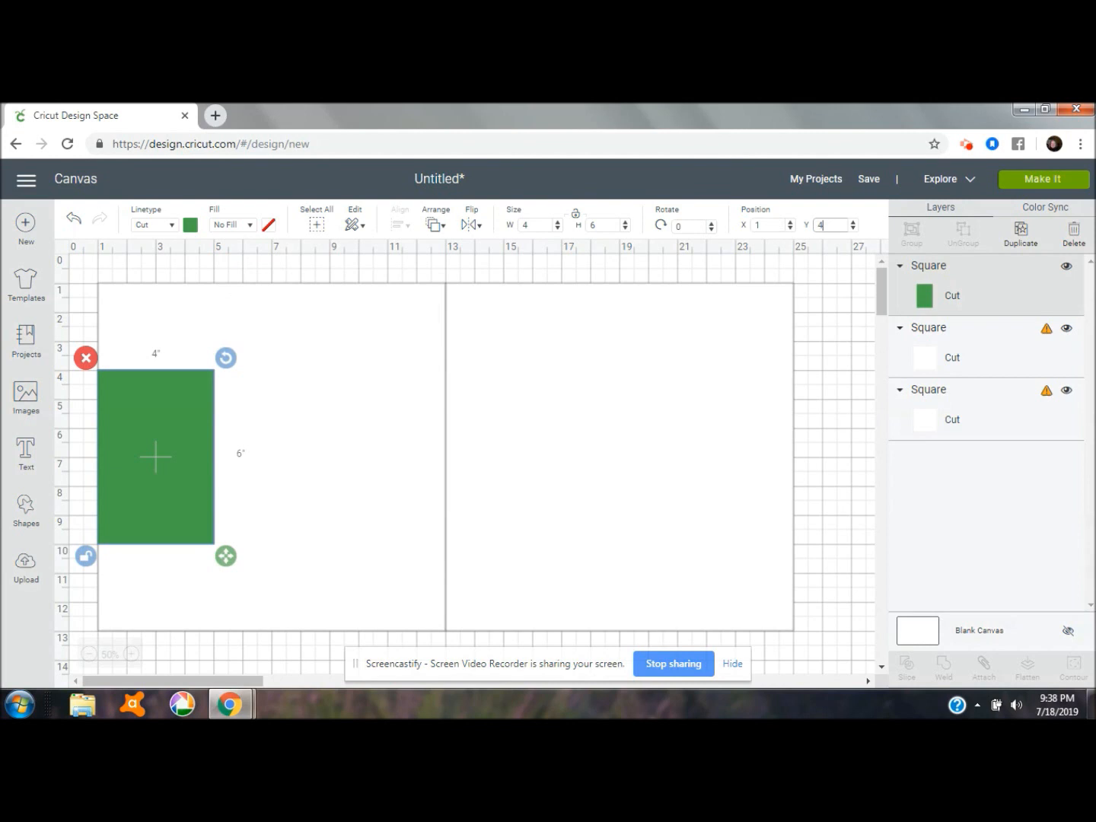
Duplicate the green rectangle and position the copy at X 21, Y 4, along the second white square's outer edge
{"action": "left_click", "coordinate": [1023, 229]}
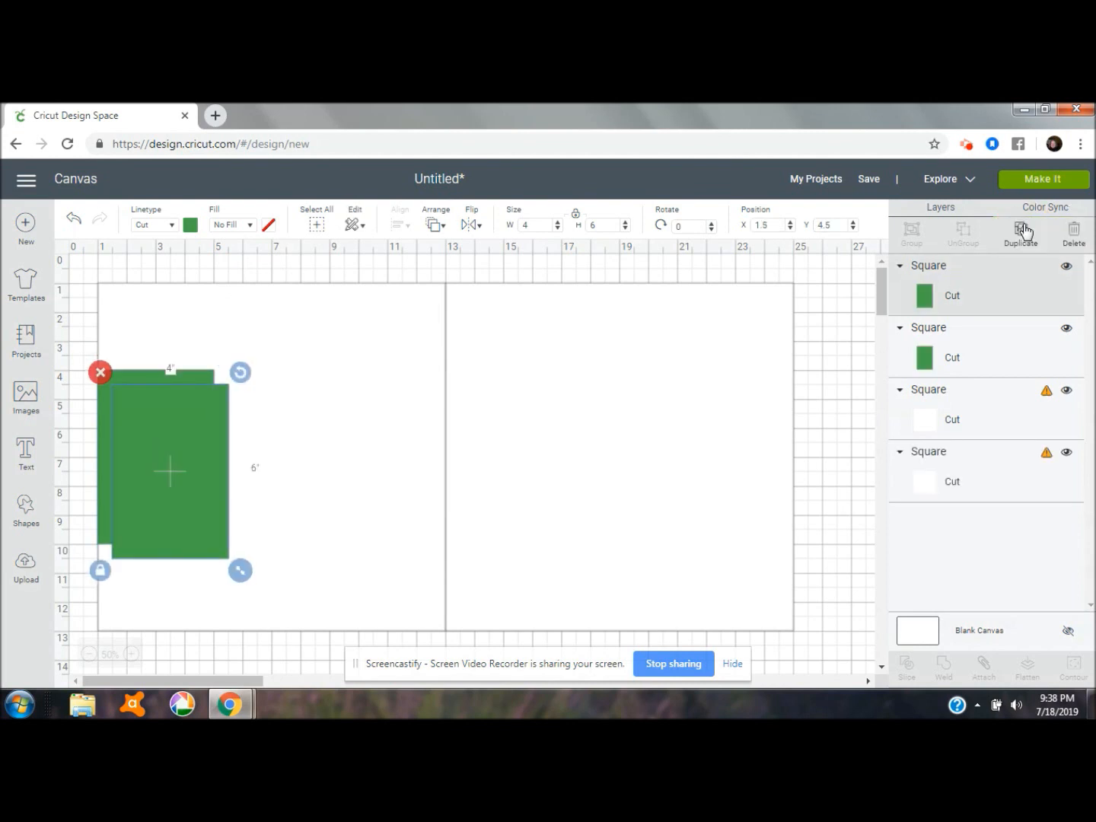
{"action": "left_click", "coordinate": [777, 222]}
{"action": "key", "text": "BackSpace"}
{"action": "key", "text": "BackSpace"}
{"action": "key", "text": "BackSpace"}
{"action": "type", "text": "21"}
{"action": "key", "text": "Tab"}
{"action": "type", "text": "4"}
{"action": "key", "text": "Return"}
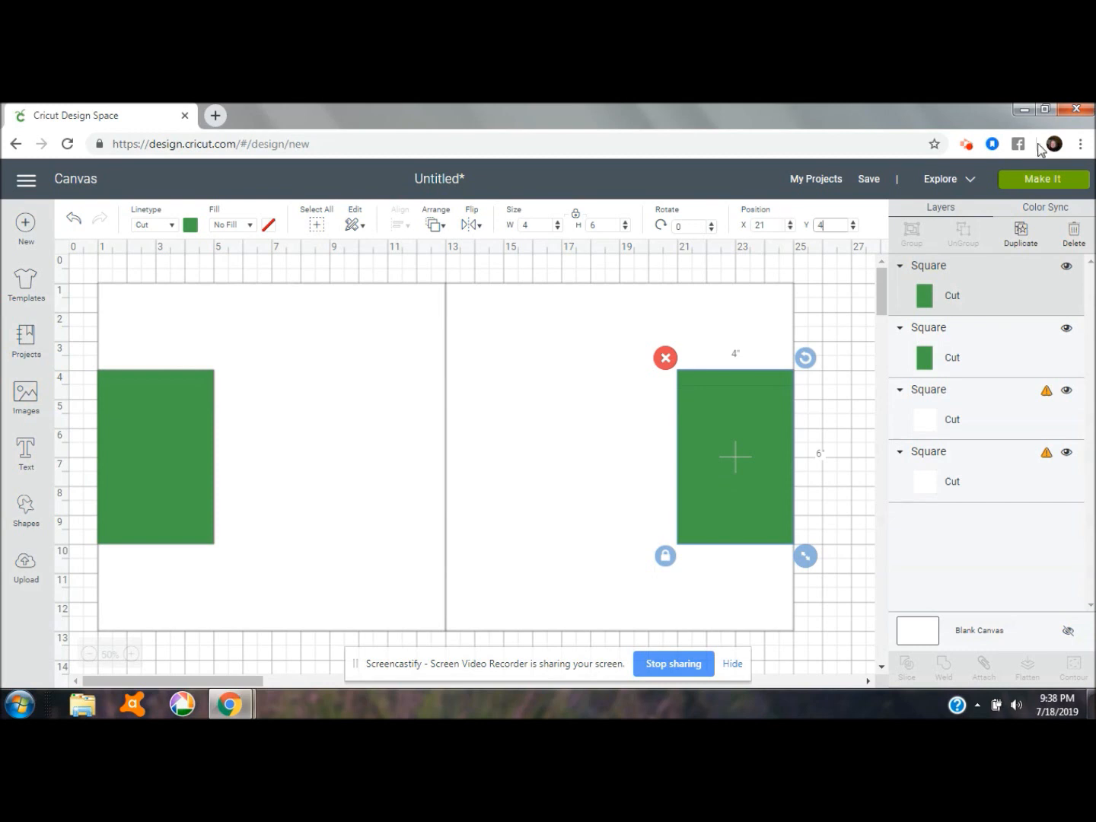
Duplicate the second green rectangle and set the copy's material color to brown
{"action": "left_click", "coordinate": [1020, 232]}
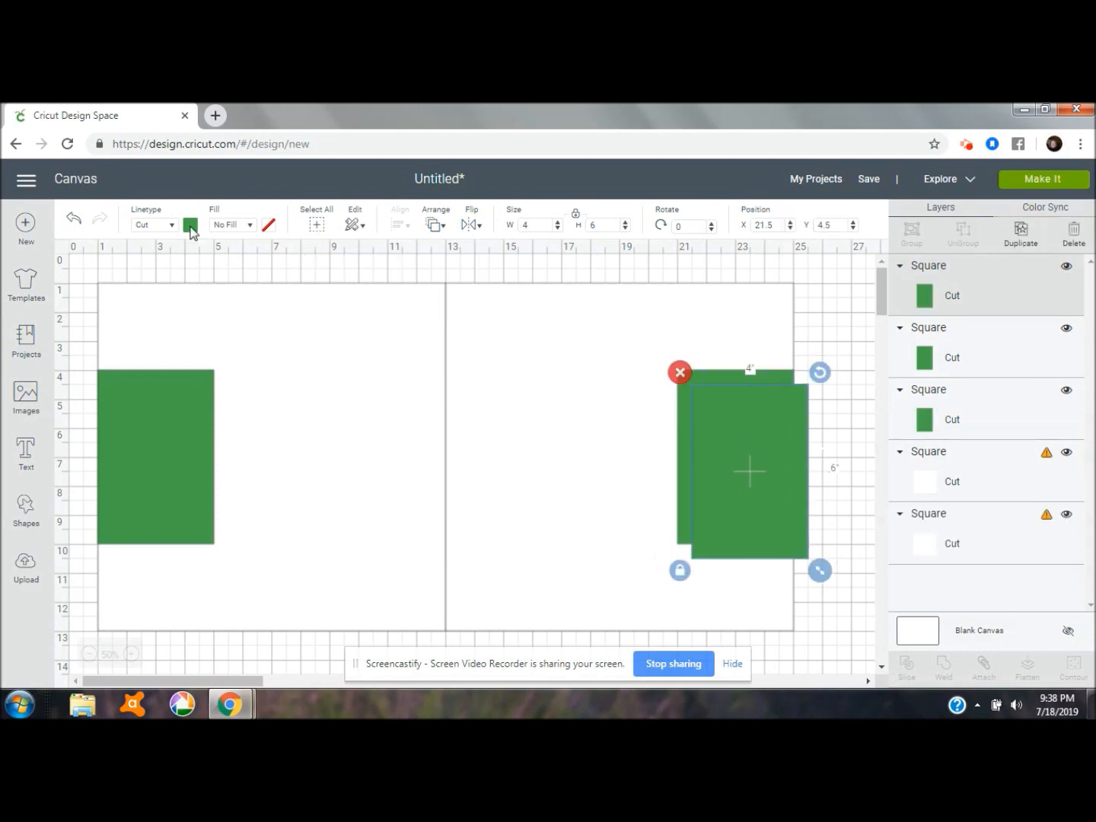
{"action": "left_click", "coordinate": [190, 229]}
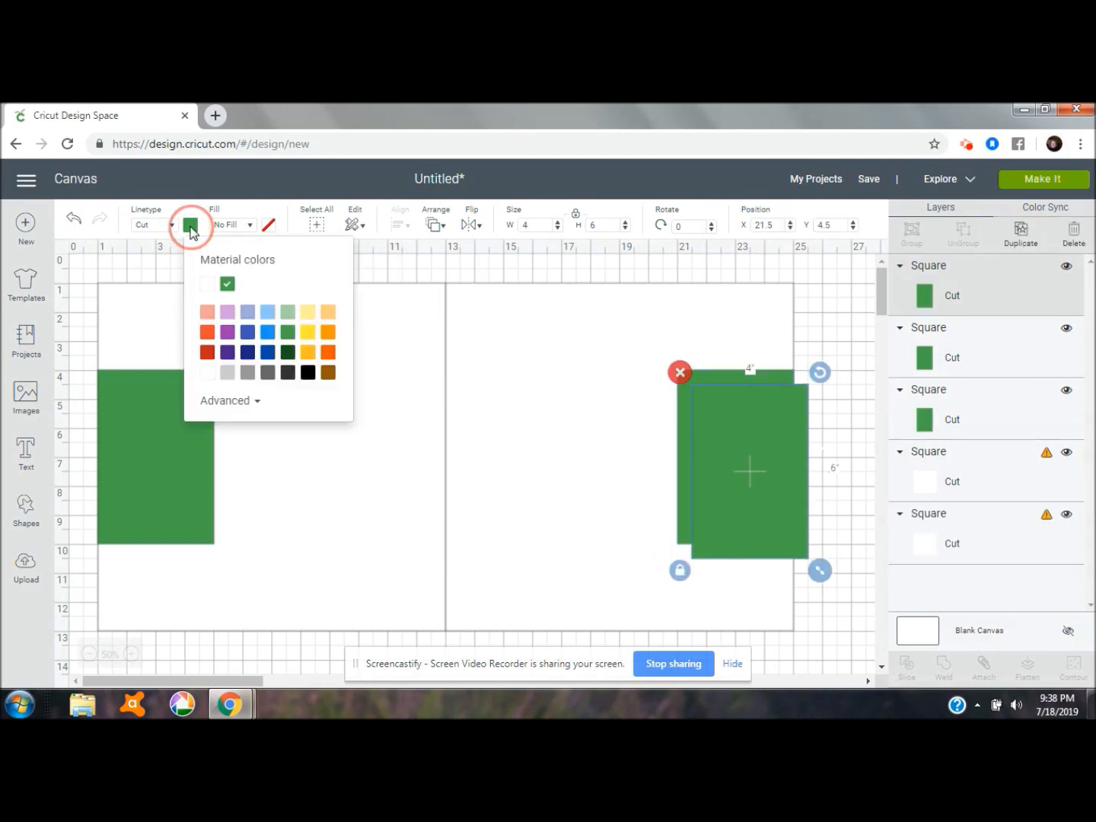
{"action": "left_click", "coordinate": [328, 373]}
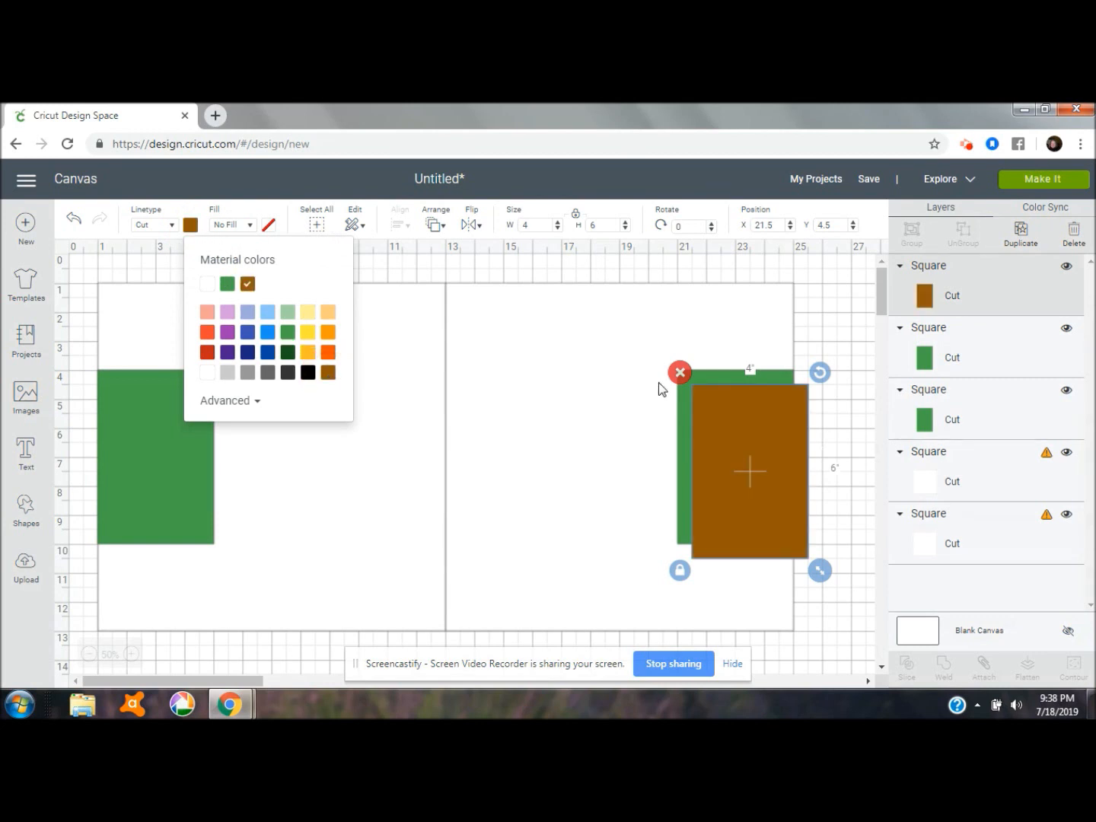
Unlock the brown rectangle's proportions and resize it to 8 inches wide by 6.5 inches high
{"action": "left_click", "coordinate": [577, 216]}
{"action": "left_click", "coordinate": [539, 226]}
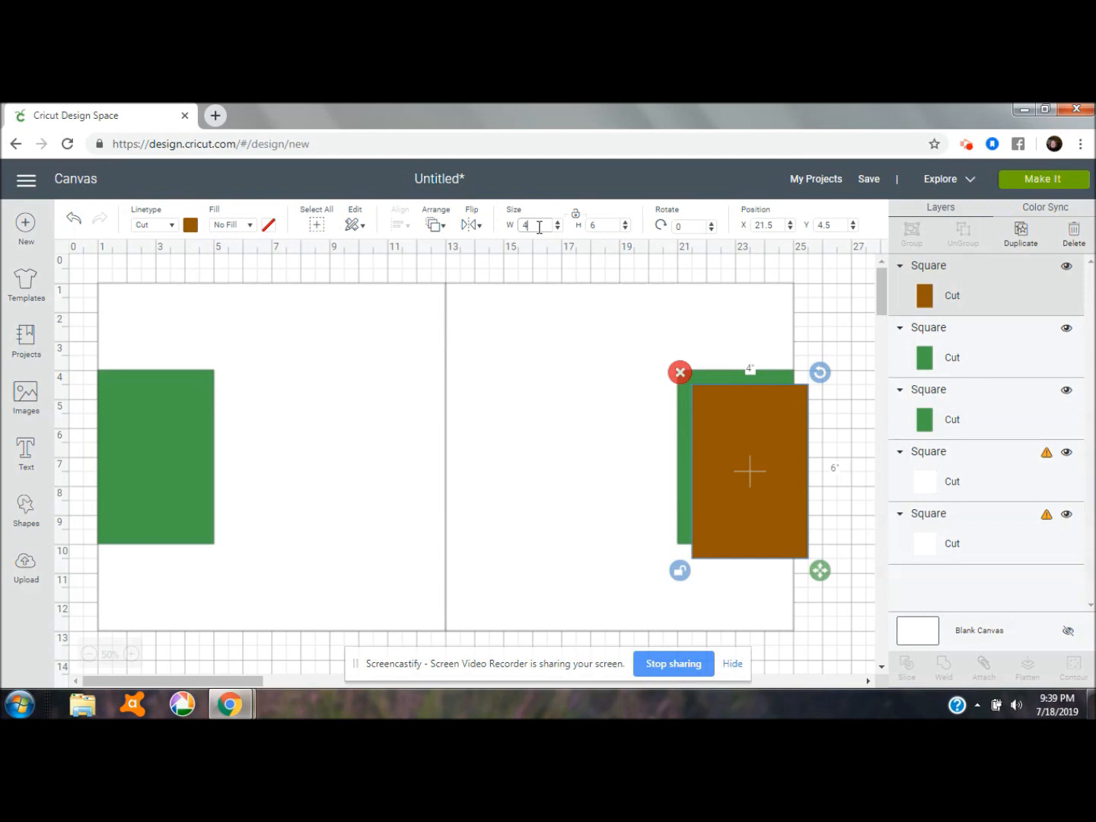
{"action": "key", "text": "BackSpace"}
{"action": "type", "text": "8"}
{"action": "key", "text": "Tab"}
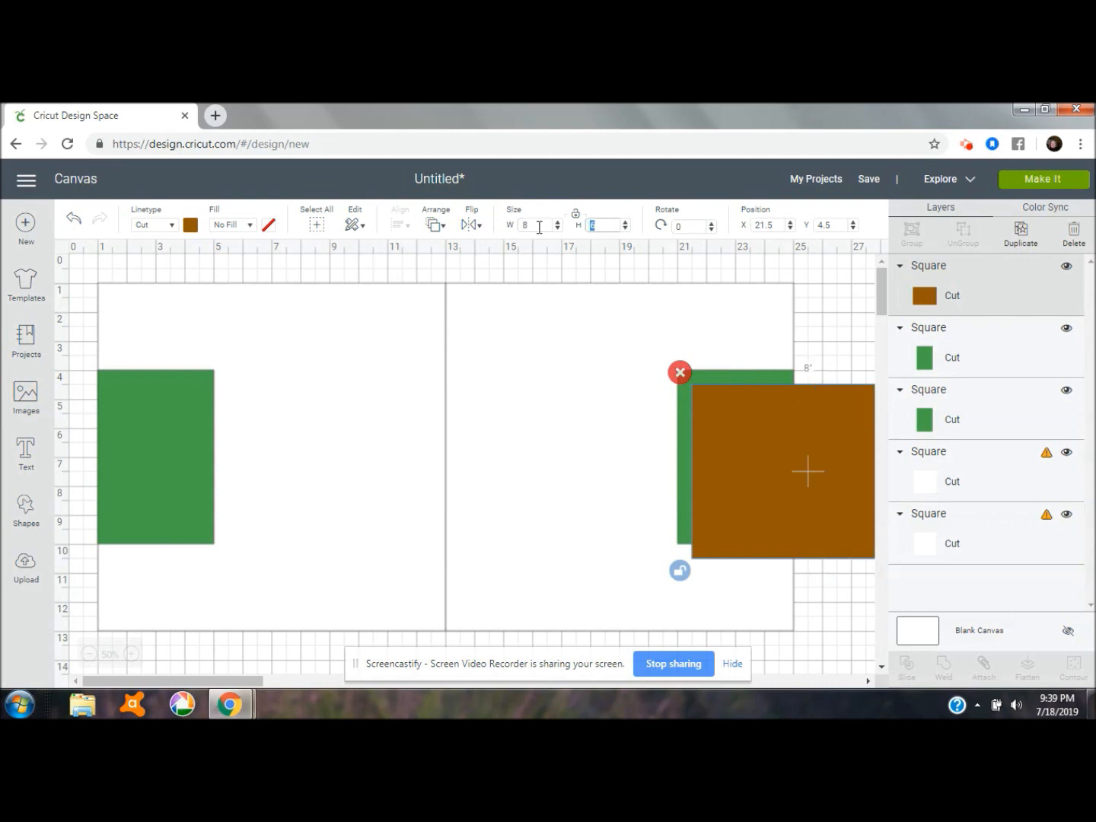
{"action": "type", "text": "6.5"}
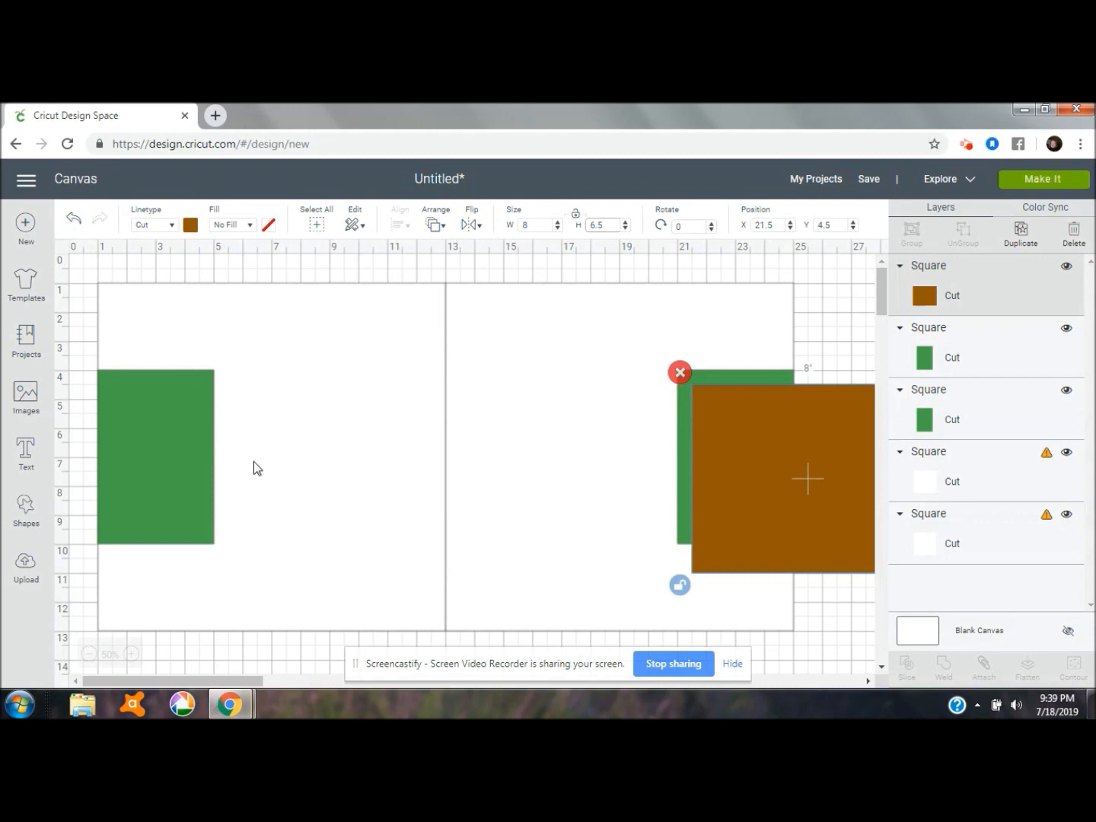
Position the brown rectangle at X 5, Y 3, beside the first green rectangle
{"action": "left_click", "coordinate": [777, 225]}
{"action": "key", "text": "BackSpace"}
{"action": "key", "text": "BackSpace"}
{"action": "key", "text": "BackSpace"}
{"action": "key", "text": "BackSpace"}
{"action": "type", "text": "5"}
{"action": "key", "text": "Tab"}
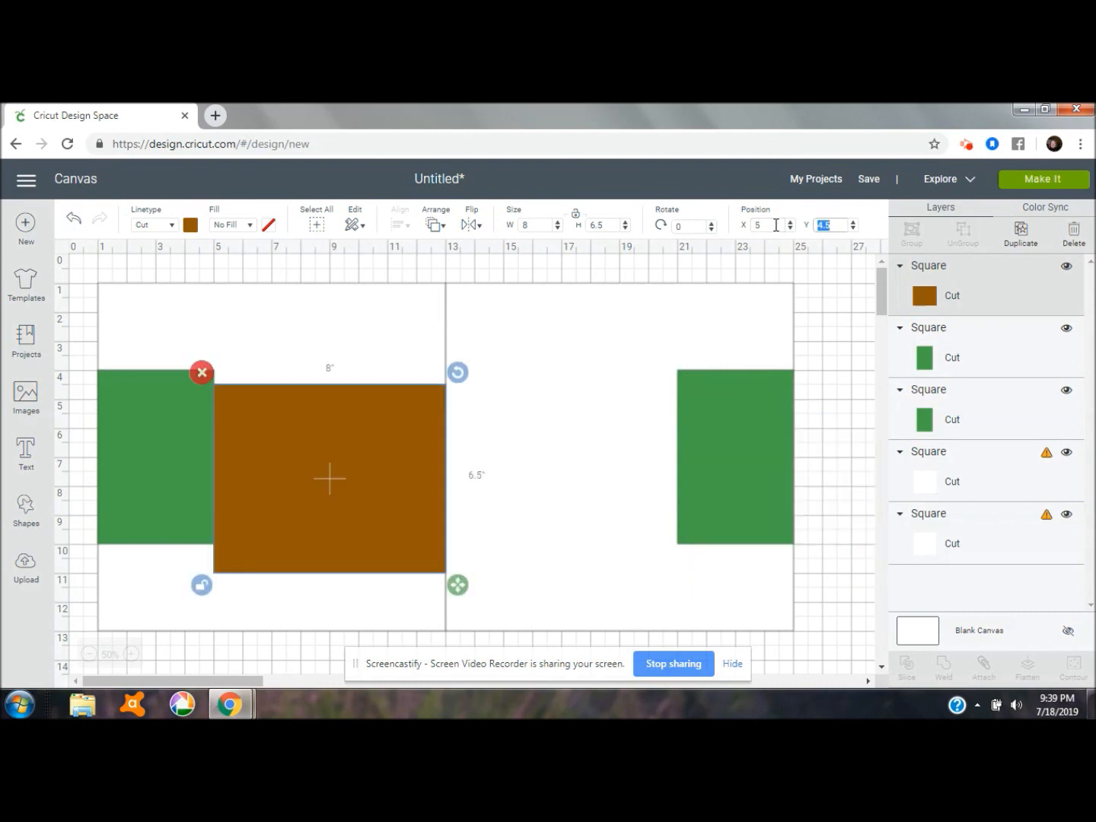
{"action": "type", "text": "3"}
{"action": "key", "text": "Return"}
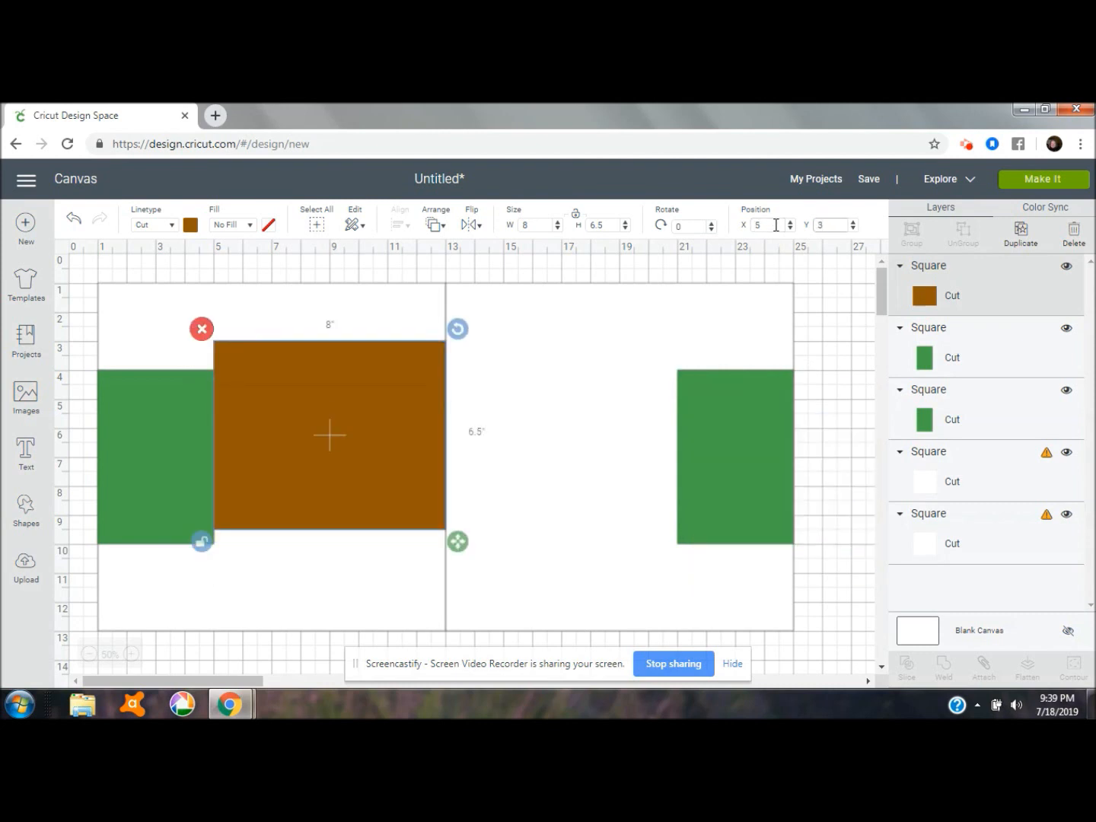
Duplicate the brown rectangle and position the copy at X 13, Y 3, next to the first brown one
{"action": "left_click", "coordinate": [1024, 230]}
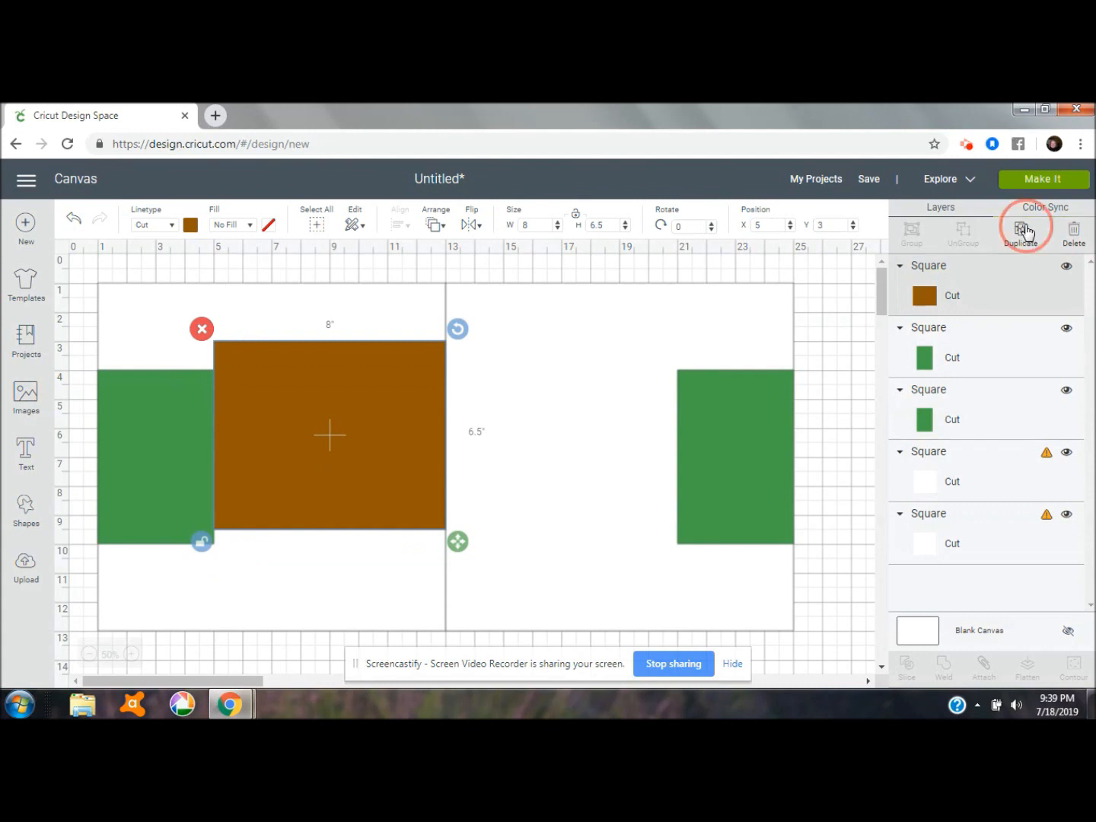
{"action": "left_click", "coordinate": [779, 226]}
{"action": "key", "text": "BackSpace"}
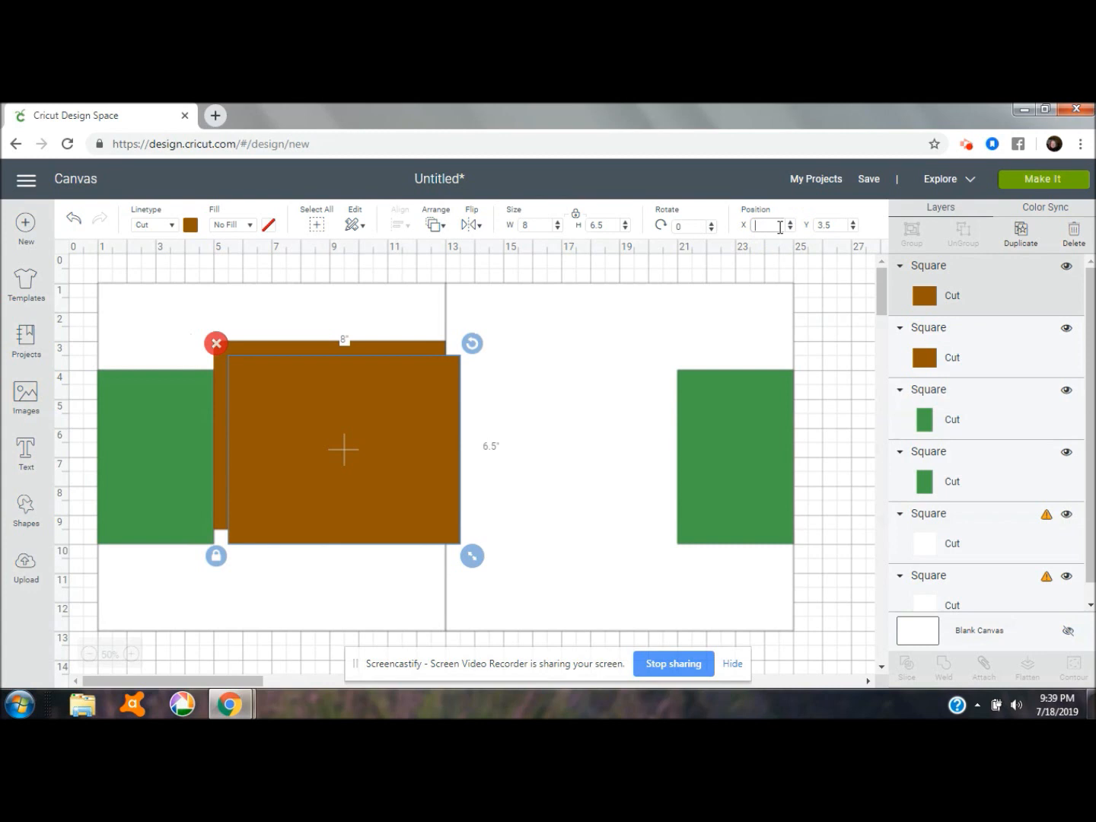
{"action": "type", "text": "13"}
{"action": "key", "text": "Tab"}
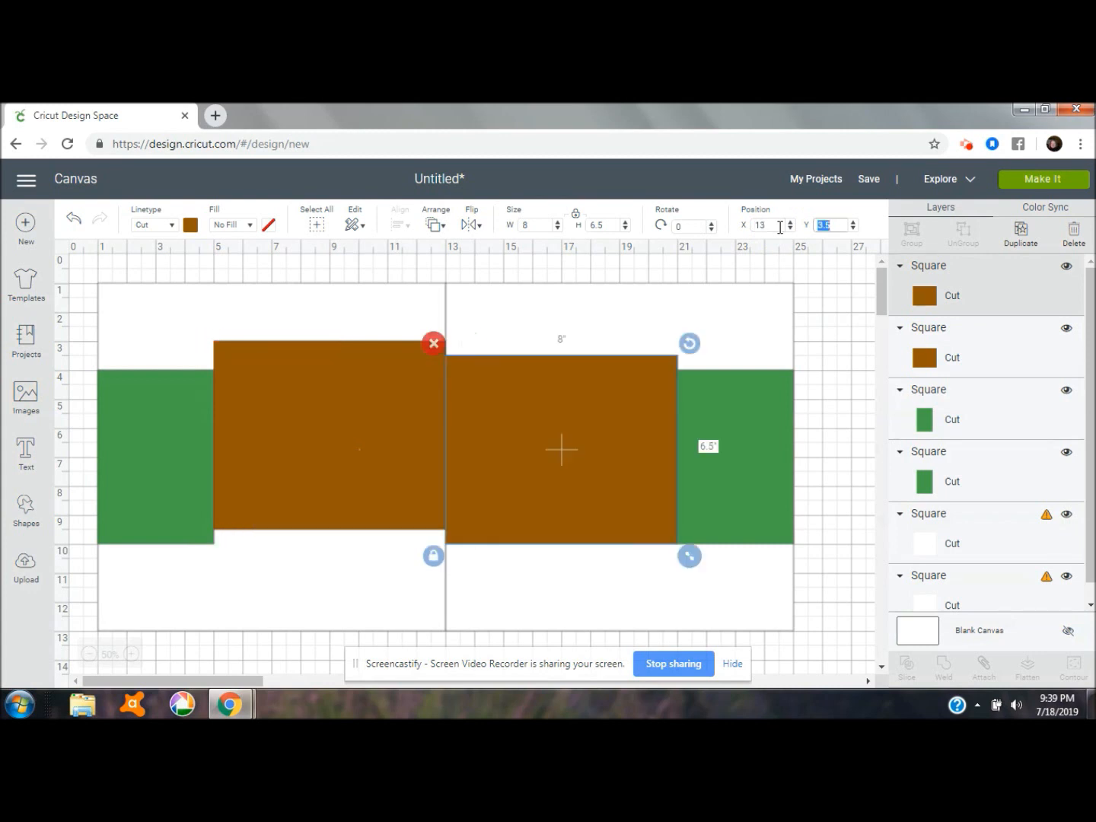
{"action": "type", "text": "3"}
{"action": "key", "text": "Return"}
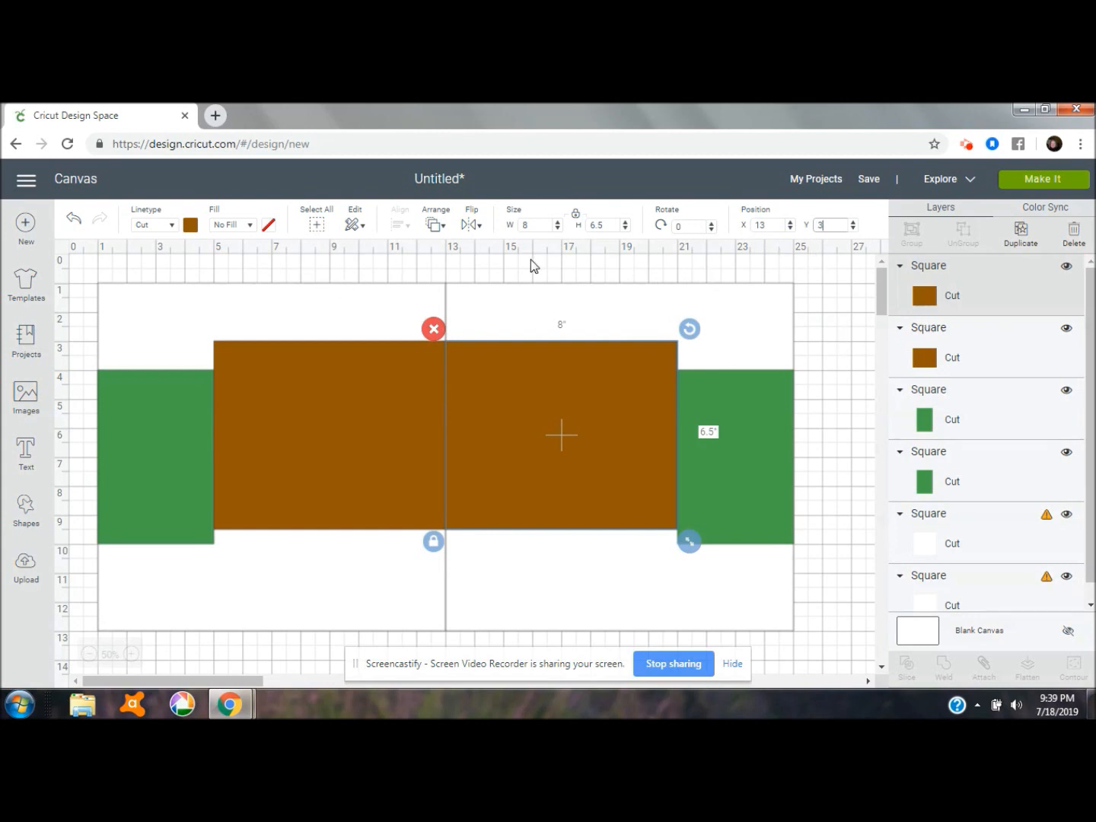
Duplicate the second brown rectangle and set the copy's material color to black
{"action": "left_click", "coordinate": [1020, 233]}
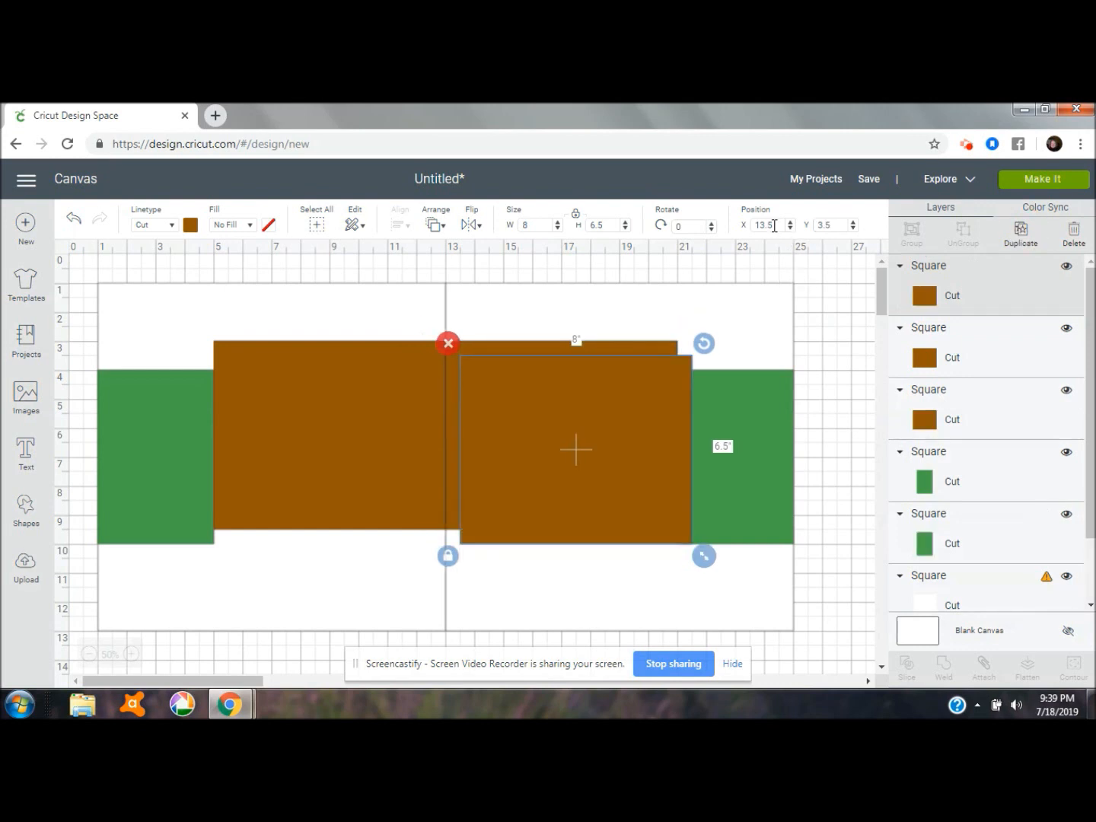
{"action": "left_click", "coordinate": [536, 225]}
{"action": "key", "text": "BackSpace"}
{"action": "left_click", "coordinate": [192, 226]}
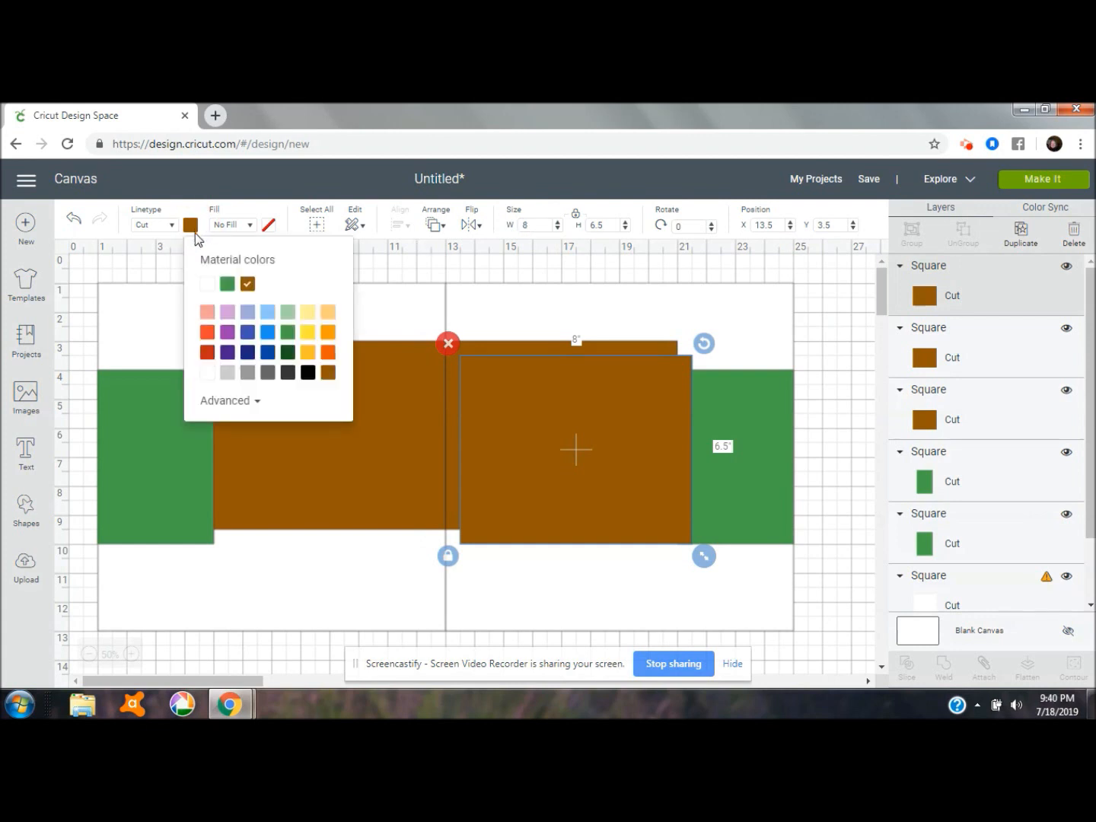
{"action": "left_click", "coordinate": [307, 372]}
Unlock the black rectangle's proportions and set its height to 0.5 inches, keeping it 8 inches wide
{"action": "left_click", "coordinate": [540, 226]}
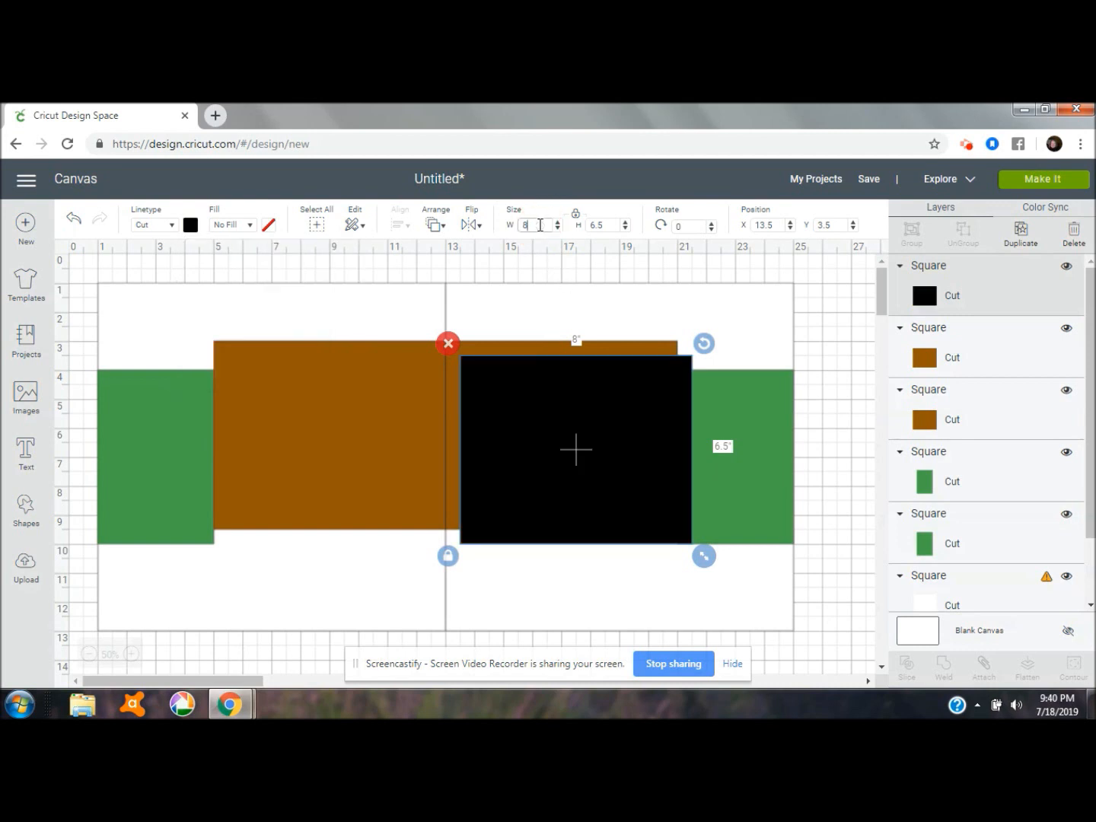
{"action": "key", "text": "Tab"}
{"action": "left_click", "coordinate": [578, 216]}
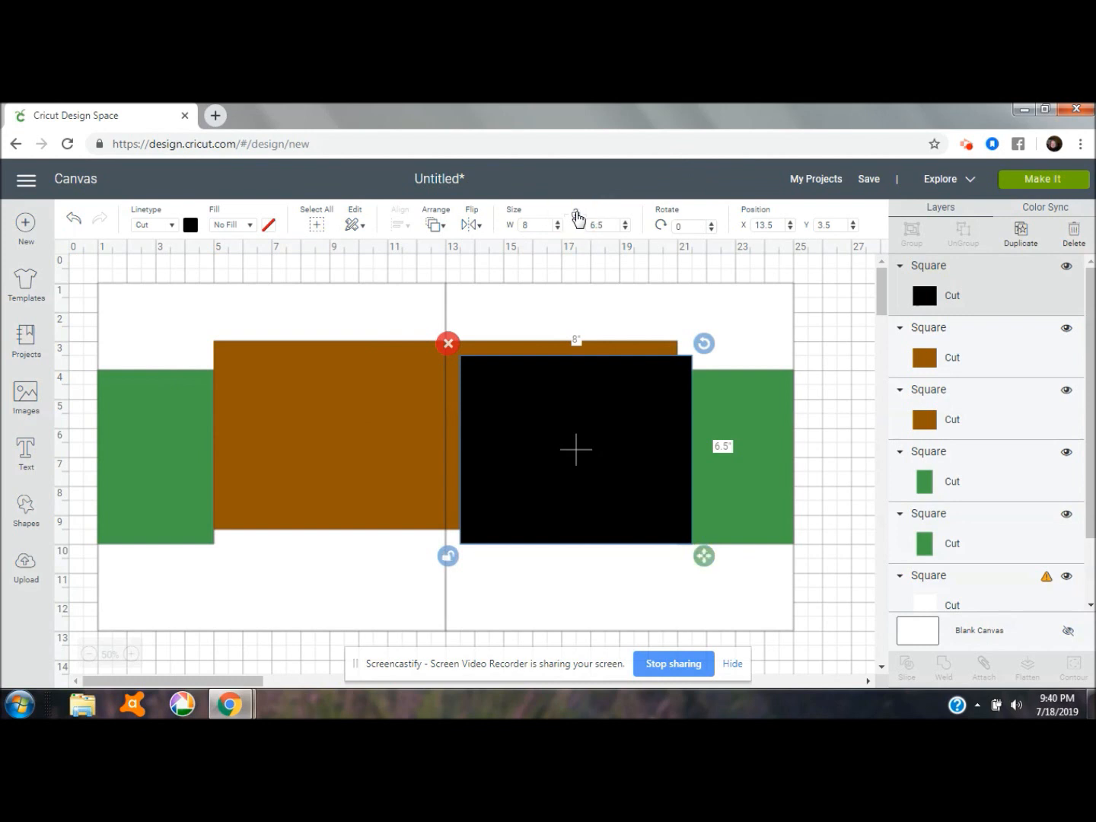
{"action": "left_click", "coordinate": [600, 224]}
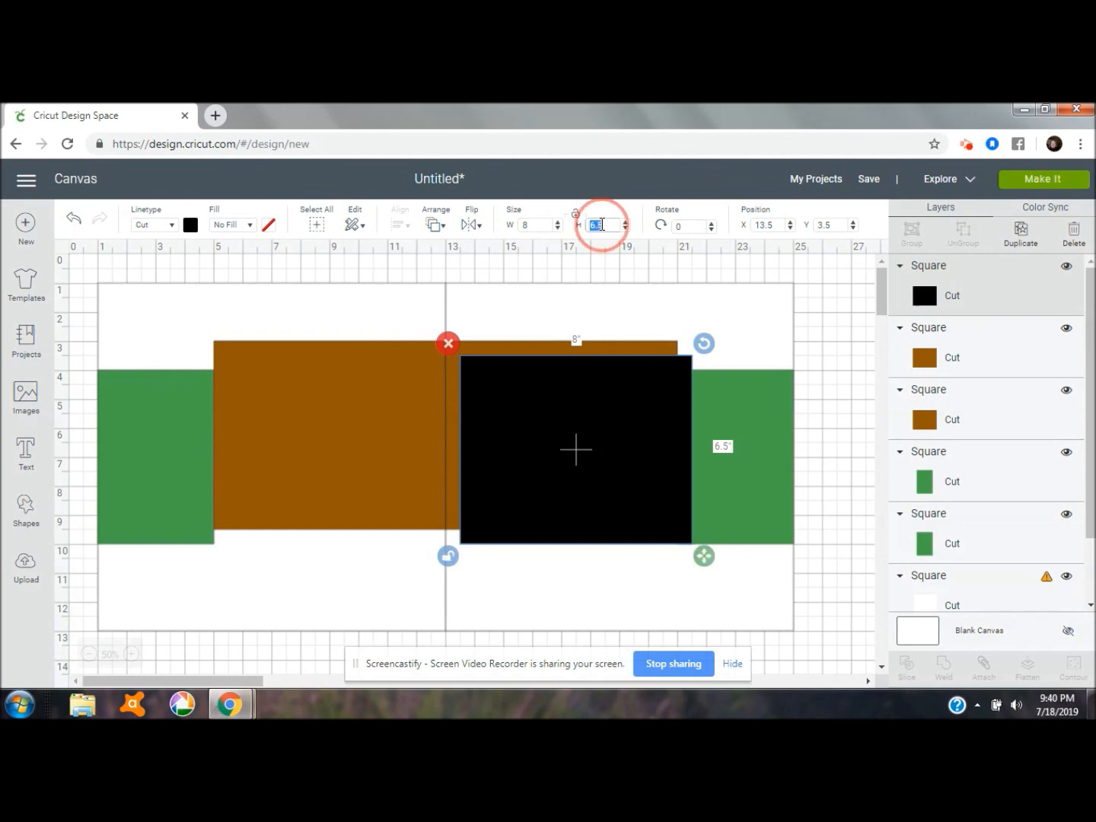
{"action": "key", "text": "BackSpace"}
{"action": "key", "text": "BackSpace"}
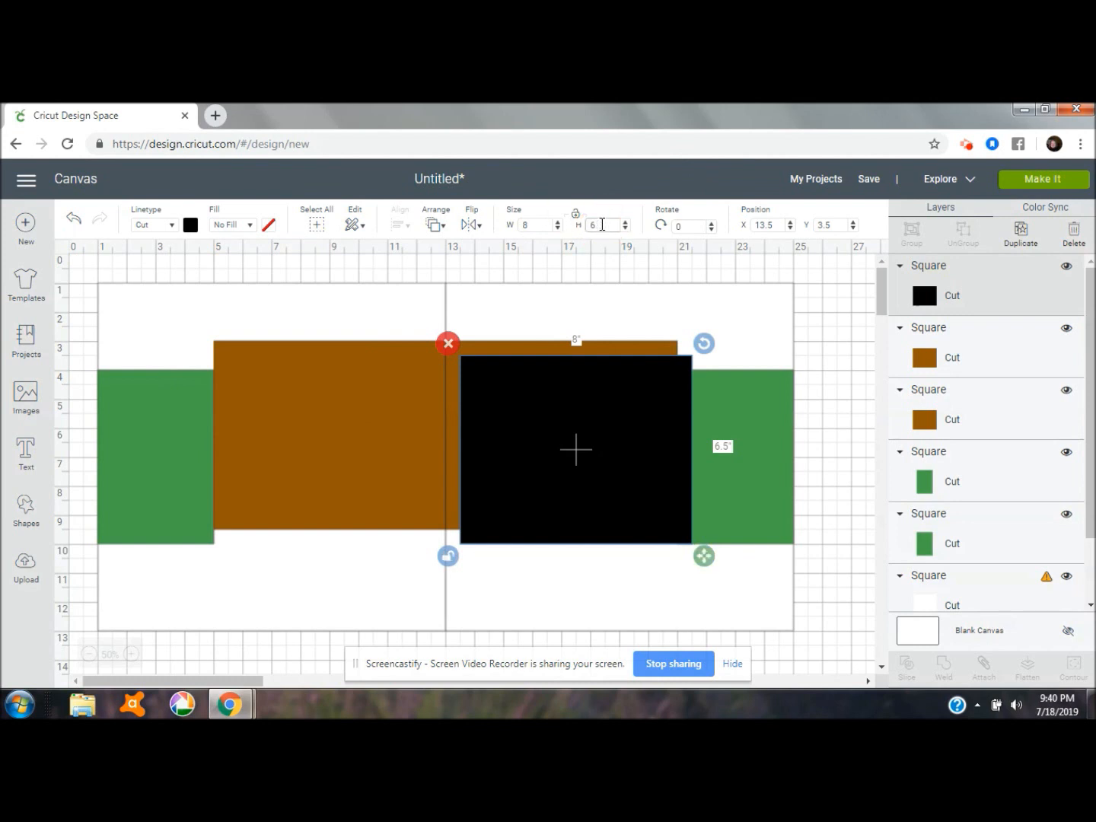
{"action": "type", "text": ".5"}
{"action": "key", "text": "Return"}
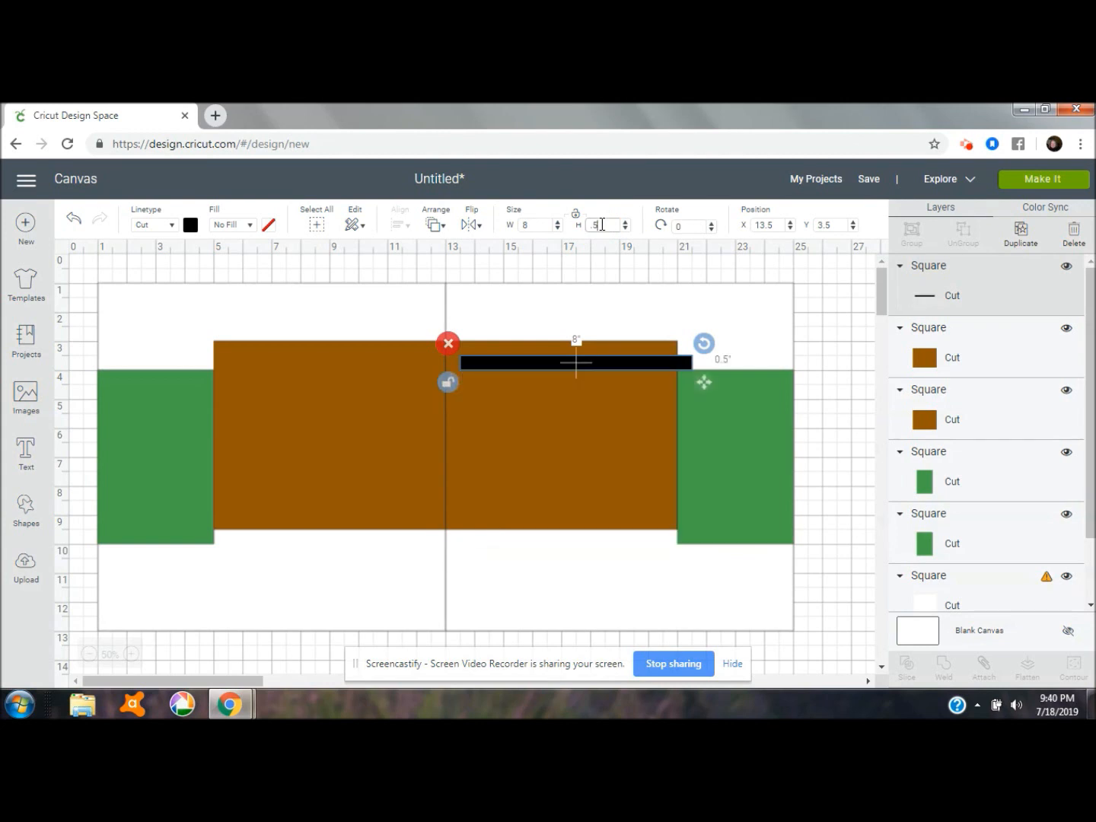
Position the black strip at X 5, Y 9.5, directly below the first brown rectangle
{"action": "left_click", "coordinate": [773, 226]}
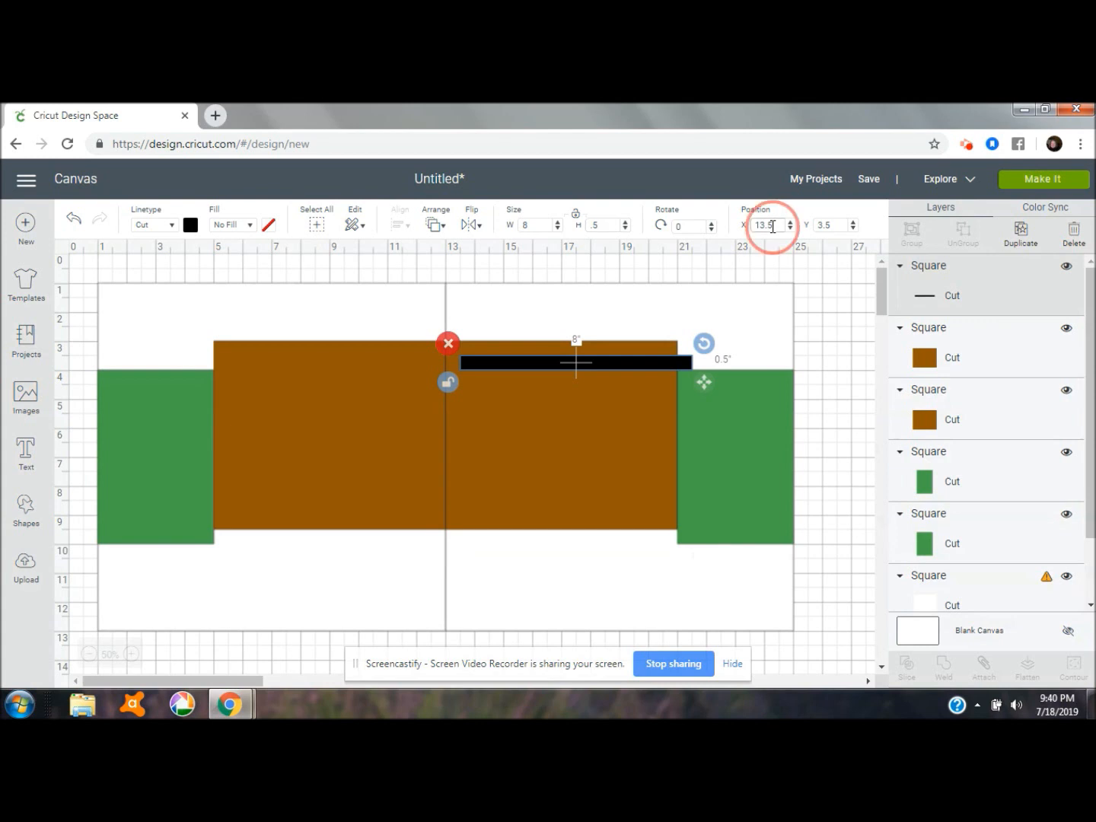
{"action": "key", "text": "BackSpace"}
{"action": "key", "text": "BackSpace"}
{"action": "key", "text": "BackSpace"}
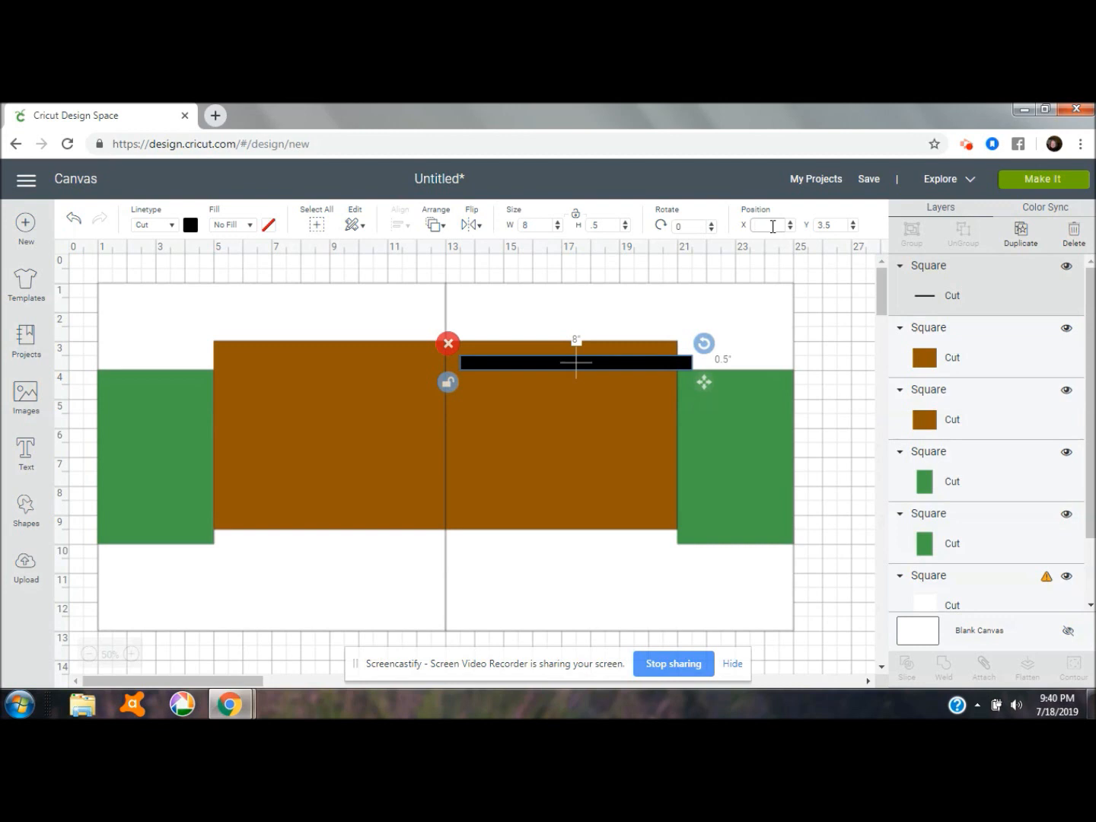
{"action": "type", "text": "5"}
{"action": "key", "text": "Tab"}
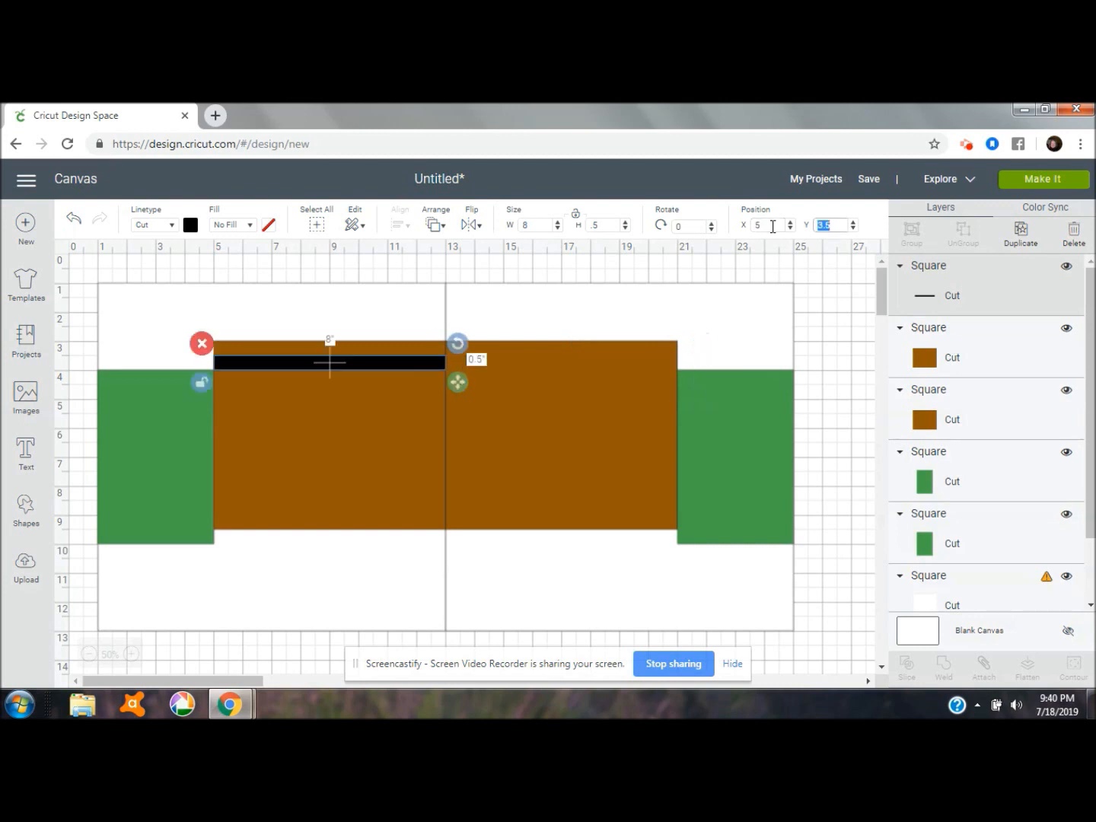
{"action": "type", "text": "9.5"}
{"action": "key", "text": "Return"}
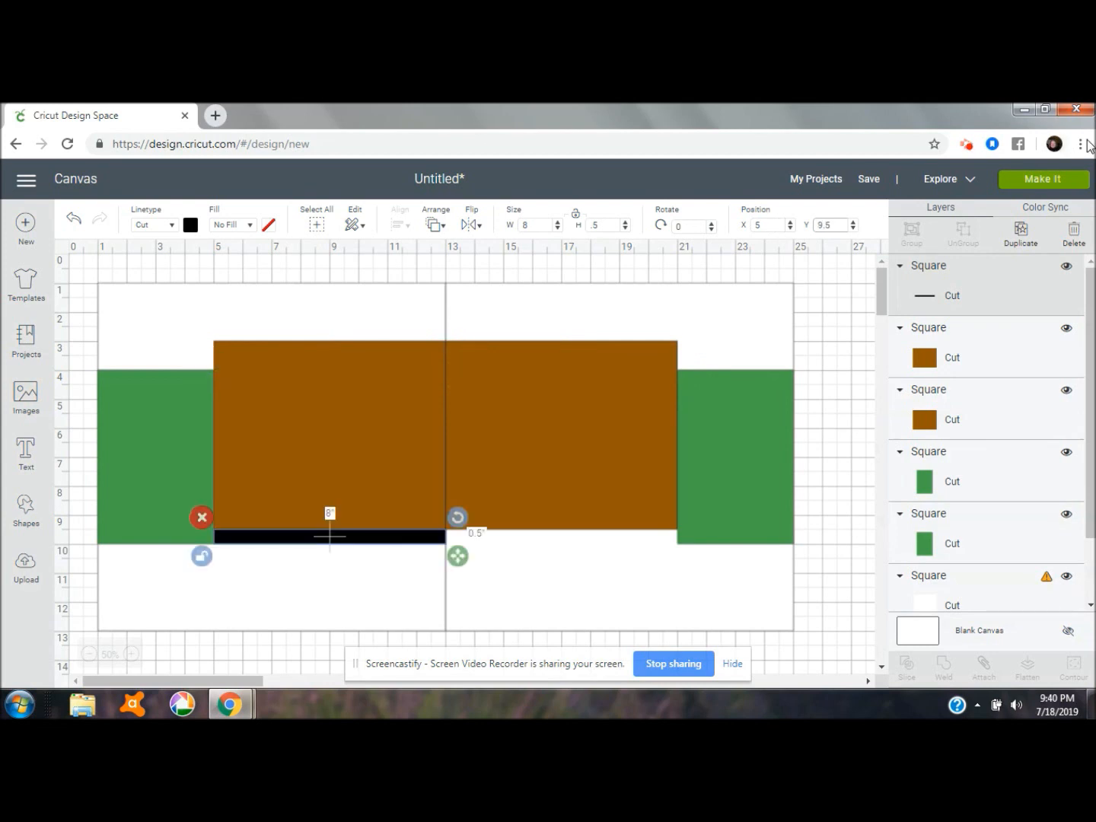
Duplicate the black strip and position the copy at X 13, Y 9.5, below the second brown rectangle
{"action": "left_click", "coordinate": [1022, 229]}
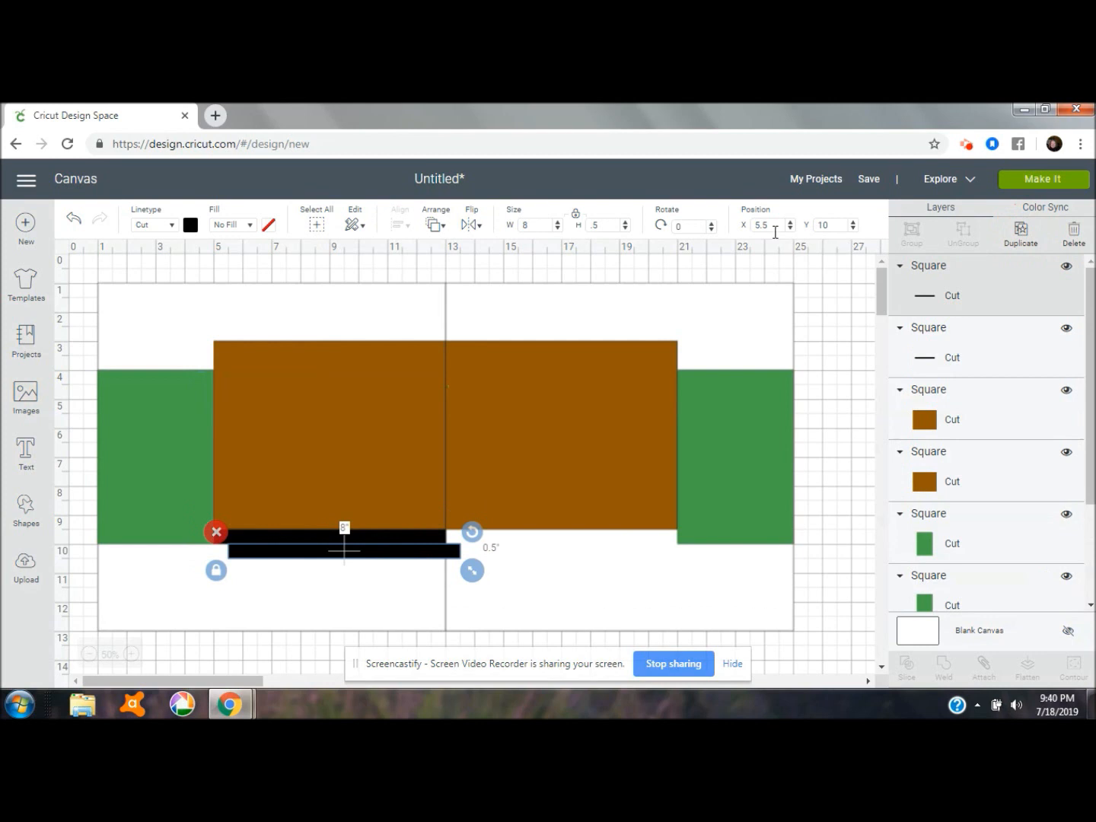
{"action": "left_click", "coordinate": [774, 225]}
{"action": "key", "text": "BackSpace"}
{"action": "key", "text": "BackSpace"}
{"action": "key", "text": "BackSpace"}
{"action": "type", "text": "13"}
{"action": "key", "text": "Tab"}
{"action": "type", "text": "9"}
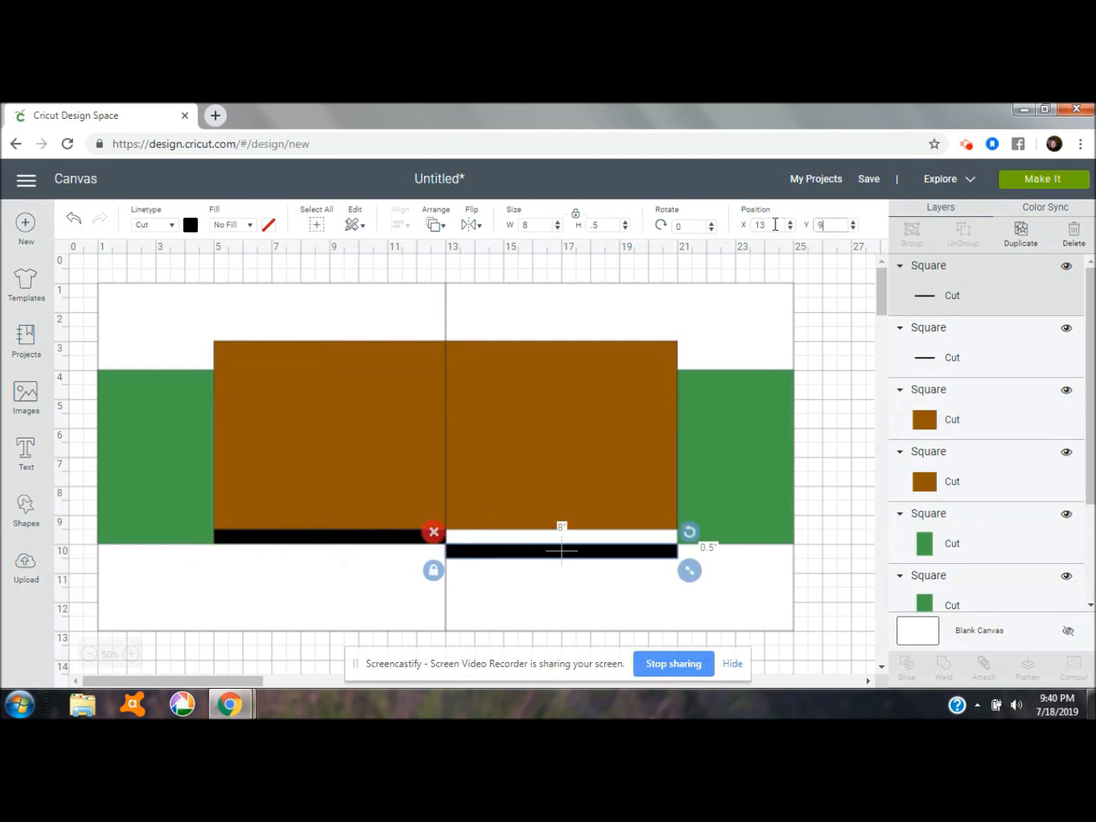
{"action": "type", "text": ".5"}
{"action": "key", "text": "Return"}
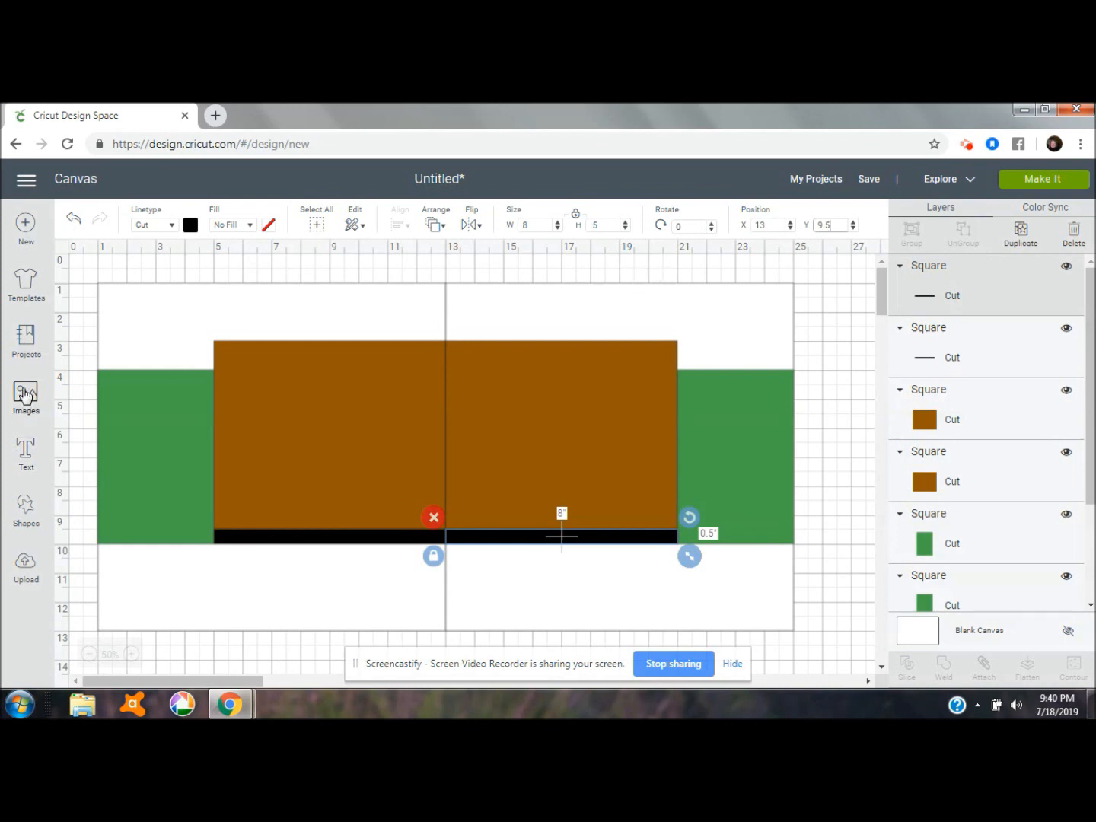
Search the image library for "picnic"
{"action": "left_click", "coordinate": [24, 394]}
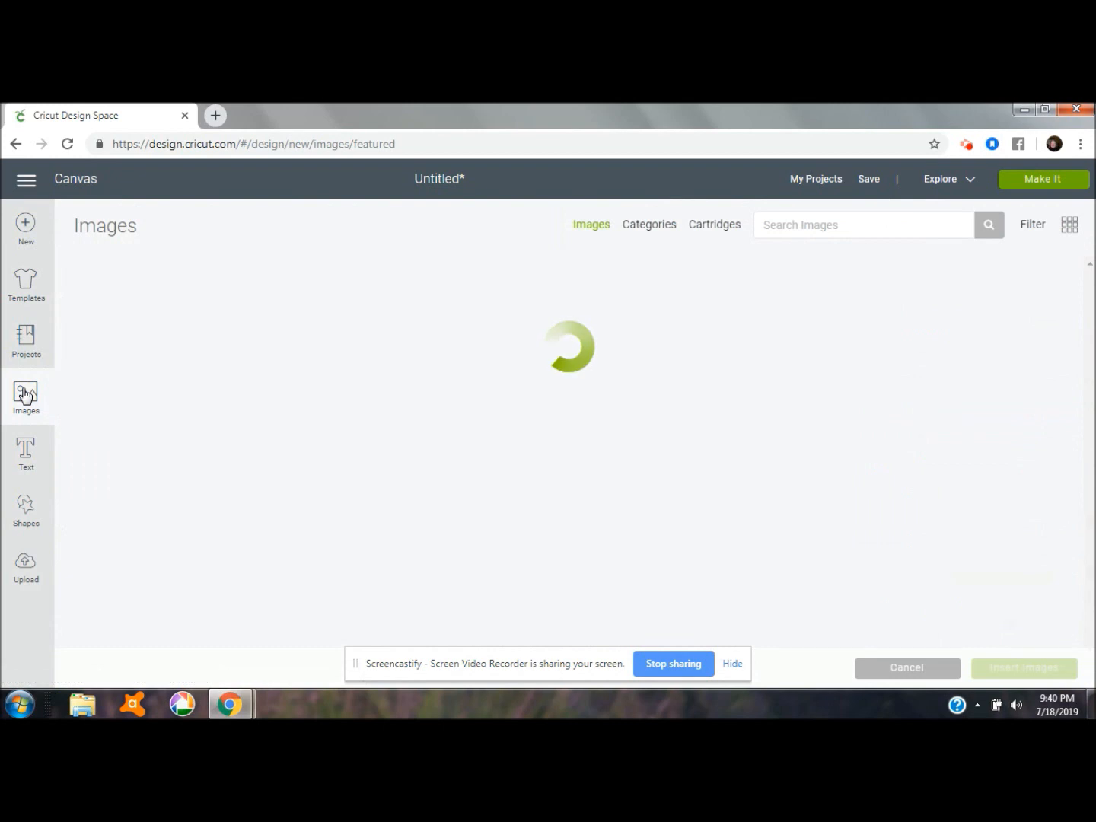
{"action": "left_click", "coordinate": [799, 229]}
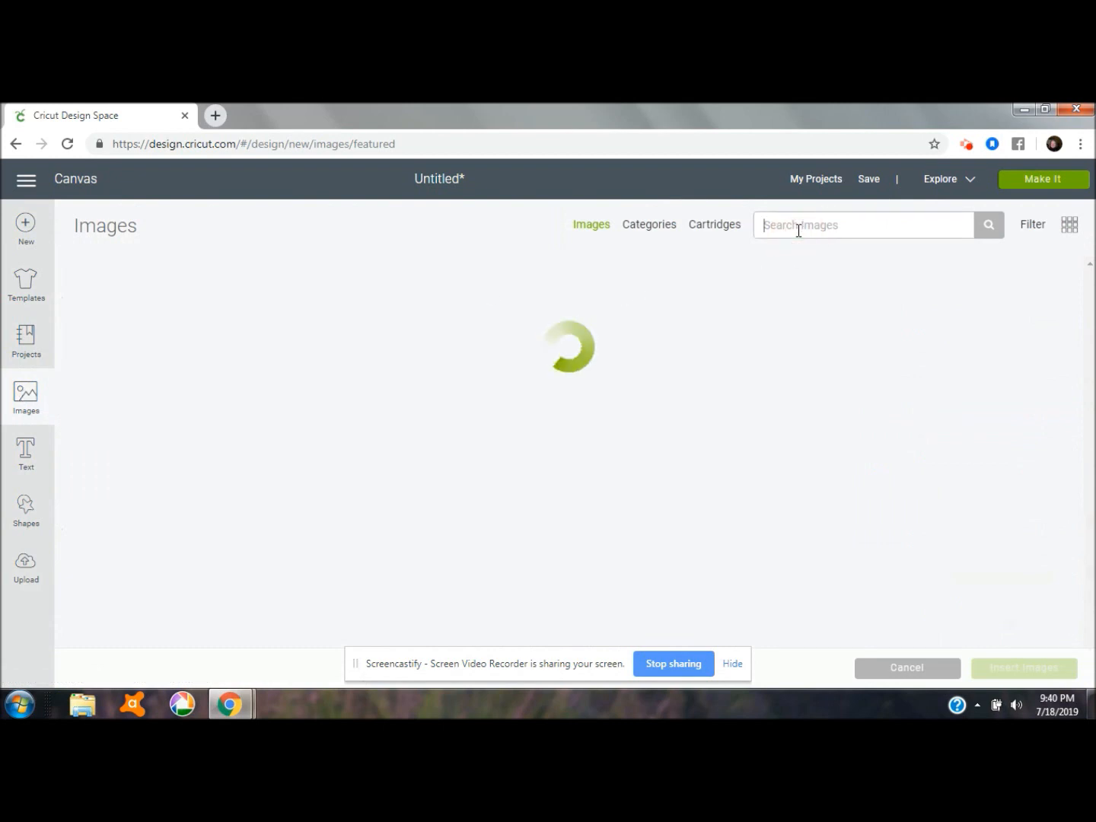
{"action": "type", "text": "picnic"}
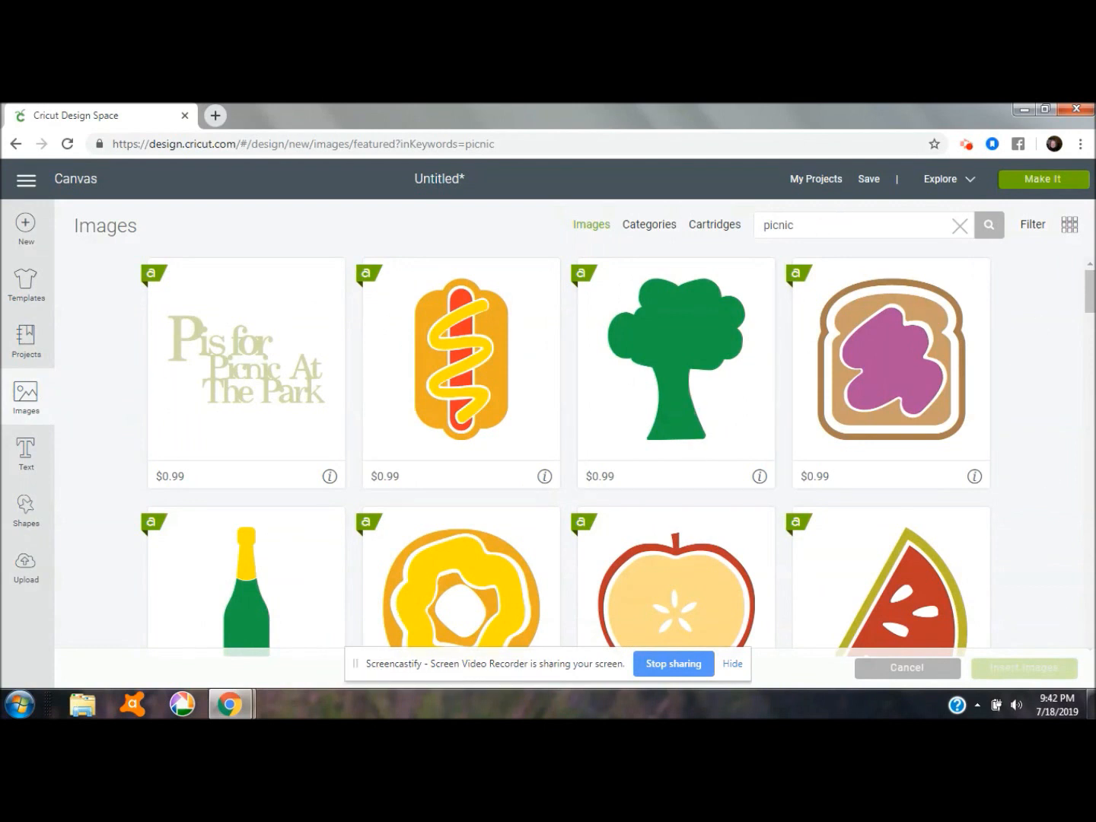
Insert the Picnic Tablecloth Border, Picnic In The Park Title and Picnic Scrapbook Layout images, and move the scrapbook layout away from the title
{"action": "left_click_drag", "start_coordinate": [1090, 294], "coordinate": [1090, 365]}
{"action": "left_click", "coordinate": [668, 378]}
{"action": "left_click", "coordinate": [904, 353]}
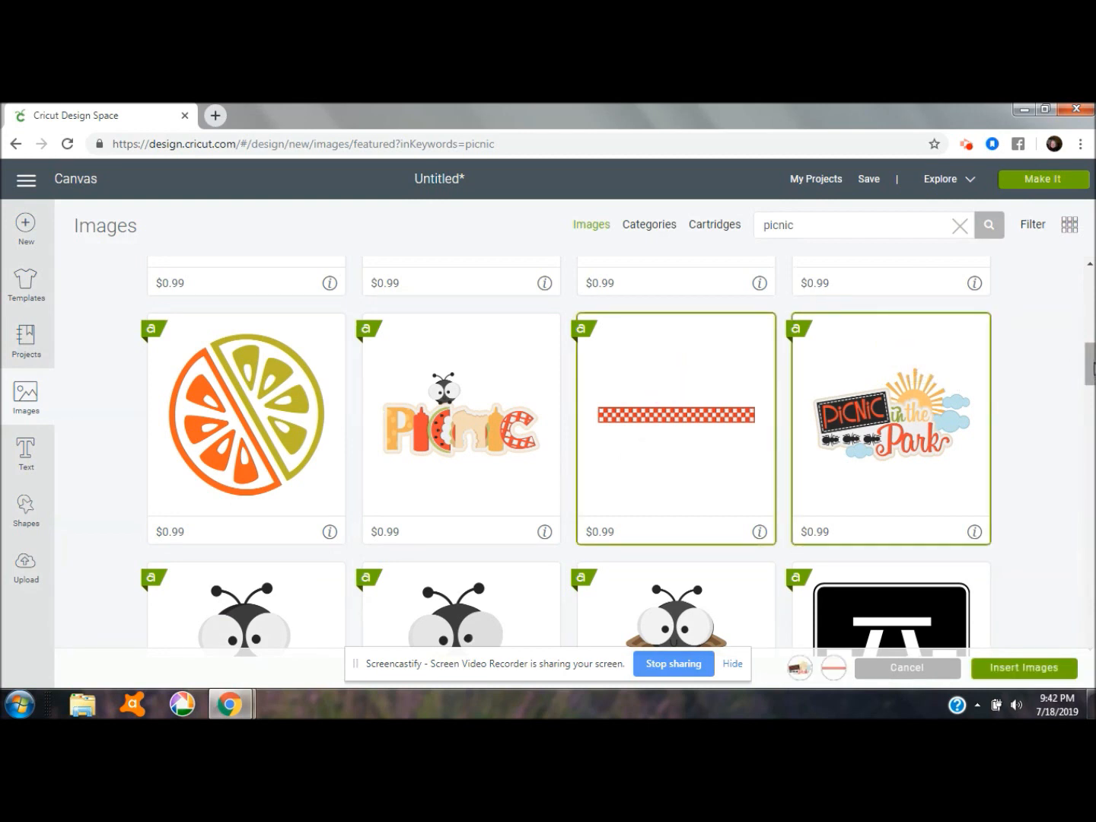
{"action": "left_click_drag", "start_coordinate": [1093, 369], "coordinate": [1093, 422]}
{"action": "left_click", "coordinate": [872, 420]}
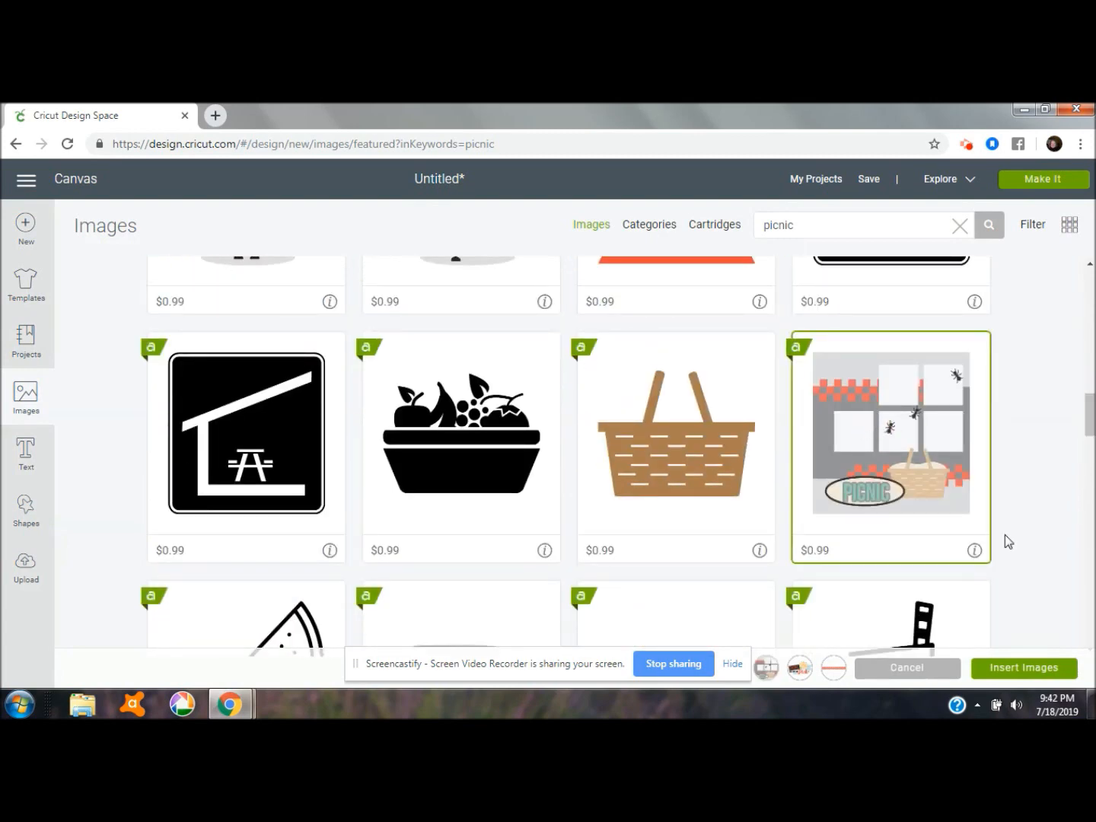
{"action": "left_click", "coordinate": [998, 667]}
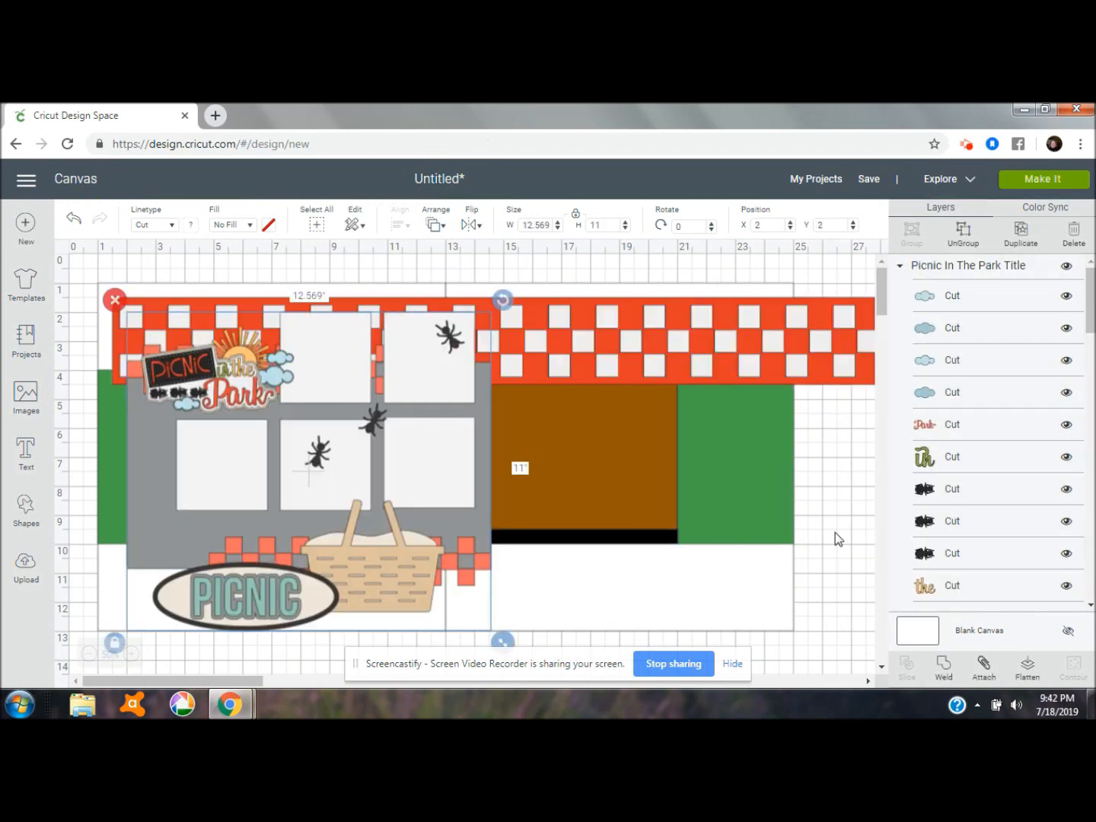
{"action": "left_click_drag", "start_coordinate": [420, 385], "coordinate": [1050, 615]}
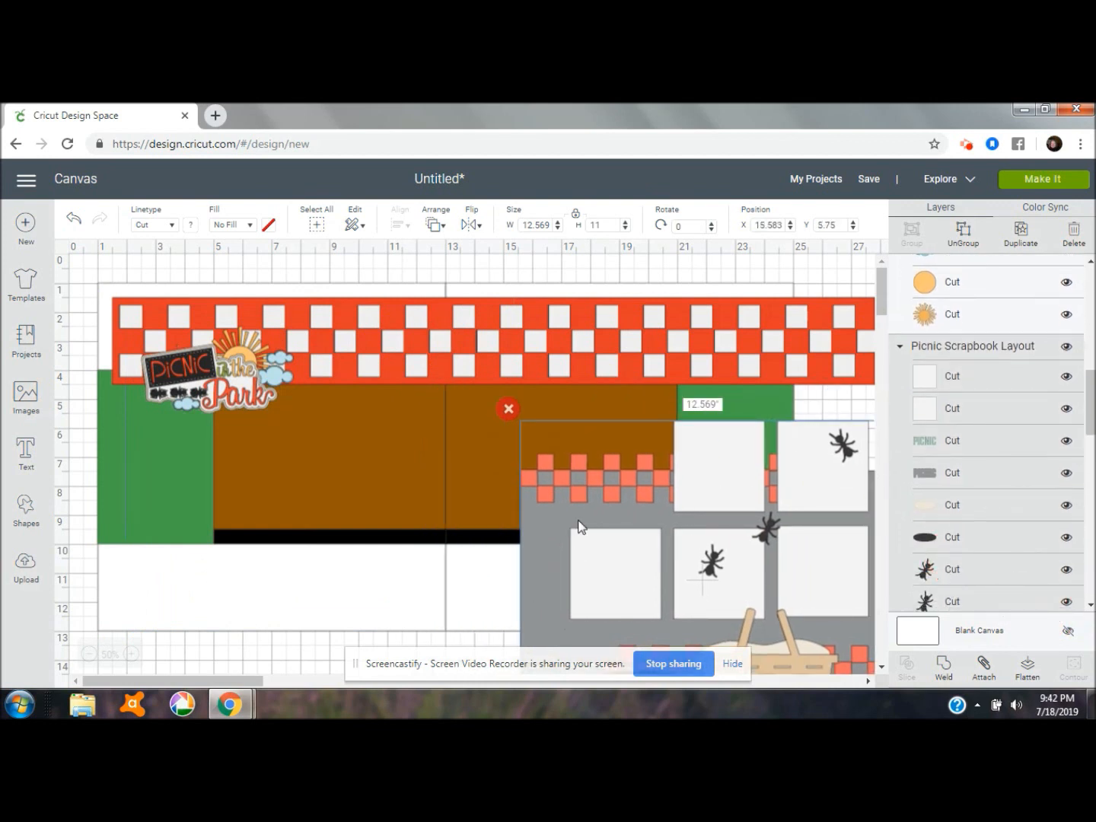
Set the tablecloth border's width to 8 inches with its proportions locked
{"action": "left_click", "coordinate": [392, 354]}
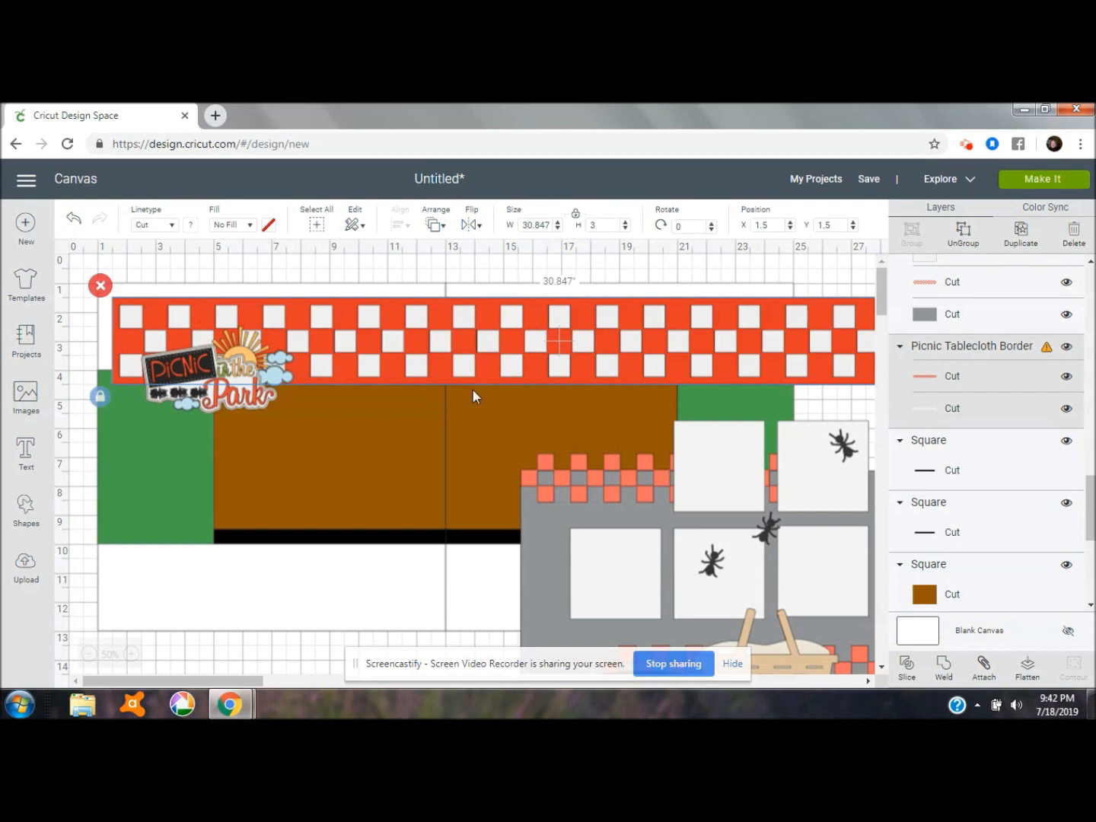
{"action": "left_click", "coordinate": [553, 223]}
{"action": "key", "text": "BackSpace"}
{"action": "key", "text": "BackSpace"}
{"action": "key", "text": "BackSpace"}
{"action": "key", "text": "BackSpace"}
{"action": "key", "text": "BackSpace"}
{"action": "key", "text": "BackSpace"}
{"action": "type", "text": "8"}
{"action": "key", "text": "Tab"}
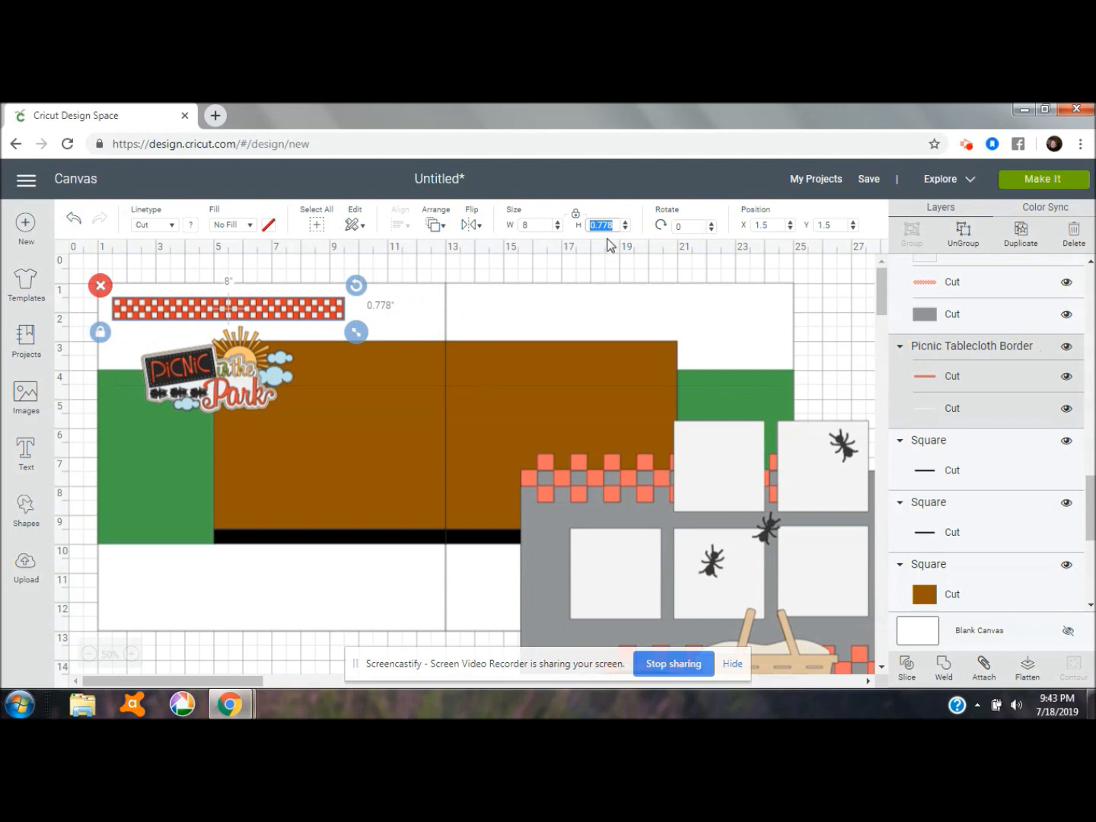
Set the tablecloth border's height to 1.5 inches with its proportions locked
{"action": "key", "text": "BackSpace"}
{"action": "type", "text": "1.5"}
{"action": "key", "text": "Return"}
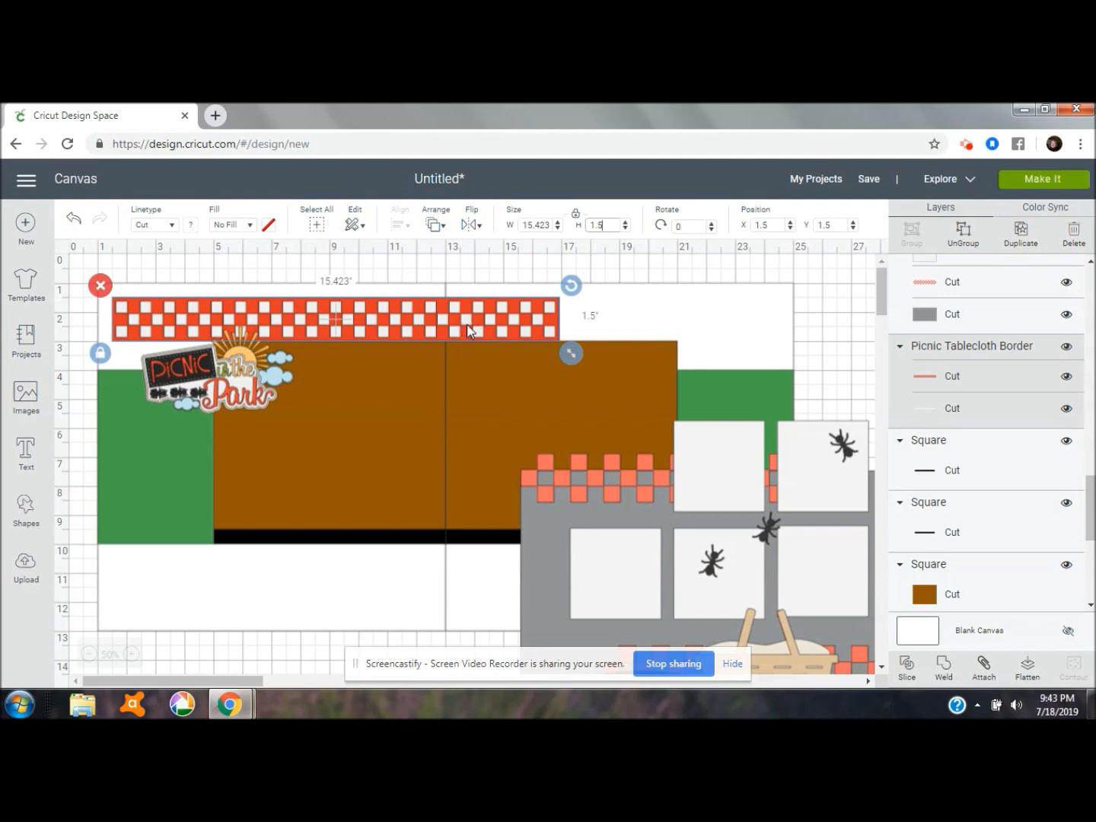
Move the tablecloth border just below the black strips at about X 5, Y 10, and shift the scrapbook layout farther aside to about X 24.4
{"action": "left_click_drag", "start_coordinate": [468, 331], "coordinate": [571, 572]}
{"action": "left_click_drag", "start_coordinate": [778, 504], "coordinate": [889, 509]}
{"action": "left_click_drag", "start_coordinate": [716, 514], "coordinate": [969, 528]}
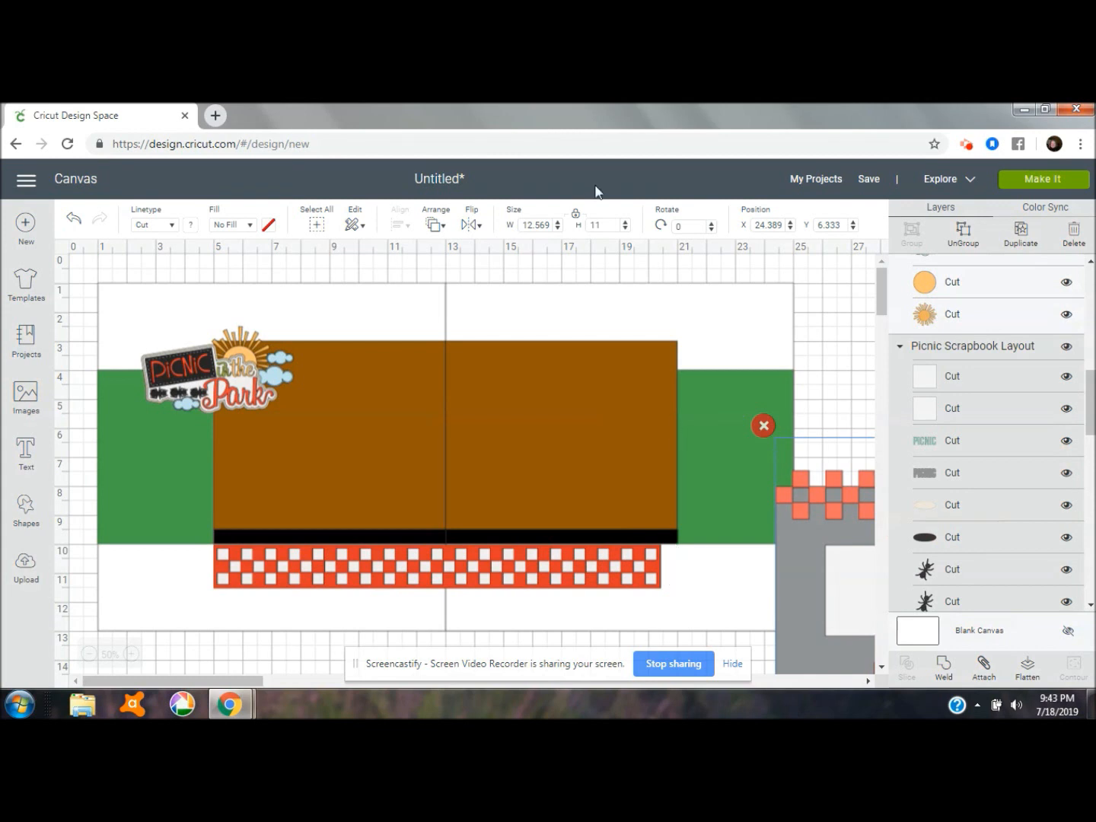
Unlock the scrapbook layout's proportions and set its width to 13 inches
{"action": "left_click", "coordinate": [575, 217]}
{"action": "left_click", "coordinate": [602, 223]}
{"action": "left_click", "coordinate": [550, 225]}
{"action": "key", "text": "BackSpace"}
{"action": "key", "text": "BackSpace"}
{"action": "key", "text": "BackSpace"}
{"action": "key", "text": "BackSpace"}
{"action": "key", "text": "BackSpace"}
{"action": "type", "text": "3"}
{"action": "key", "text": "Return"}
{"action": "key", "text": "Tab"}
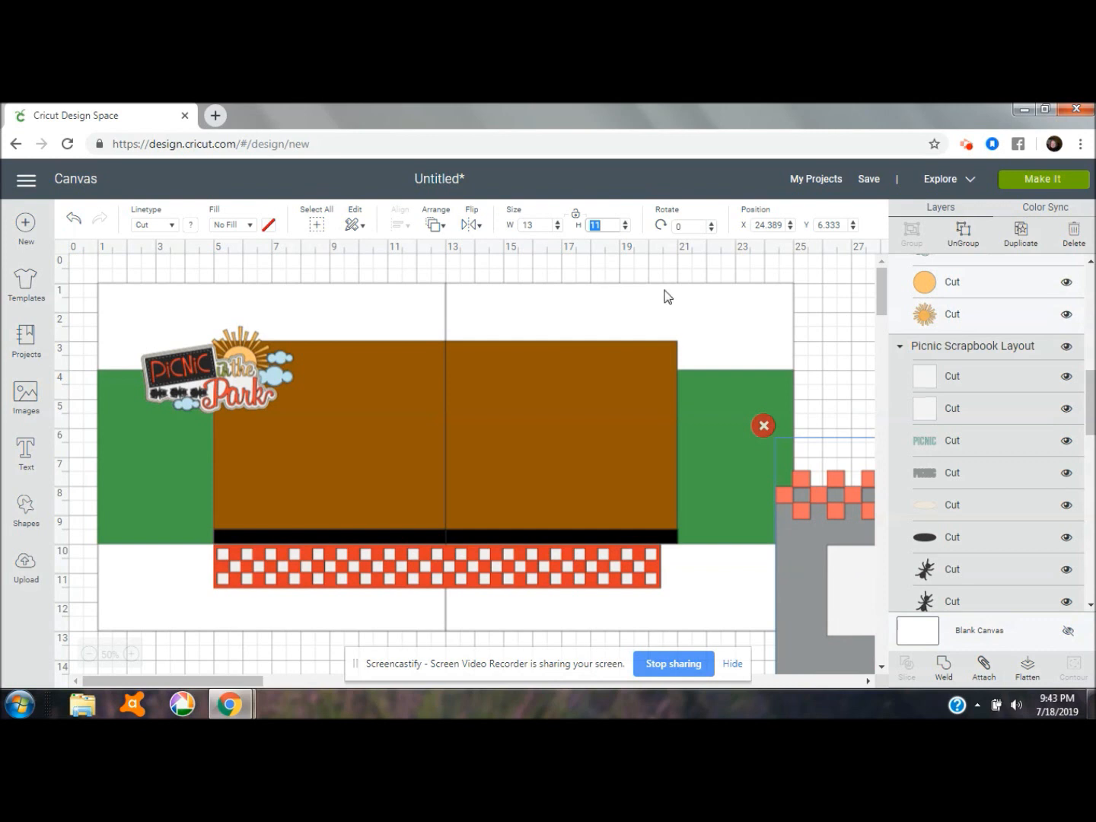
Set the tablecloth border's width to 15.75 inches with its proportions locked
{"action": "left_click", "coordinate": [616, 562]}
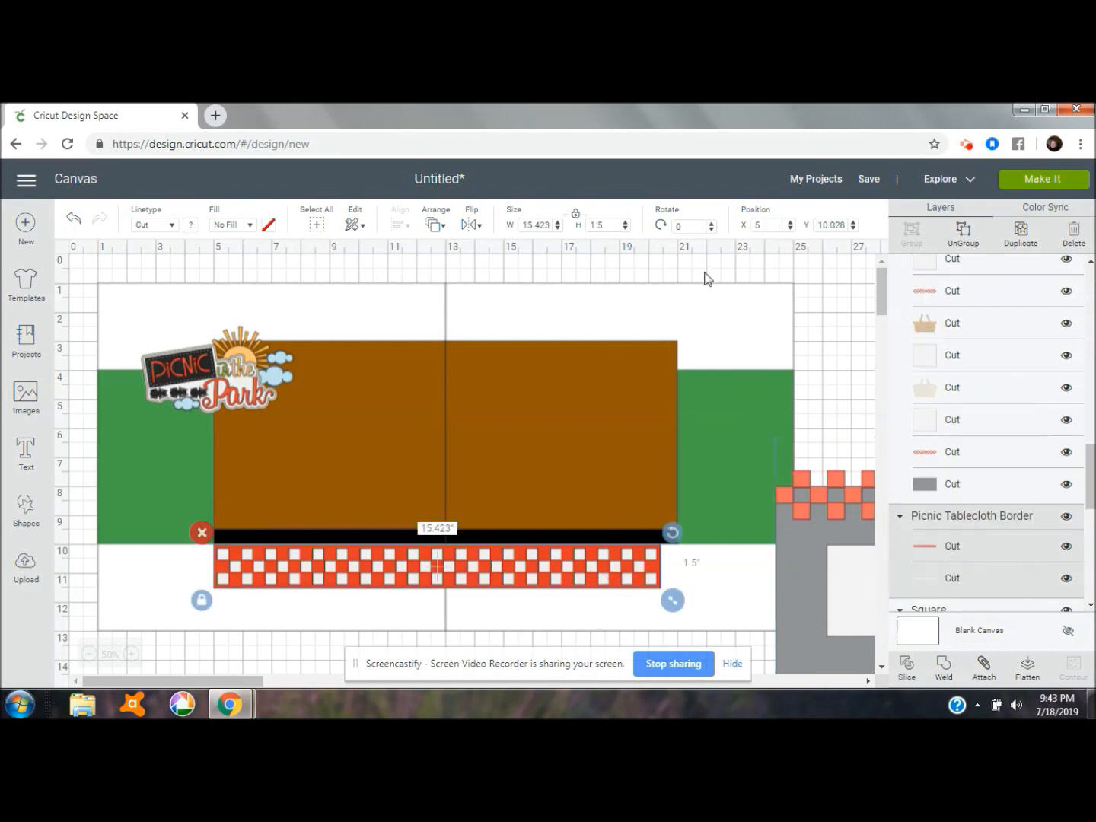
{"action": "left_click", "coordinate": [553, 226]}
{"action": "key", "text": "BackSpace"}
{"action": "key", "text": "BackSpace"}
{"action": "key", "text": "BackSpace"}
{"action": "key", "text": "BackSpace"}
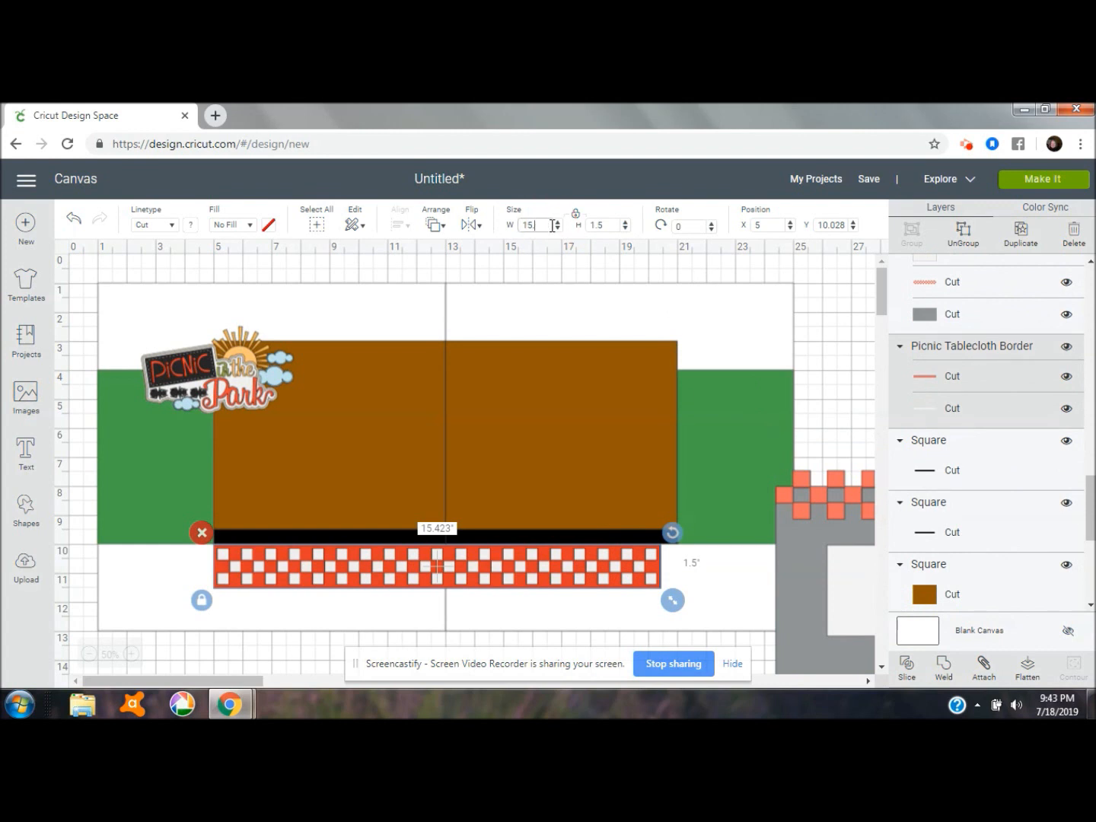
{"action": "type", "text": ".75"}
{"action": "key", "text": "Tab"}
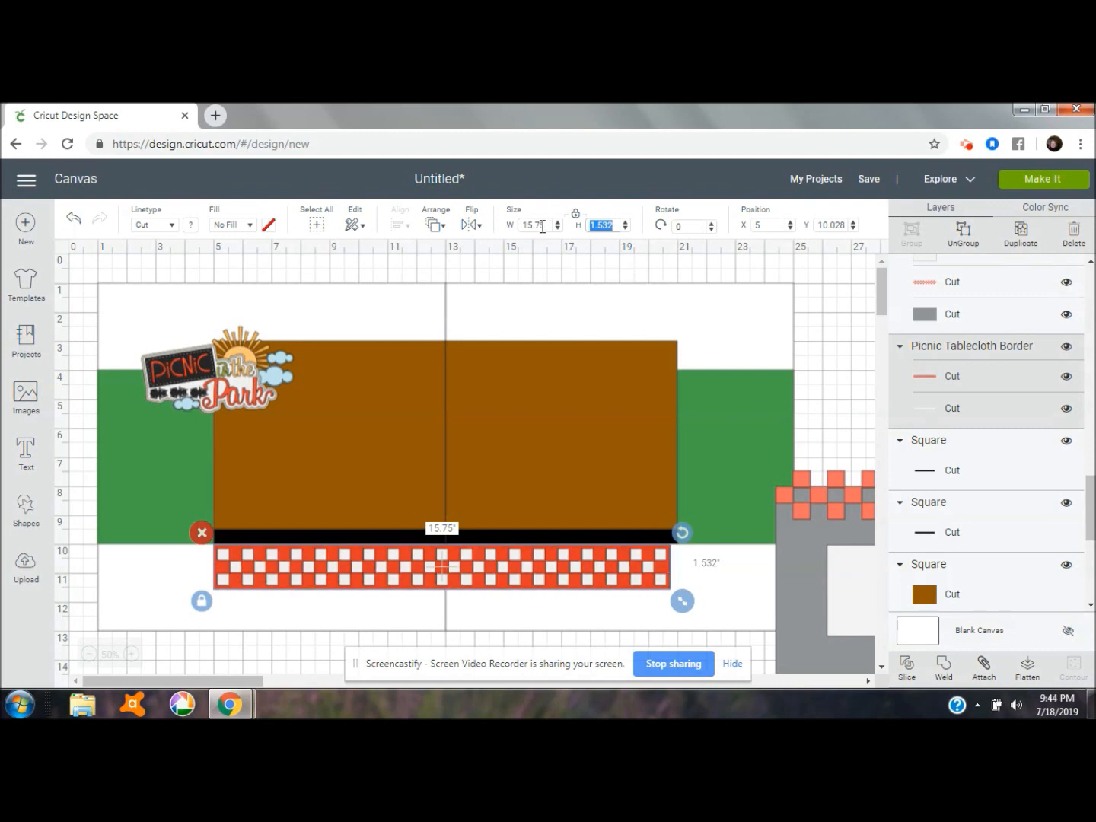
Unlock the tablecloth border's proportions and resize it to 16 inches wide by 1.5 inches high
{"action": "left_click", "coordinate": [549, 226]}
{"action": "left_click", "coordinate": [575, 214]}
{"action": "left_click", "coordinate": [616, 224]}
{"action": "key", "text": "BackSpace"}
{"action": "key", "text": "BackSpace"}
{"action": "left_click", "coordinate": [549, 226]}
{"action": "key", "text": "BackSpace"}
{"action": "key", "text": "BackSpace"}
{"action": "key", "text": "BackSpace"}
{"action": "key", "text": "BackSpace"}
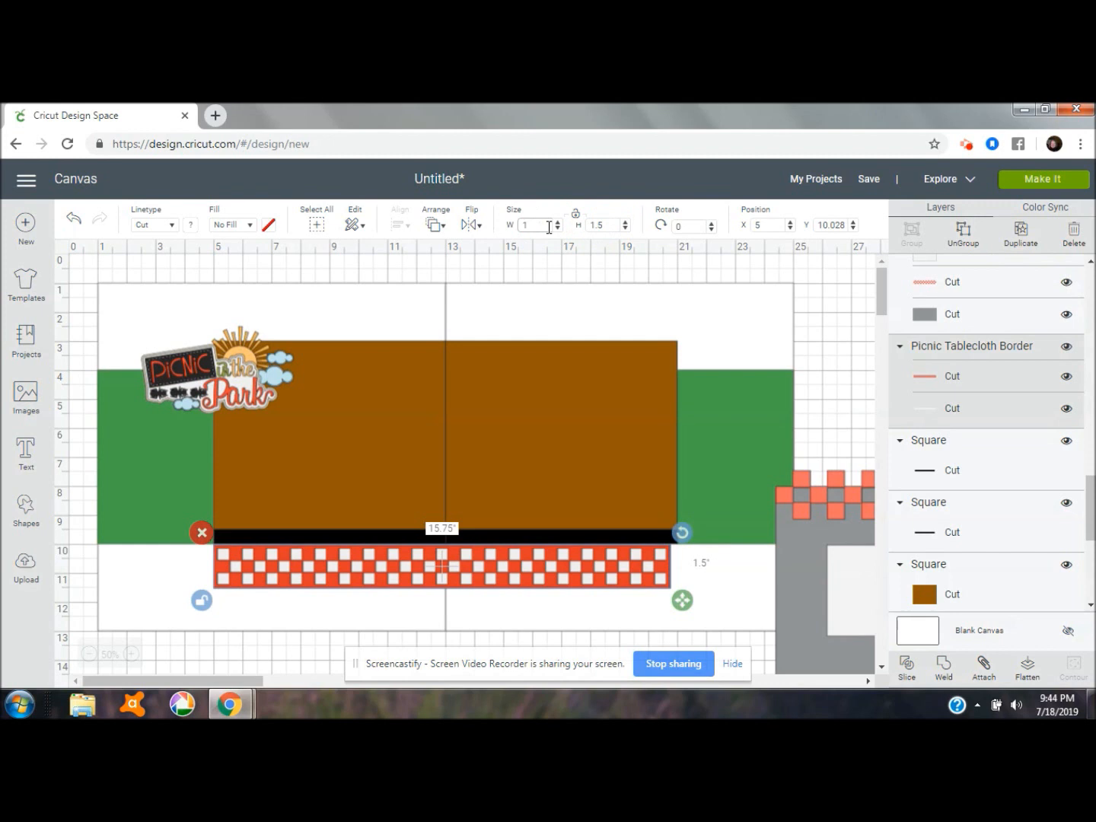
{"action": "type", "text": "6"}
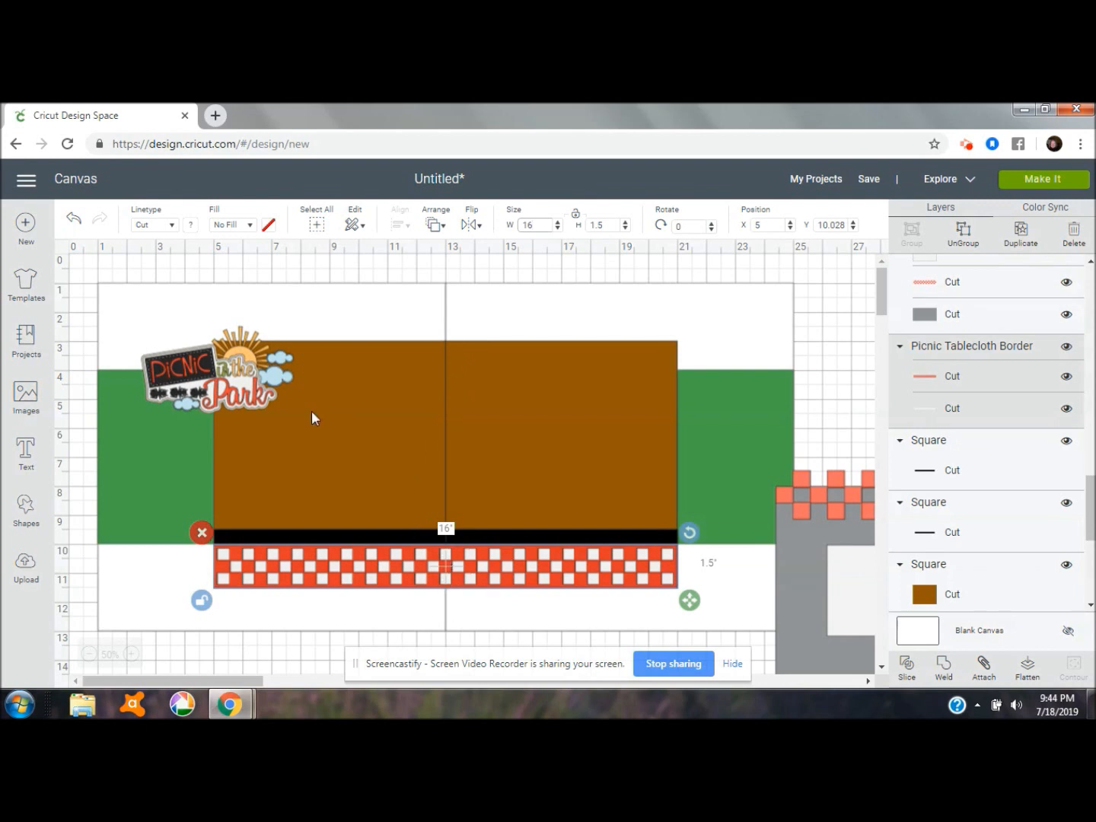
Move the Picnic In The Park title onto the first brown rectangle at about X 5.6, Y 3.6, and ungroup it
{"action": "left_click", "coordinate": [213, 358]}
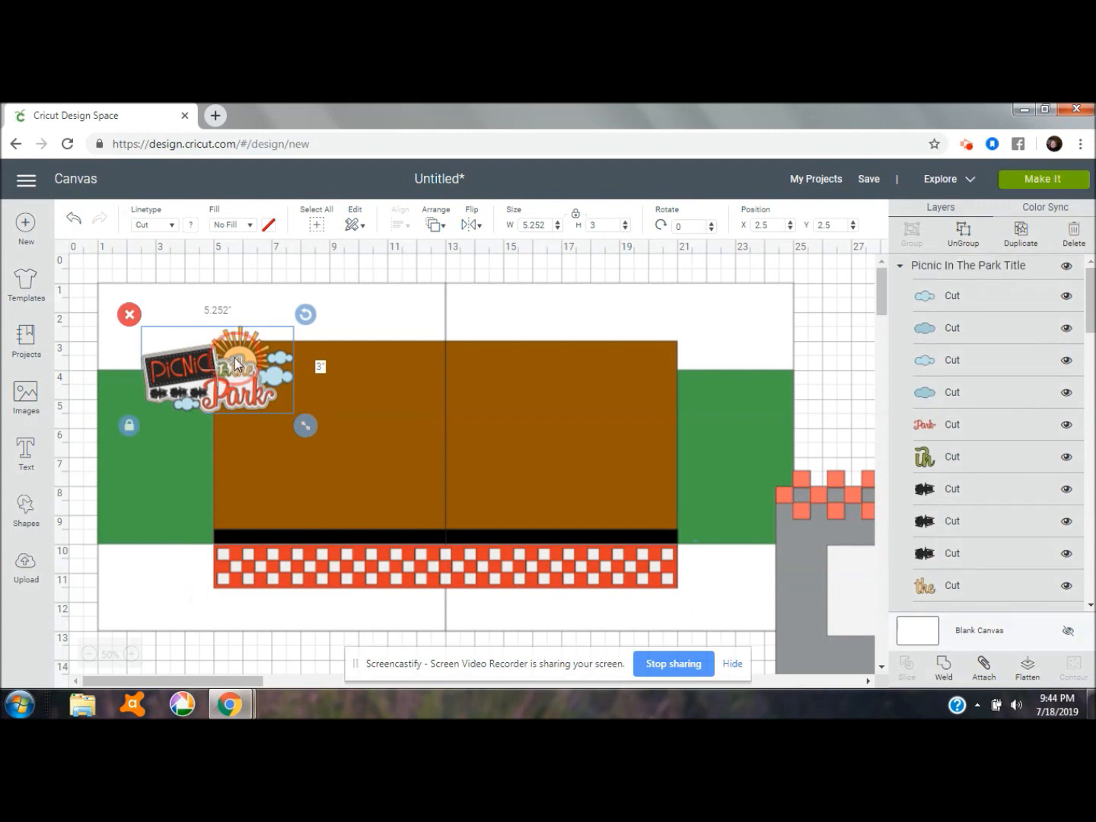
{"action": "left_click_drag", "start_coordinate": [238, 364], "coordinate": [329, 396]}
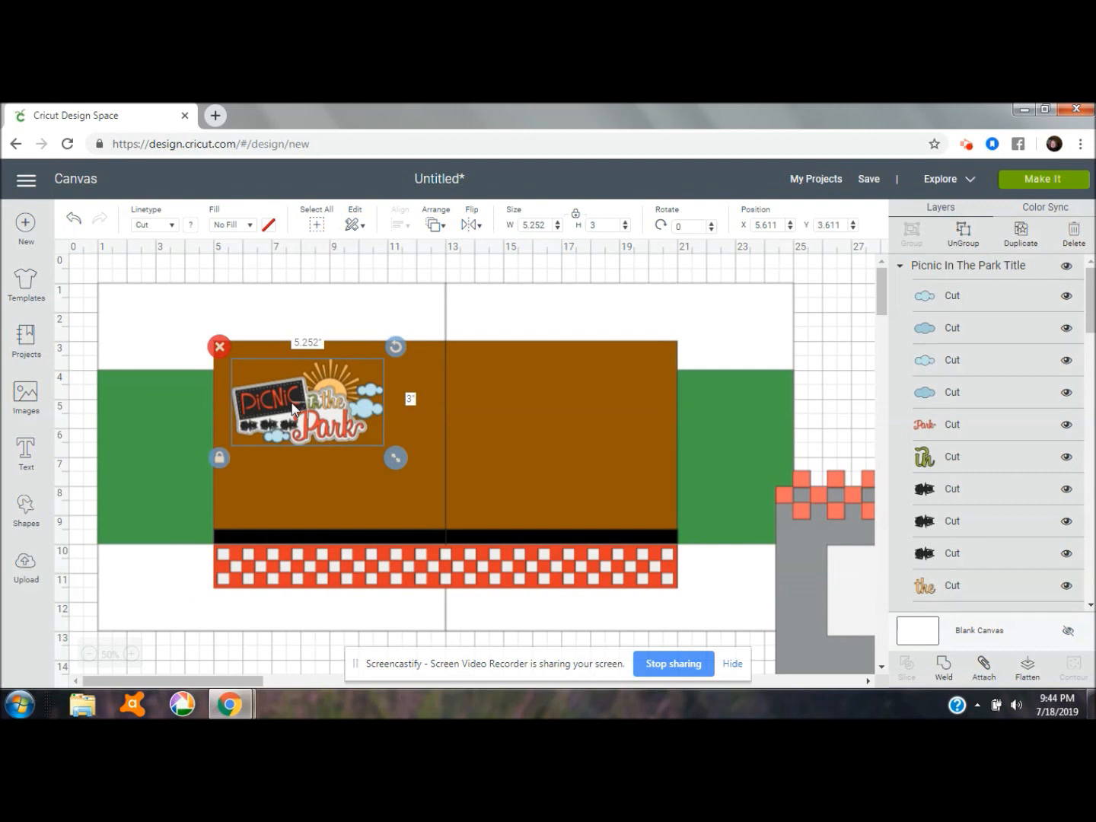
{"action": "left_click", "coordinate": [962, 231]}
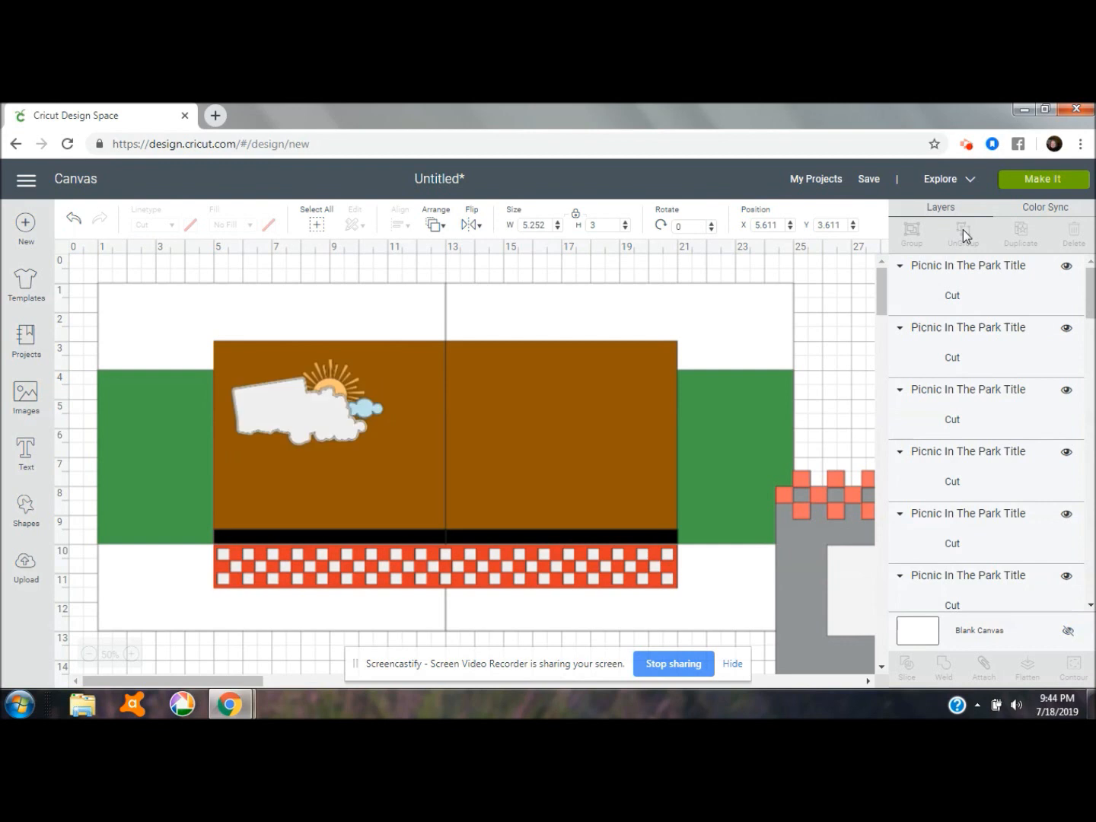
Move the title words Park, the and in out to the second brown rectangle, with in at about X 13.9, Y 5.5
{"action": "left_click_drag", "start_coordinate": [332, 432], "coordinate": [498, 460]}
{"action": "left_click_drag", "start_coordinate": [320, 387], "coordinate": [484, 409]}
{"action": "left_click_drag", "start_coordinate": [312, 407], "coordinate": [479, 432]}
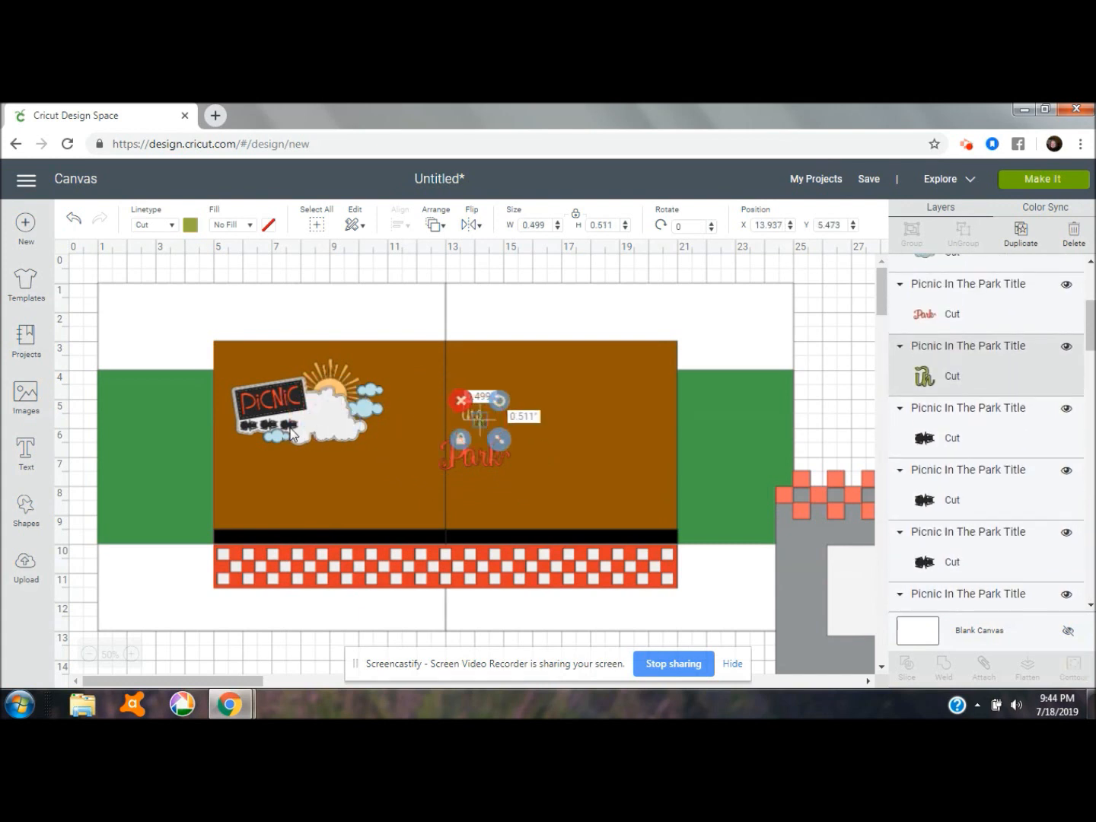
Delete the white and cream backing shapes behind the Picnic sign and the sun
{"action": "left_click", "coordinate": [332, 411]}
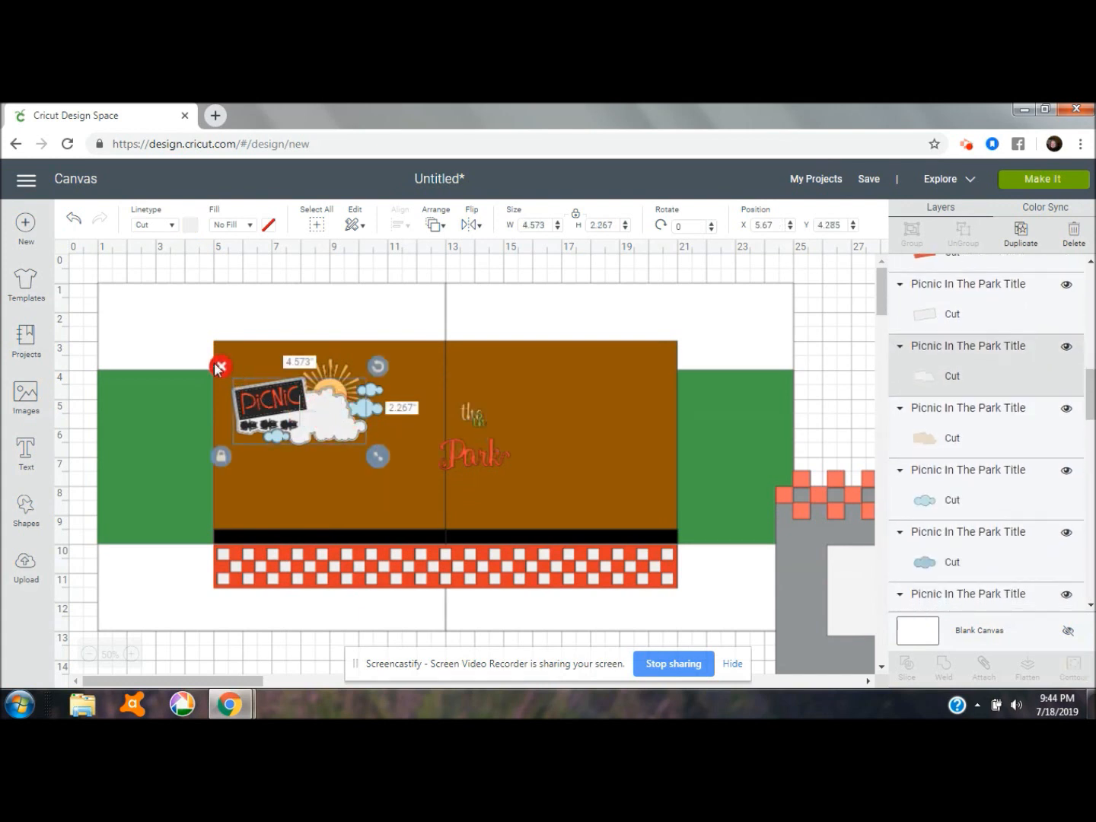
{"action": "left_click", "coordinate": [219, 367]}
{"action": "left_click", "coordinate": [358, 439]}
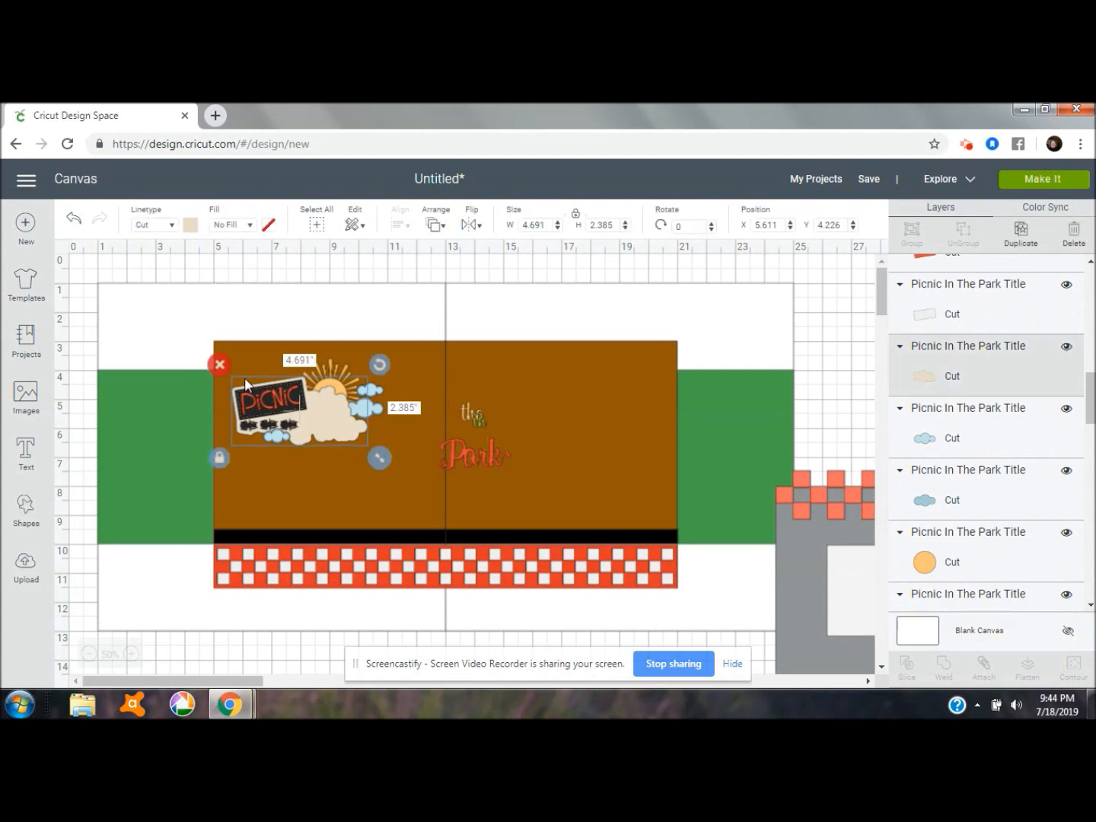
{"action": "left_click", "coordinate": [221, 365]}
Delete the three black ants below the Picnic sign
{"action": "left_click", "coordinate": [287, 425]}
{"action": "key", "text": "Delete"}
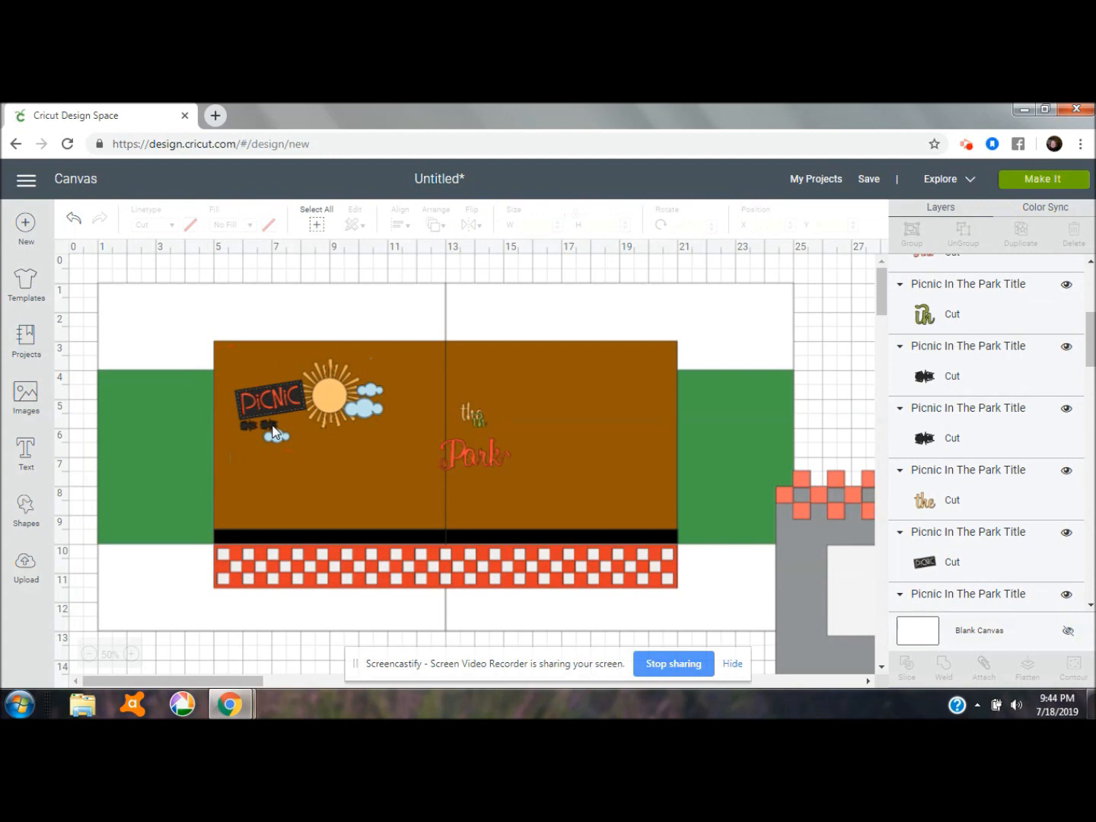
{"action": "left_click", "coordinate": [269, 426]}
{"action": "left_click", "coordinate": [247, 406]}
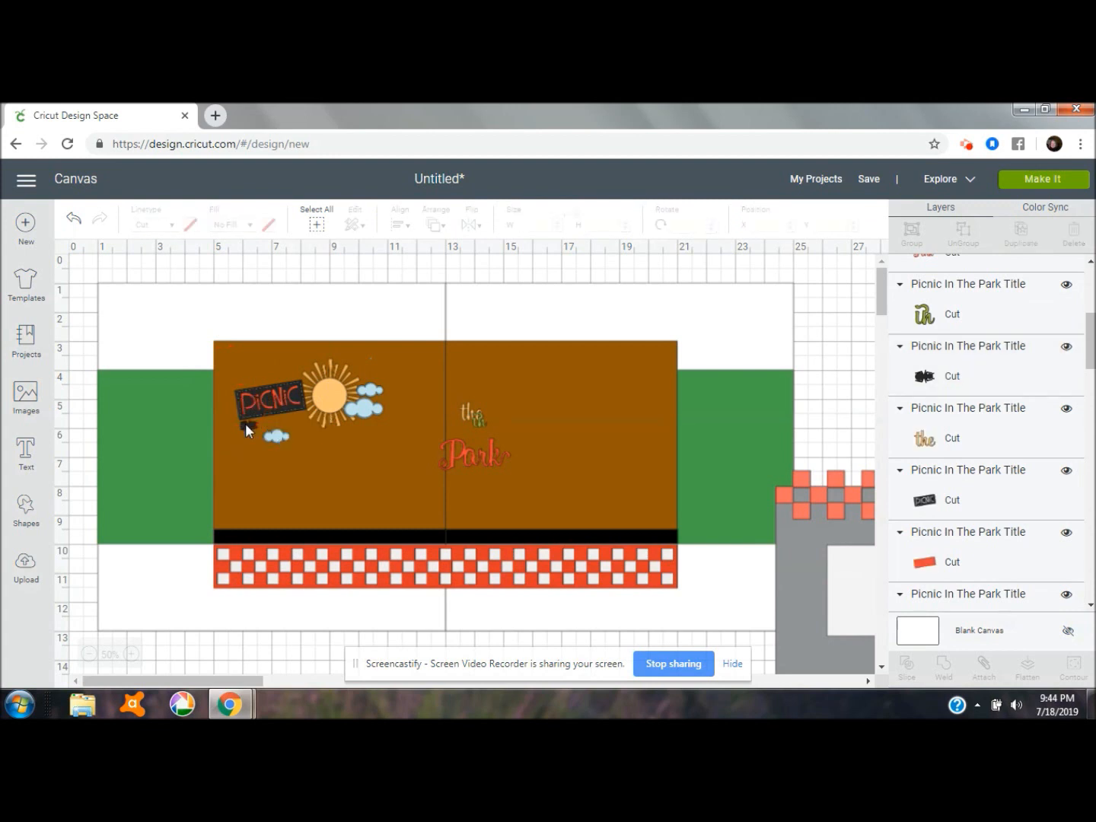
{"action": "left_click", "coordinate": [244, 423]}
{"action": "key", "text": "Delete"}
Move the three light blue clouds above the second brown rectangle, the largest to about X 21.4, Y 2.2, and delete their darker backing clouds
{"action": "left_click_drag", "start_coordinate": [361, 415], "coordinate": [759, 322]}
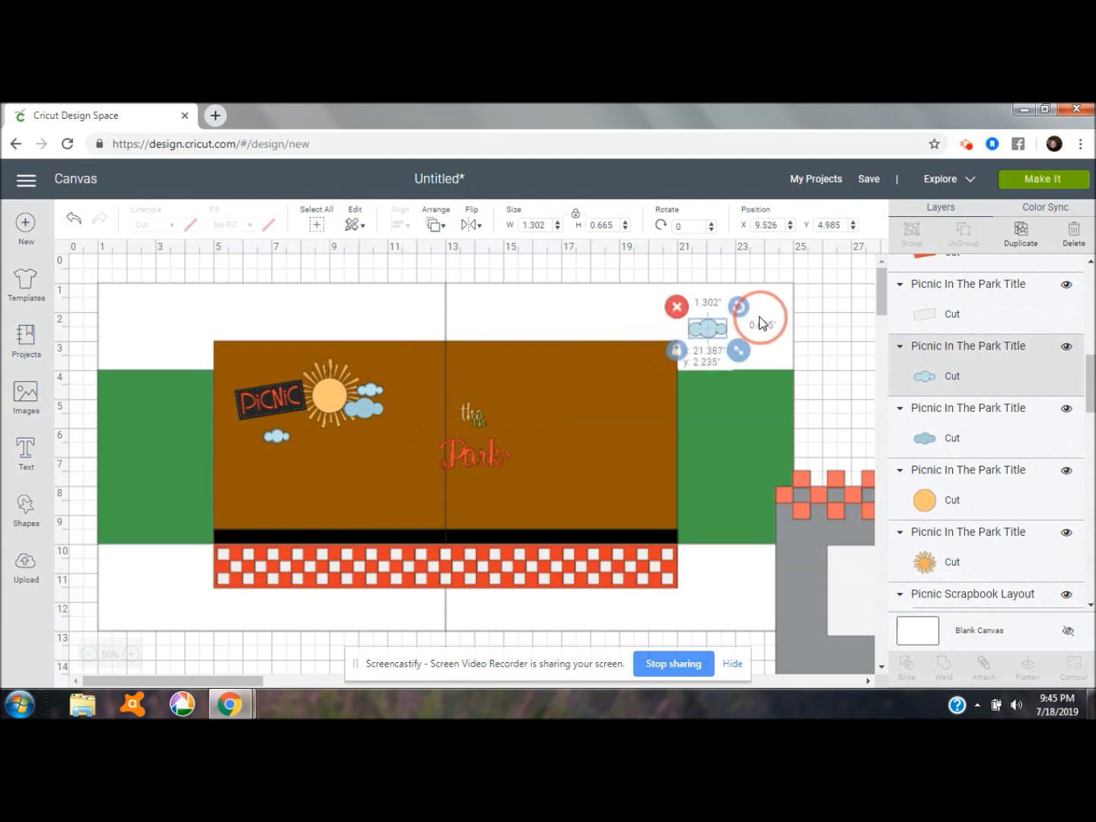
{"action": "left_click", "coordinate": [370, 409]}
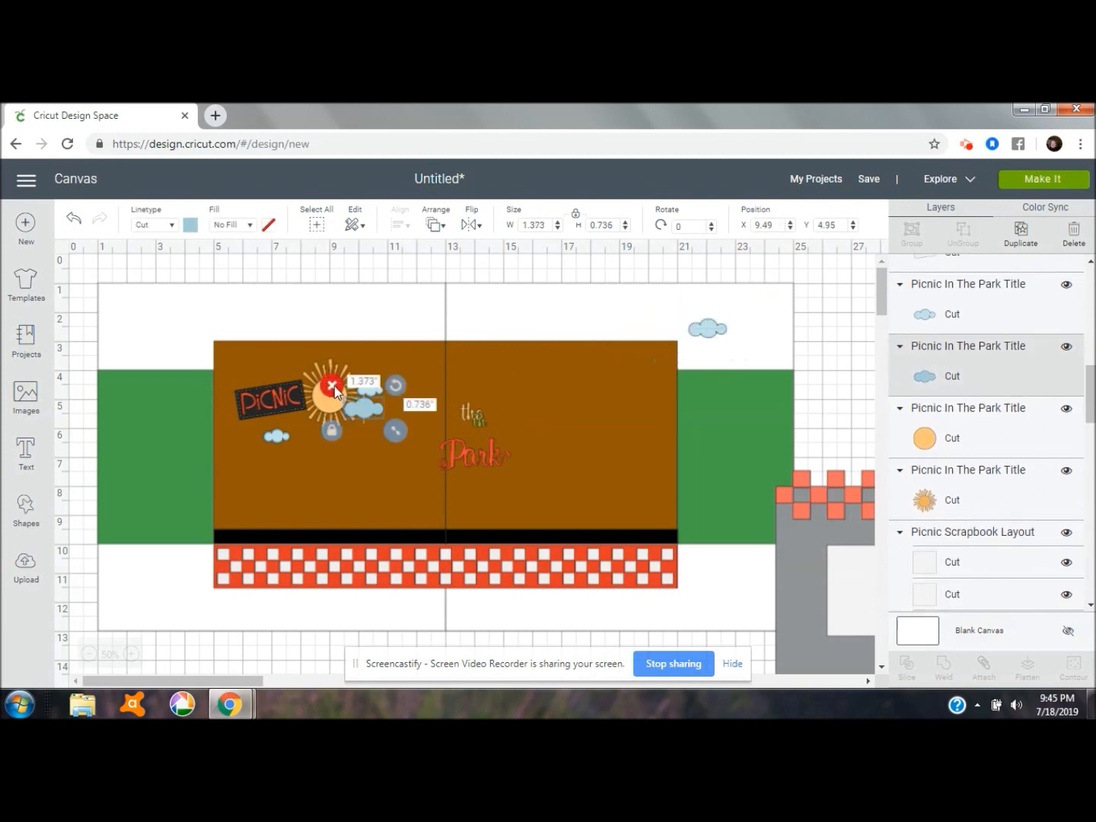
{"action": "left_click", "coordinate": [333, 386]}
{"action": "left_click_drag", "start_coordinate": [374, 388], "coordinate": [651, 317]}
{"action": "left_click", "coordinate": [374, 387]}
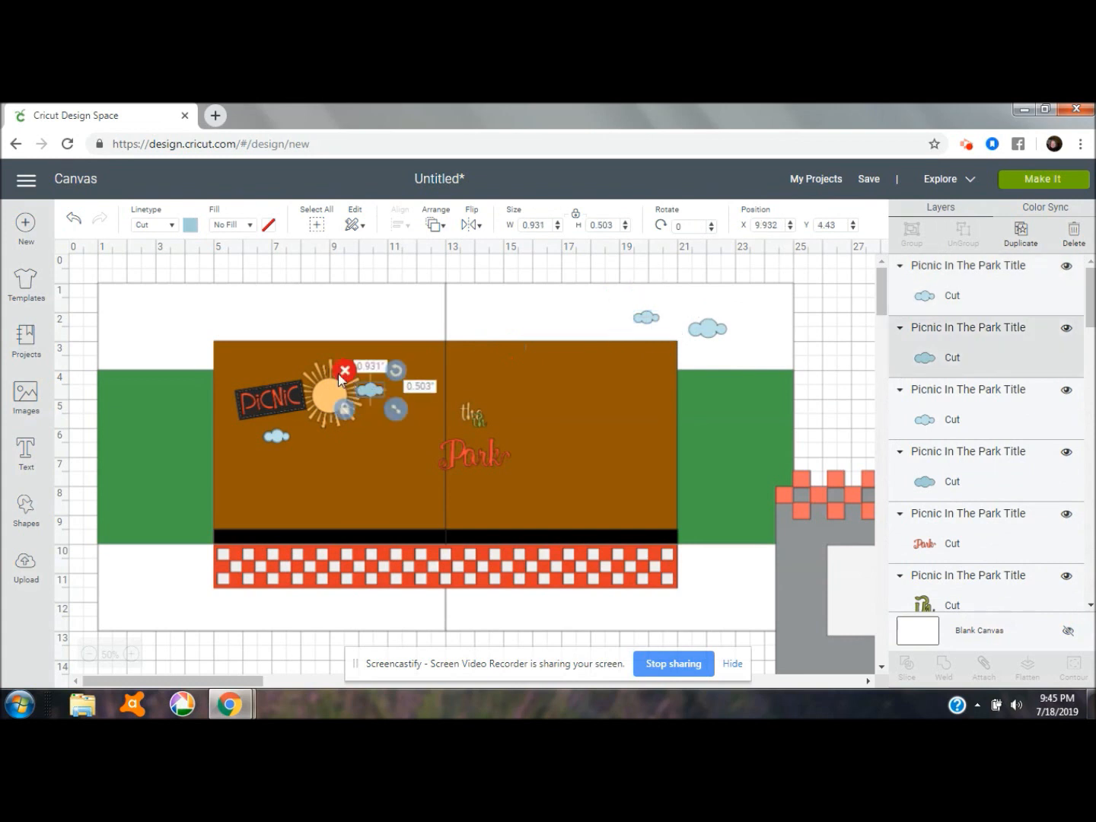
{"action": "left_click", "coordinate": [344, 371]}
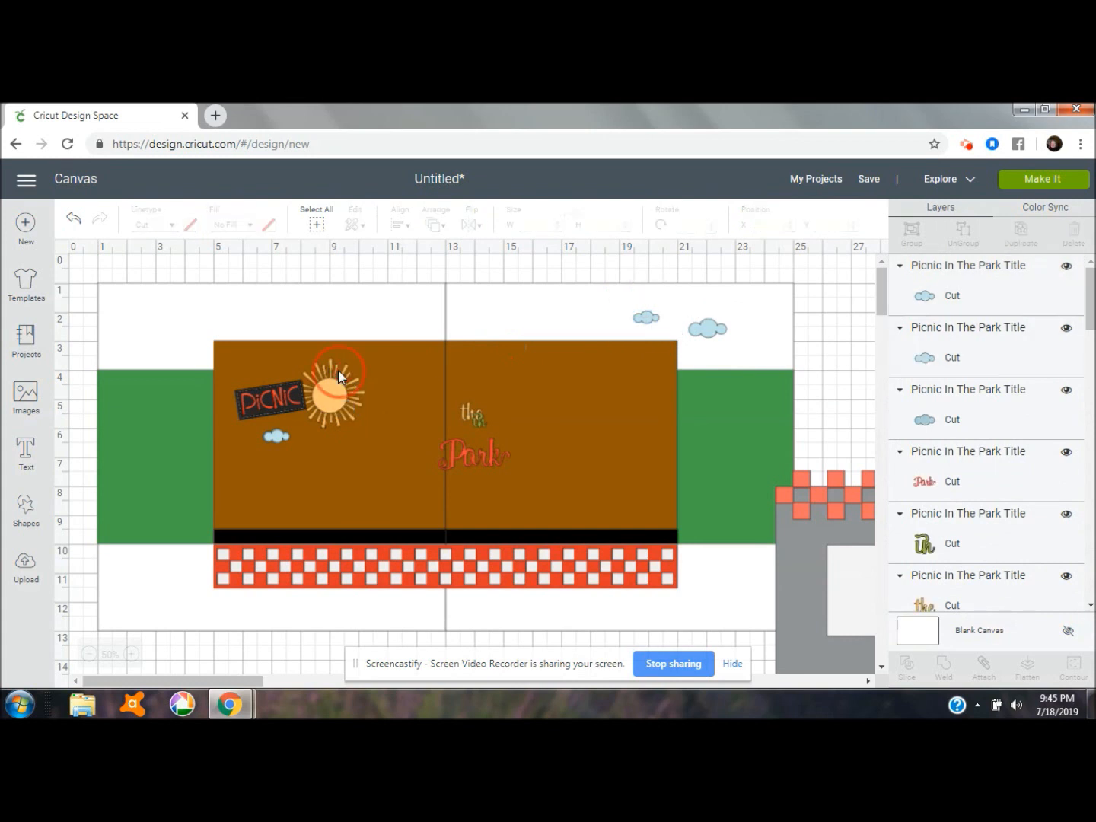
{"action": "left_click_drag", "start_coordinate": [272, 435], "coordinate": [563, 309]}
{"action": "left_click", "coordinate": [276, 436]}
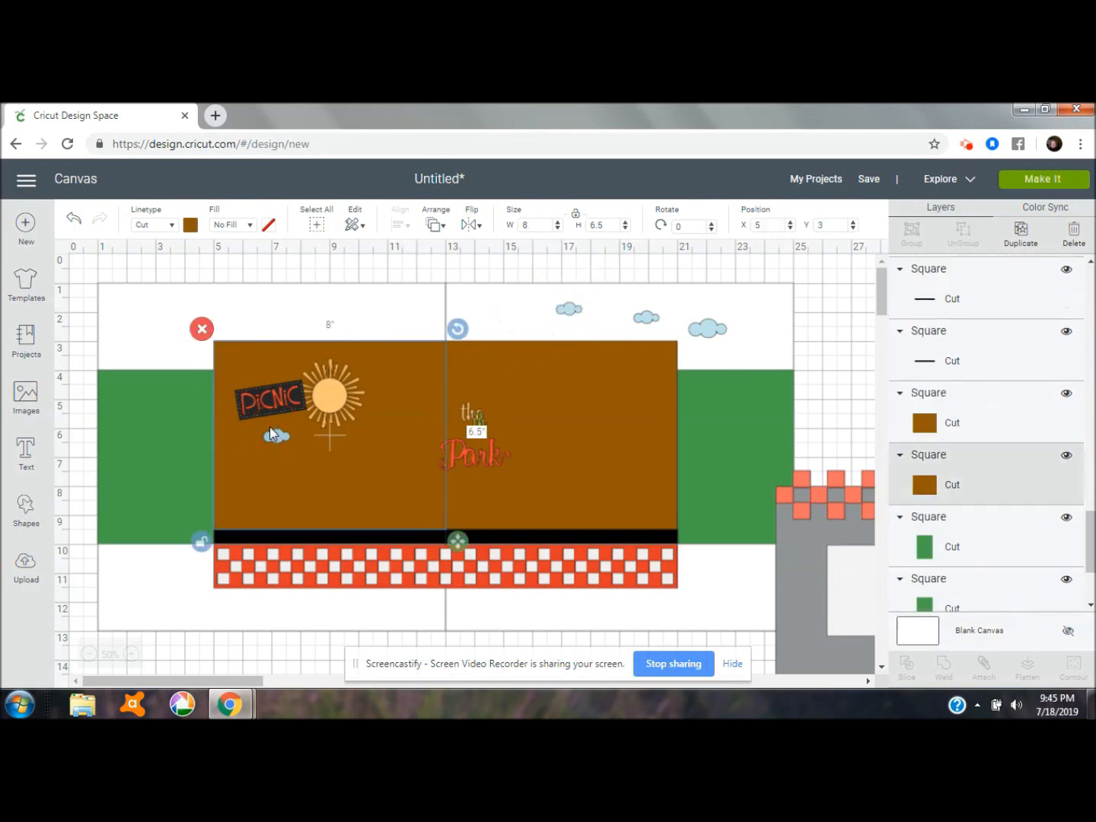
{"action": "left_click", "coordinate": [276, 441]}
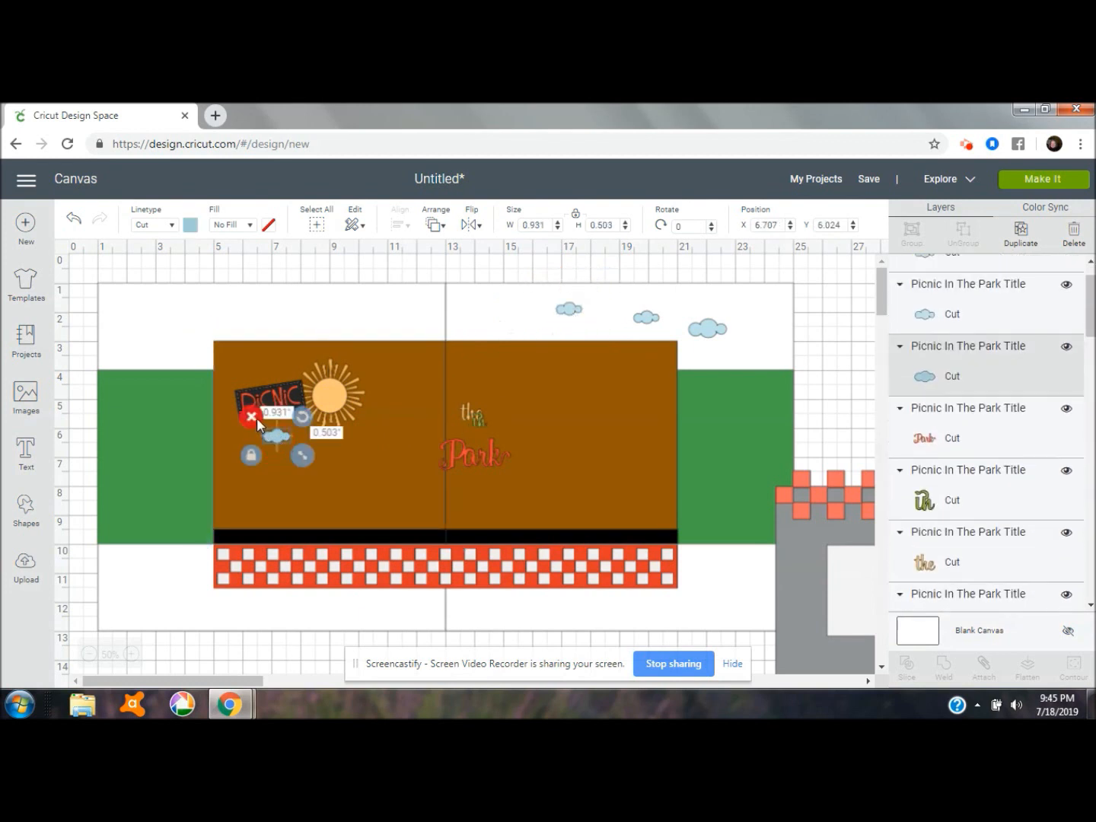
{"action": "left_click", "coordinate": [256, 418]}
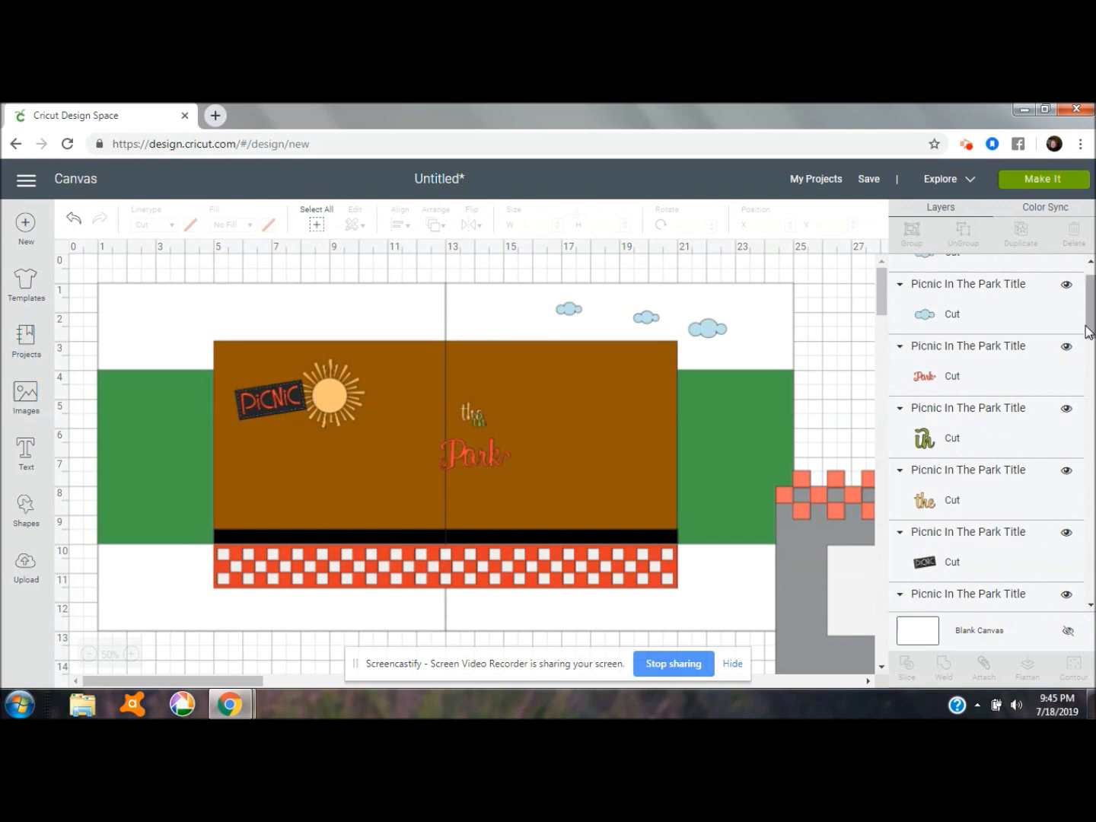
Group the Picnic sign's black, red and white layers and move the sign to the first brown rectangle's upper-left corner, about X 5, Y 3.2
{"action": "scroll", "coordinate": [1080, 319], "scroll_direction": "down", "scroll_amount": 3}
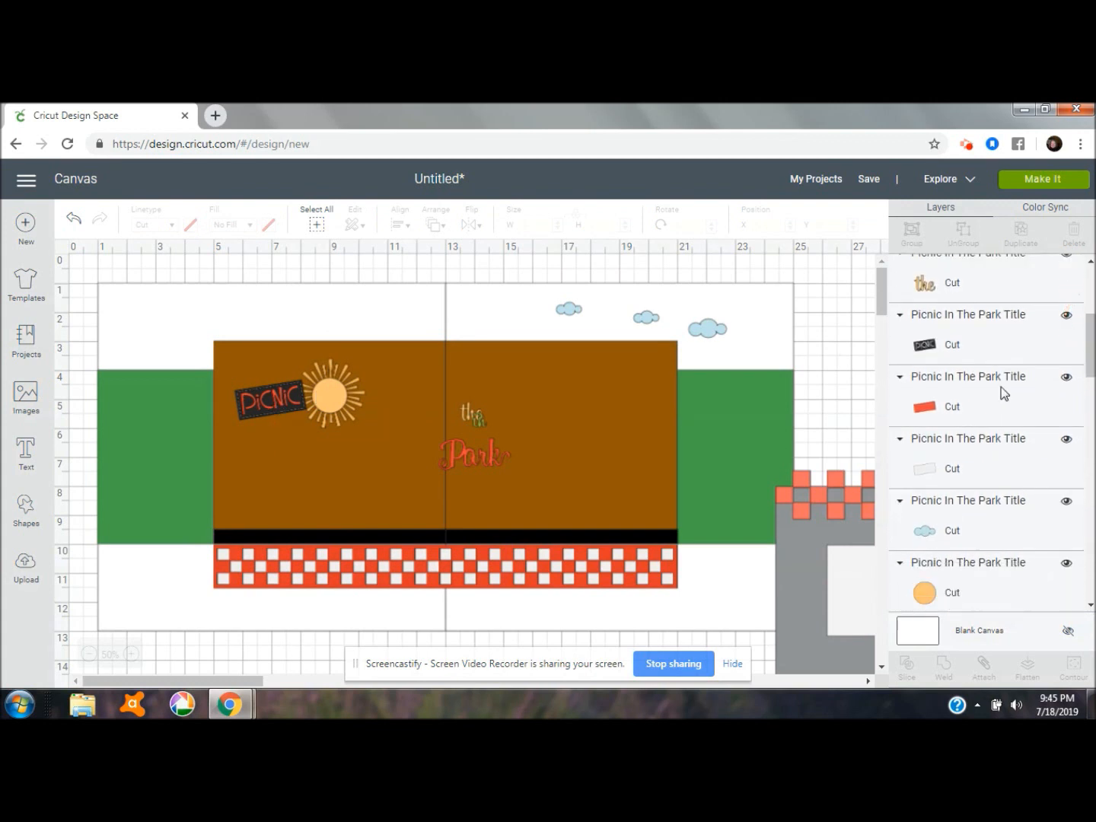
{"action": "left_click", "coordinate": [975, 351]}
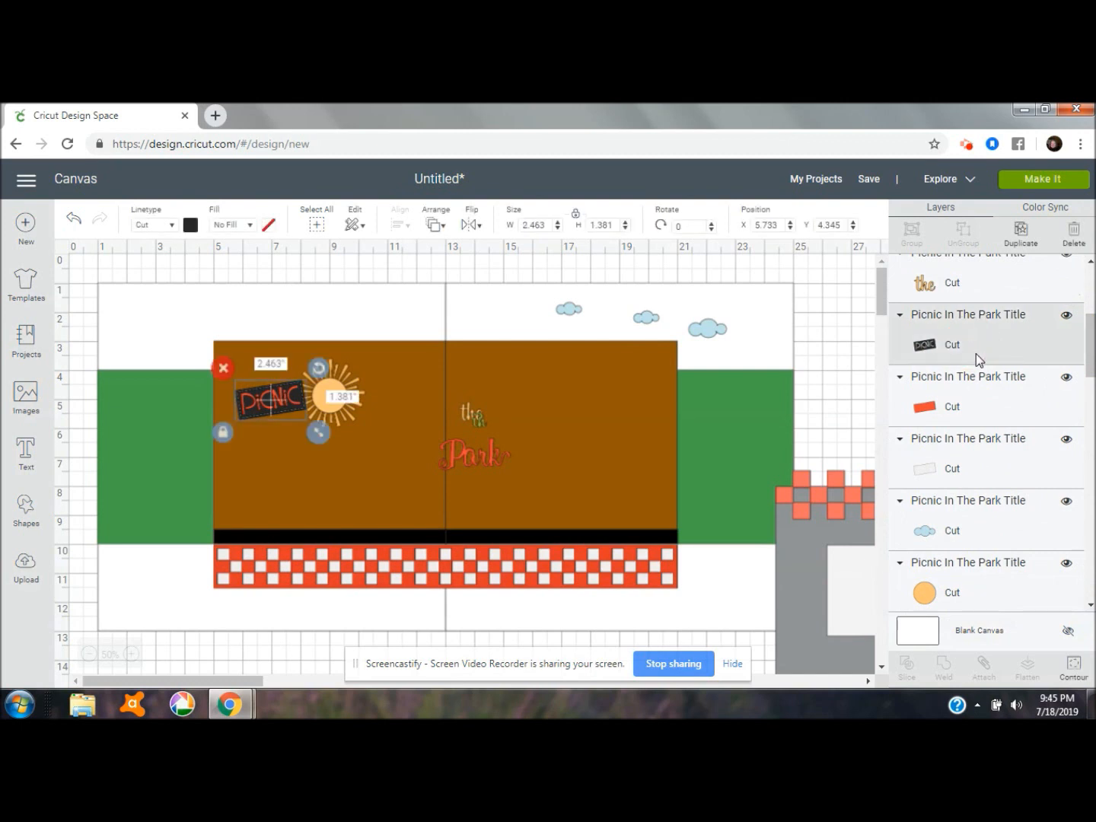
{"action": "left_click", "coordinate": [997, 408], "text": "shift"}
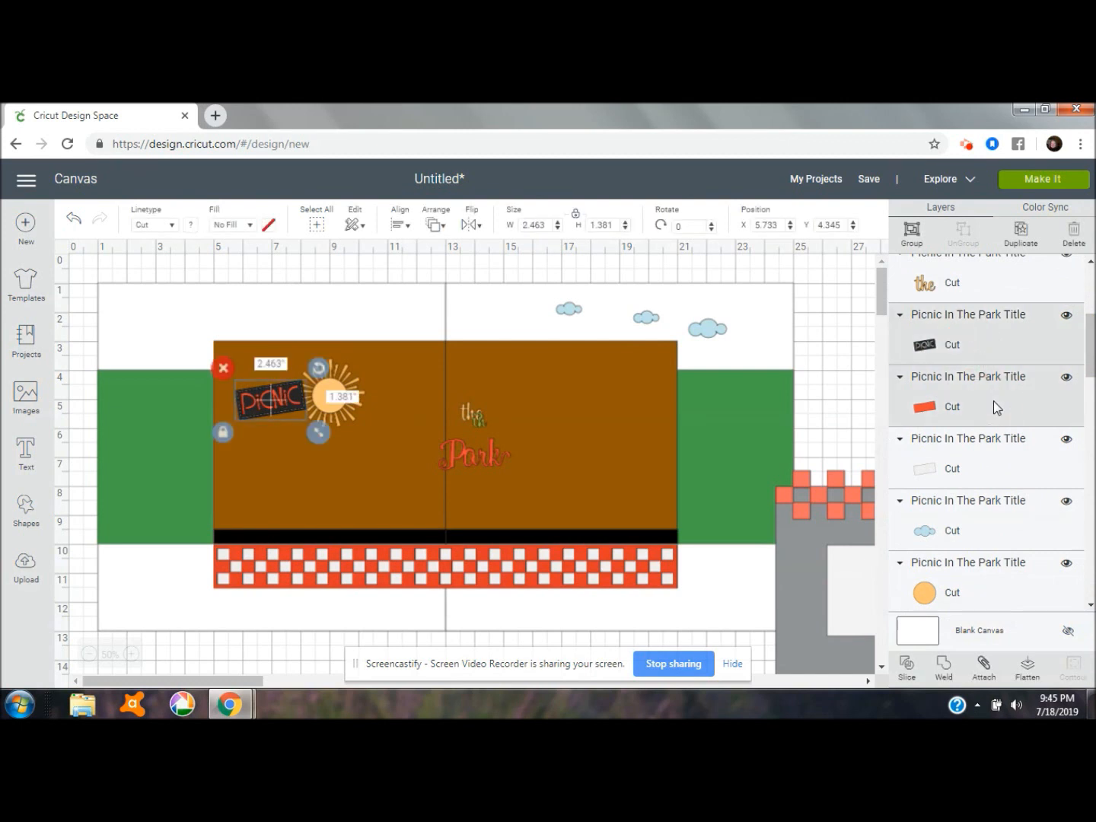
{"action": "left_click", "coordinate": [1005, 457], "text": "shift"}
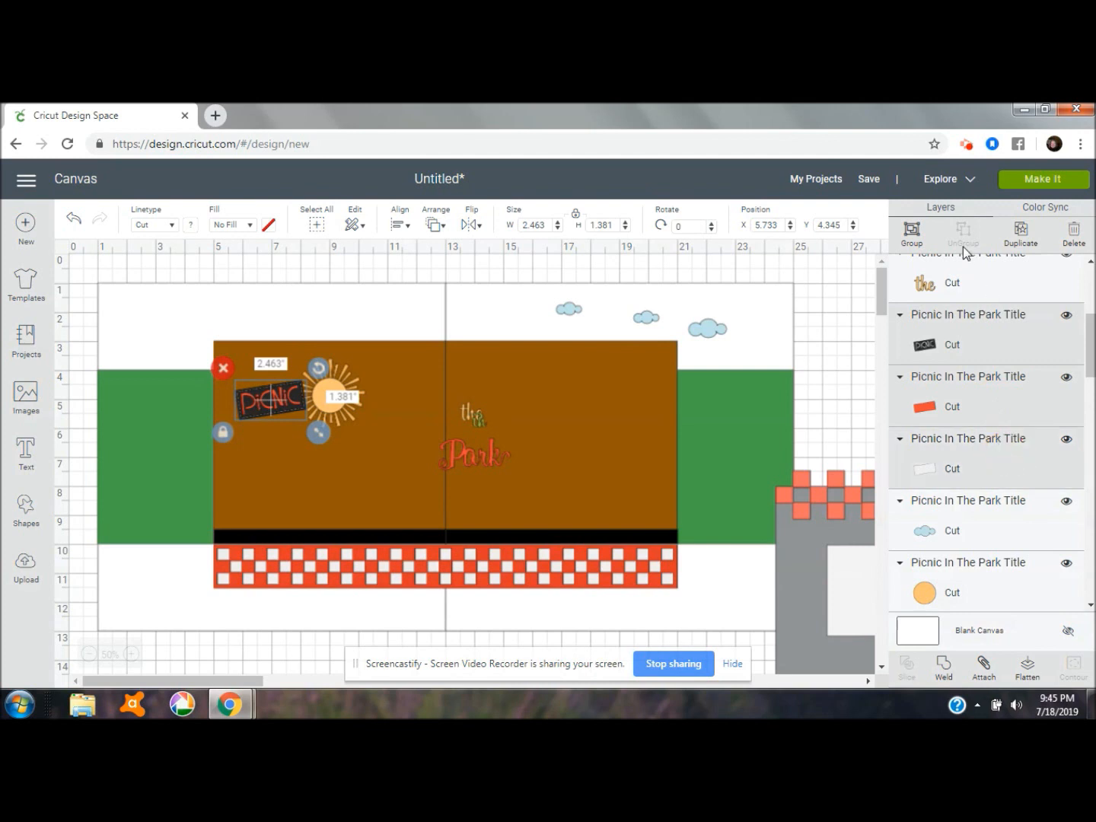
{"action": "left_click", "coordinate": [911, 232]}
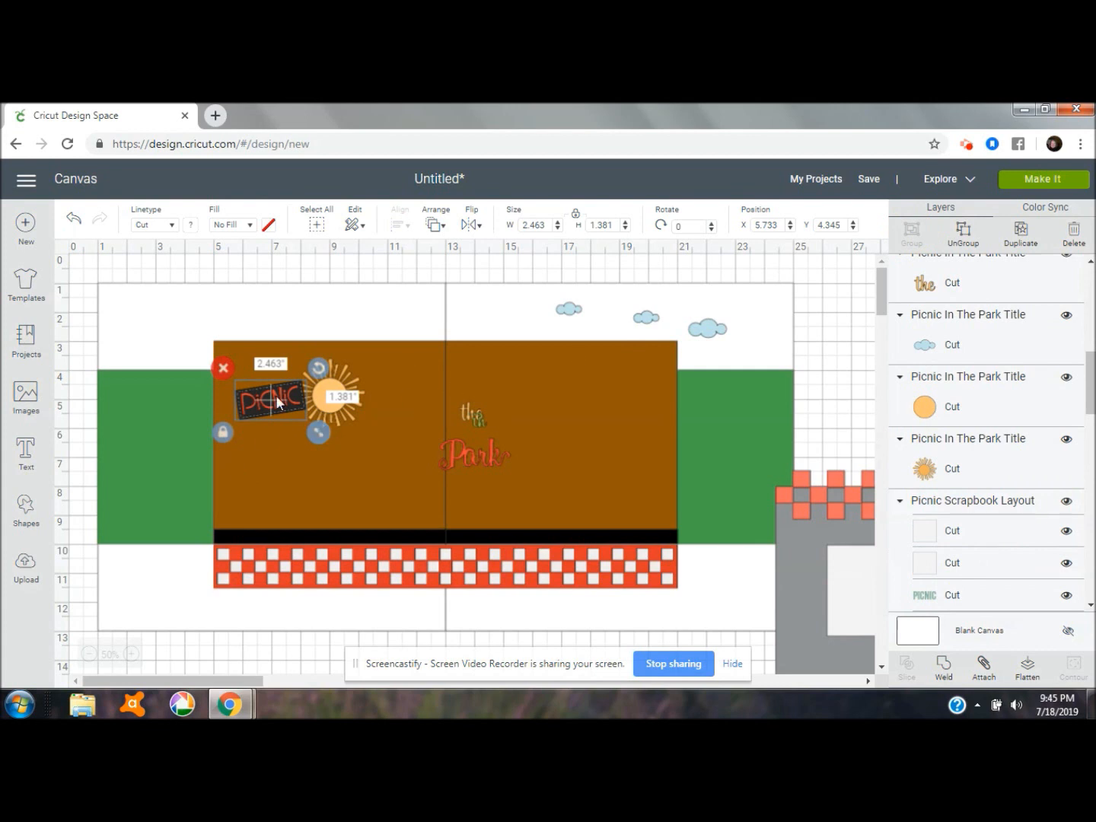
{"action": "left_click_drag", "start_coordinate": [276, 395], "coordinate": [254, 359]}
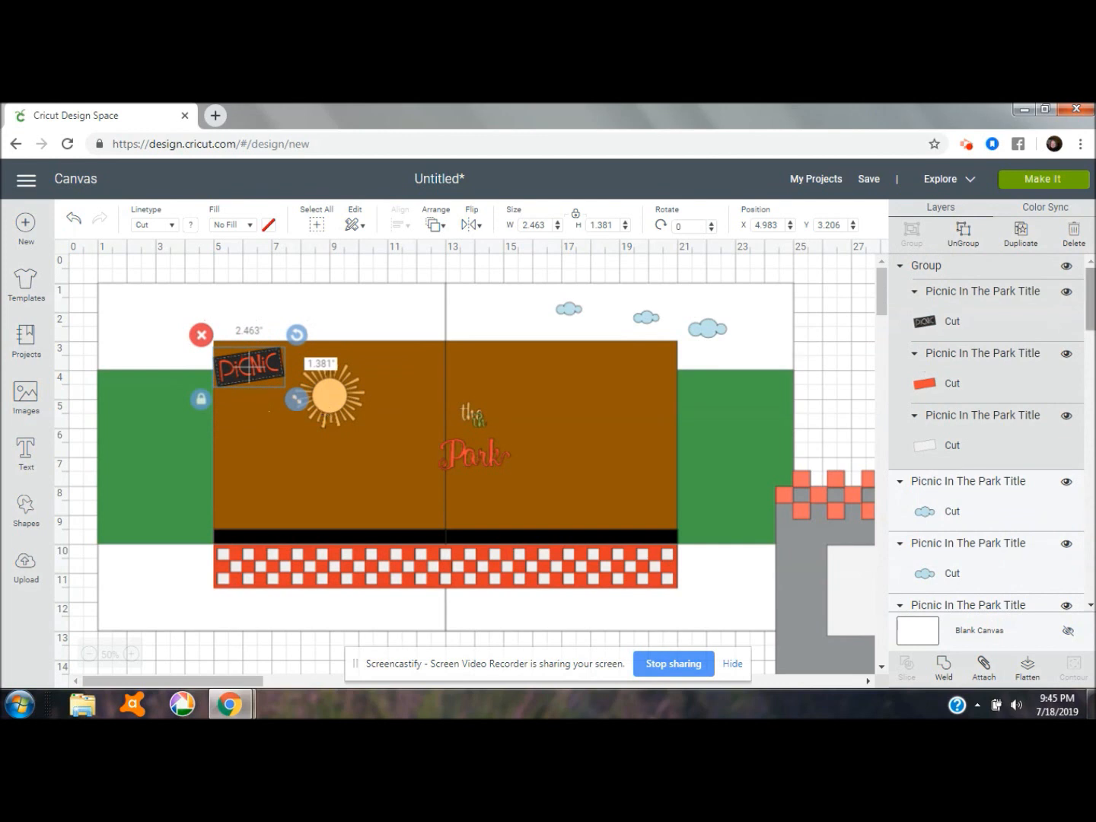
Group the sun's orange circle with its rays
{"action": "left_click_drag", "start_coordinate": [1090, 298], "coordinate": [1090, 330]}
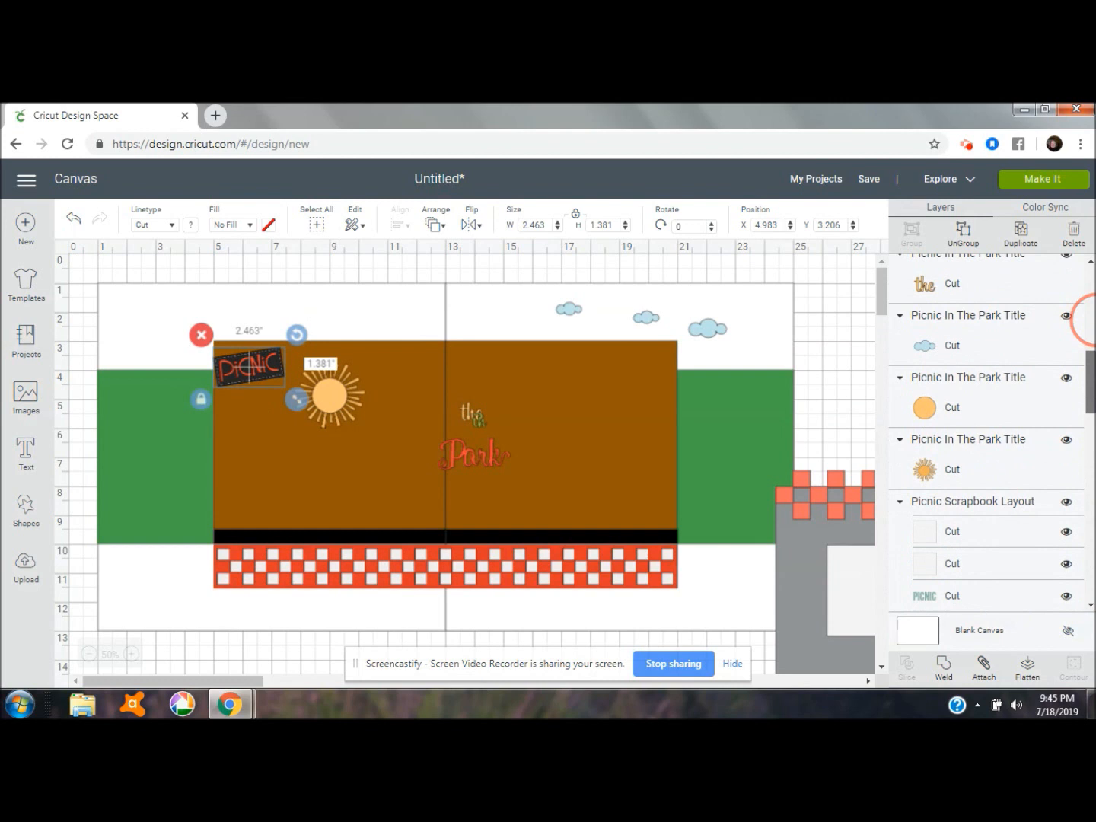
{"action": "left_click", "coordinate": [992, 384]}
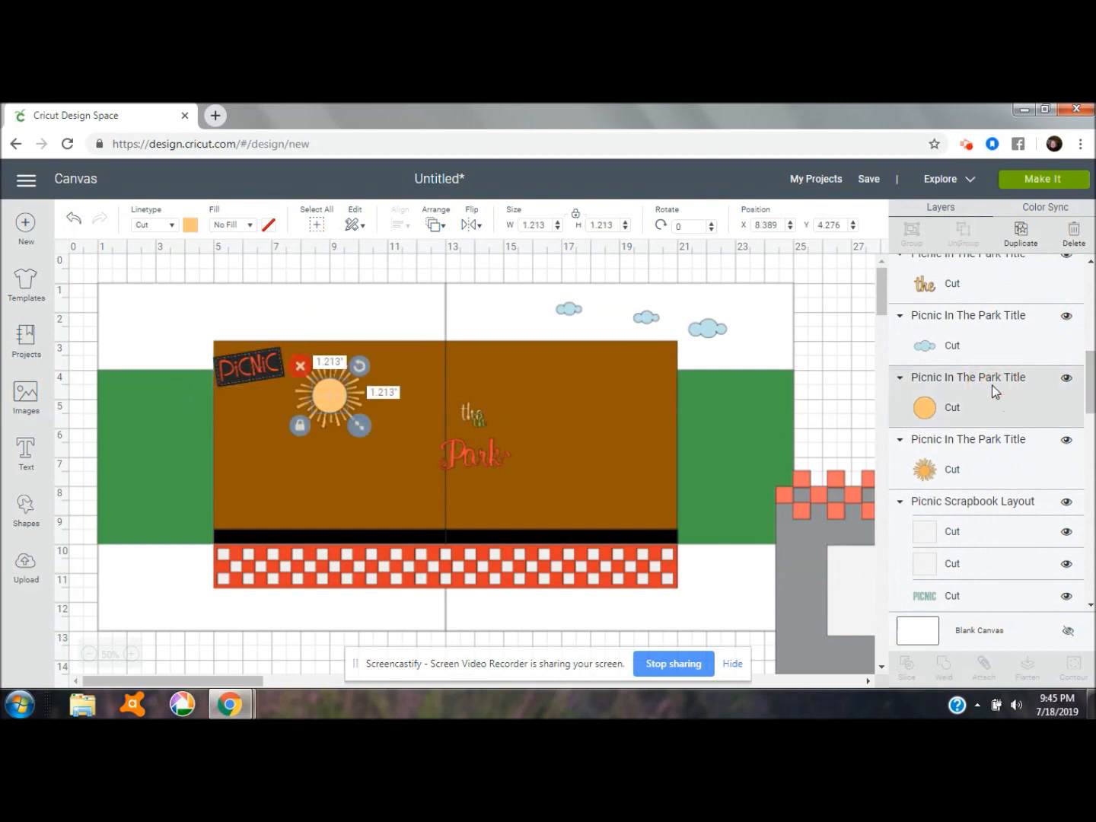
{"action": "left_click", "coordinate": [990, 453], "text": "shift"}
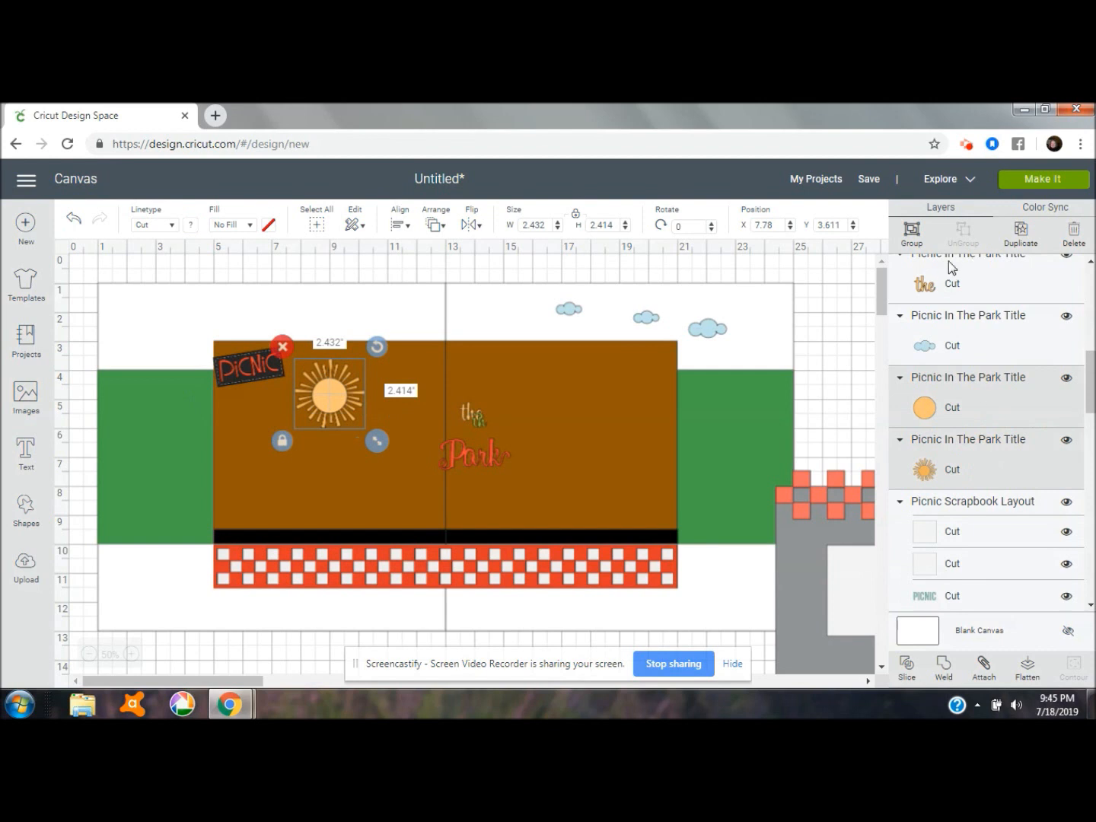
{"action": "left_click", "coordinate": [911, 230]}
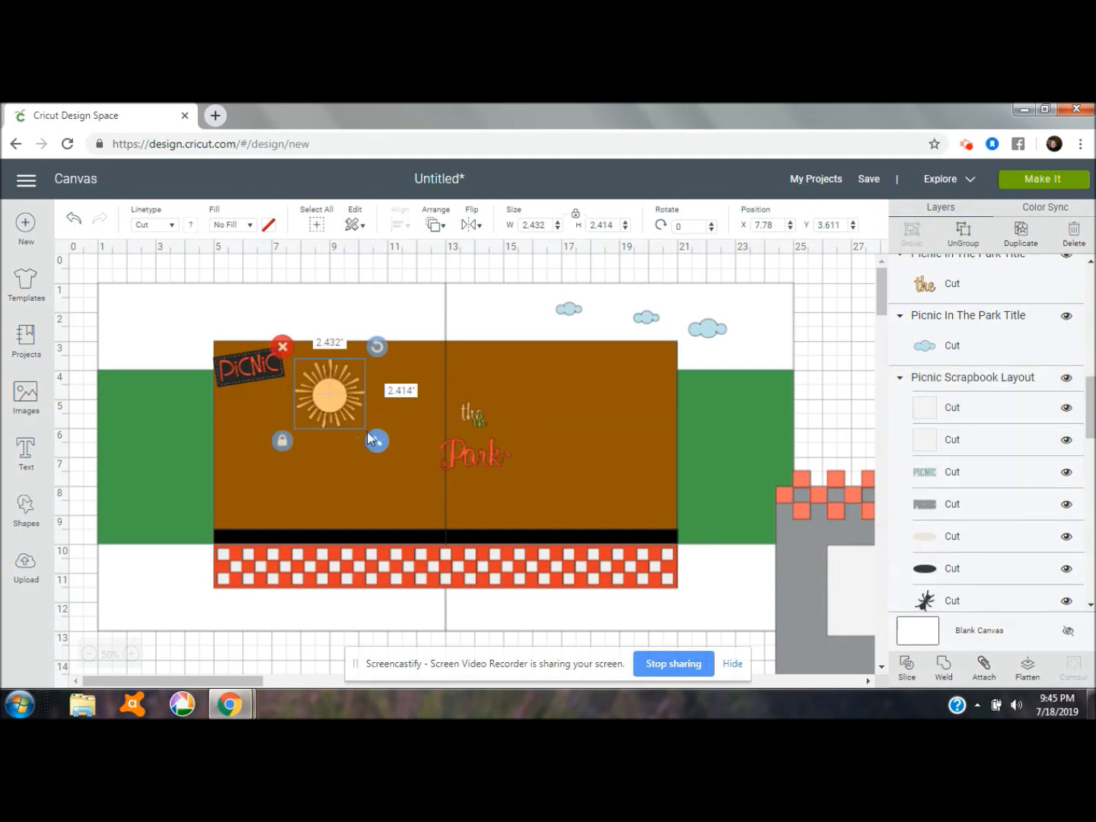
Enlarge the sun to about 3.7 inches wide over the second brown rectangle's outer upper corner, about X 19.3, Y 1.1, behind the clouds
{"action": "left_click_drag", "start_coordinate": [325, 394], "coordinate": [681, 350]}
{"action": "left_click_drag", "start_coordinate": [720, 392], "coordinate": [757, 427]}
{"action": "left_click_drag", "start_coordinate": [688, 379], "coordinate": [680, 349]}
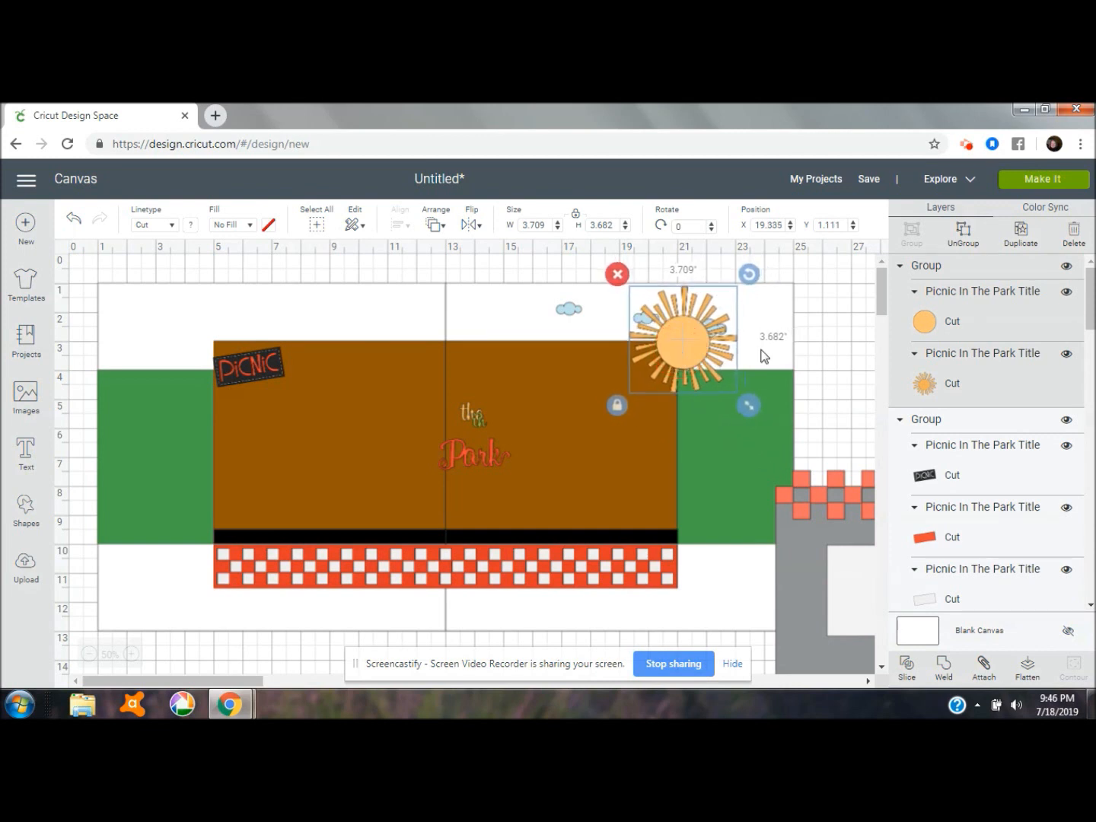
{"action": "left_click", "coordinate": [639, 318]}
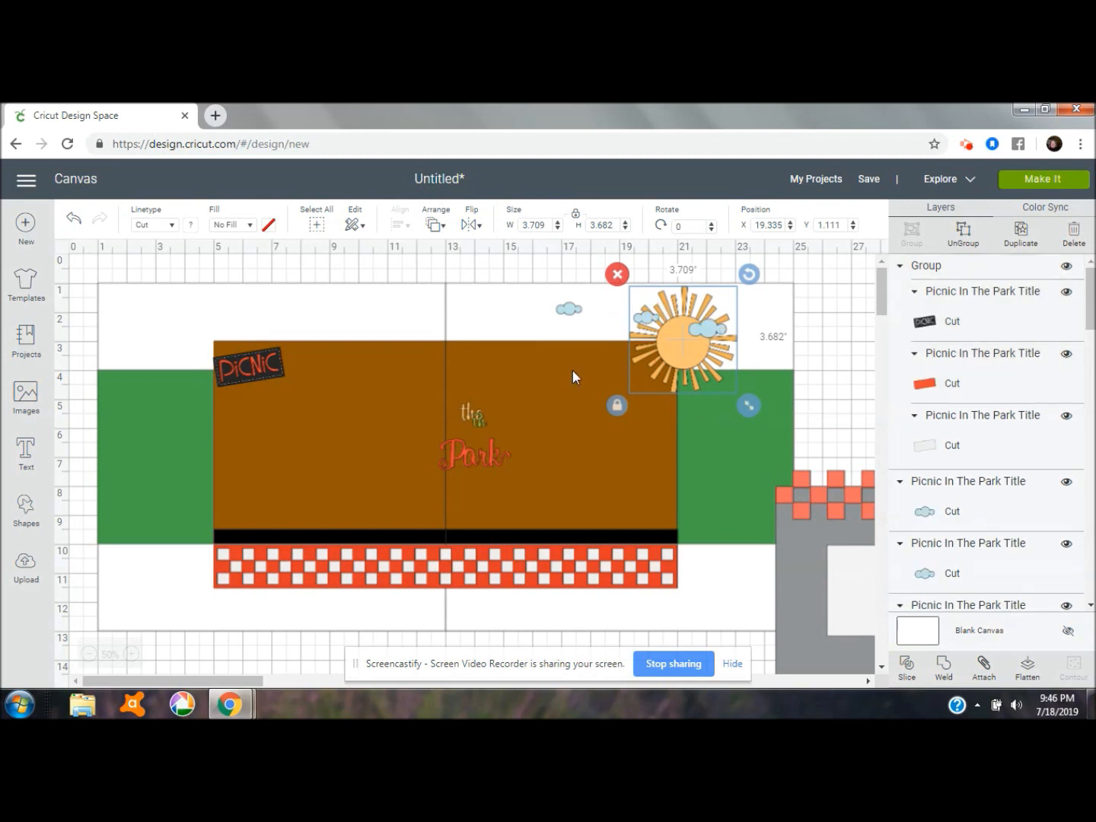
Bring the second brown rectangle to the front so it overlaps the sun
{"action": "left_click", "coordinate": [571, 370]}
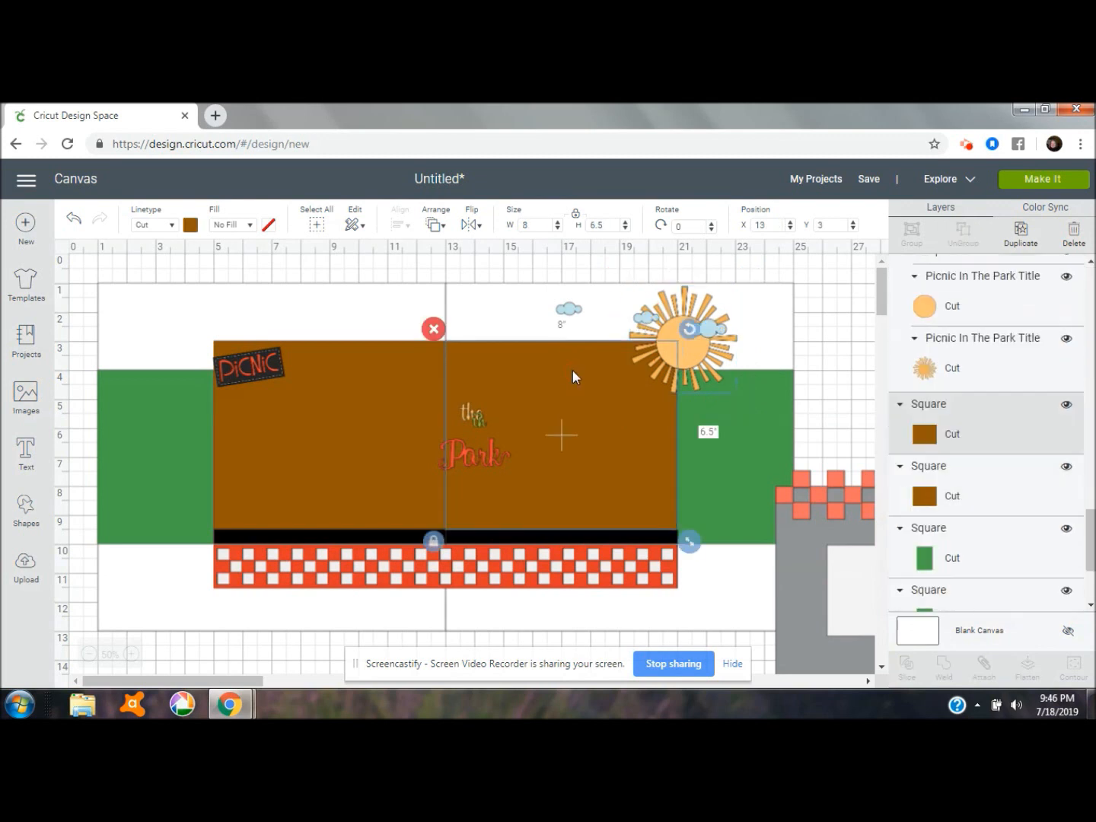
{"action": "left_click", "coordinate": [431, 225]}
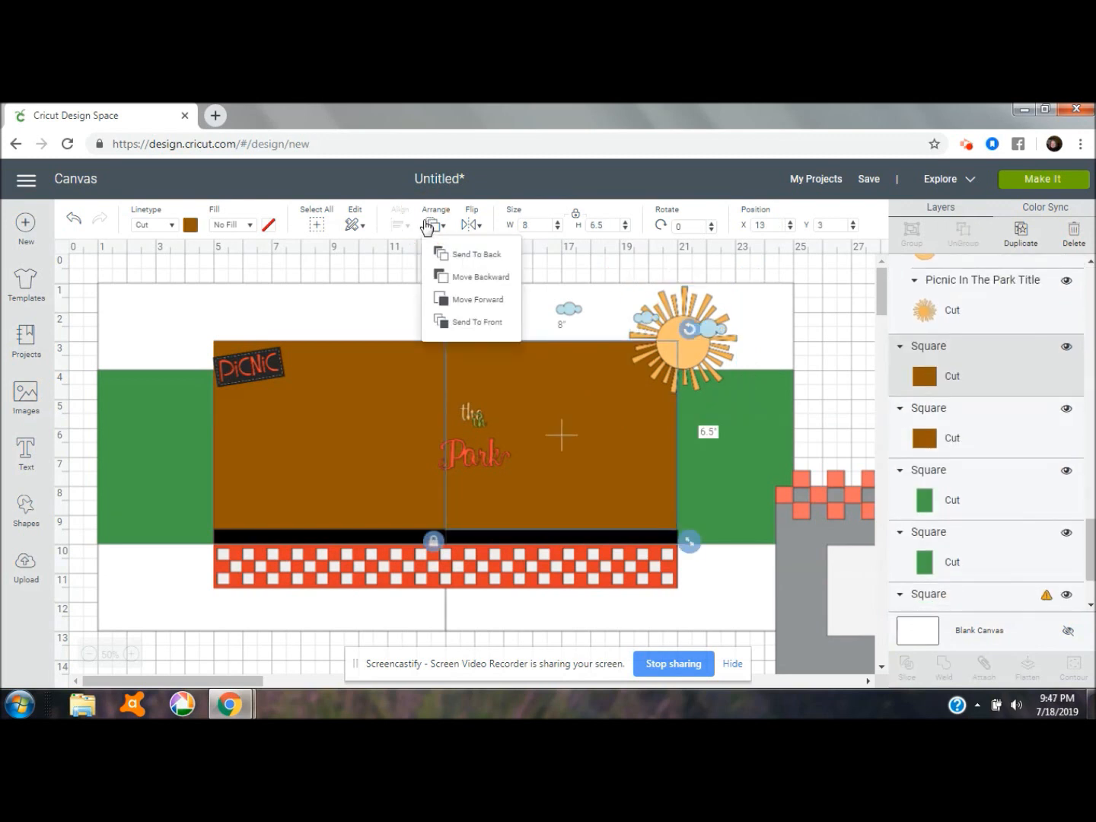
{"action": "left_click", "coordinate": [480, 323]}
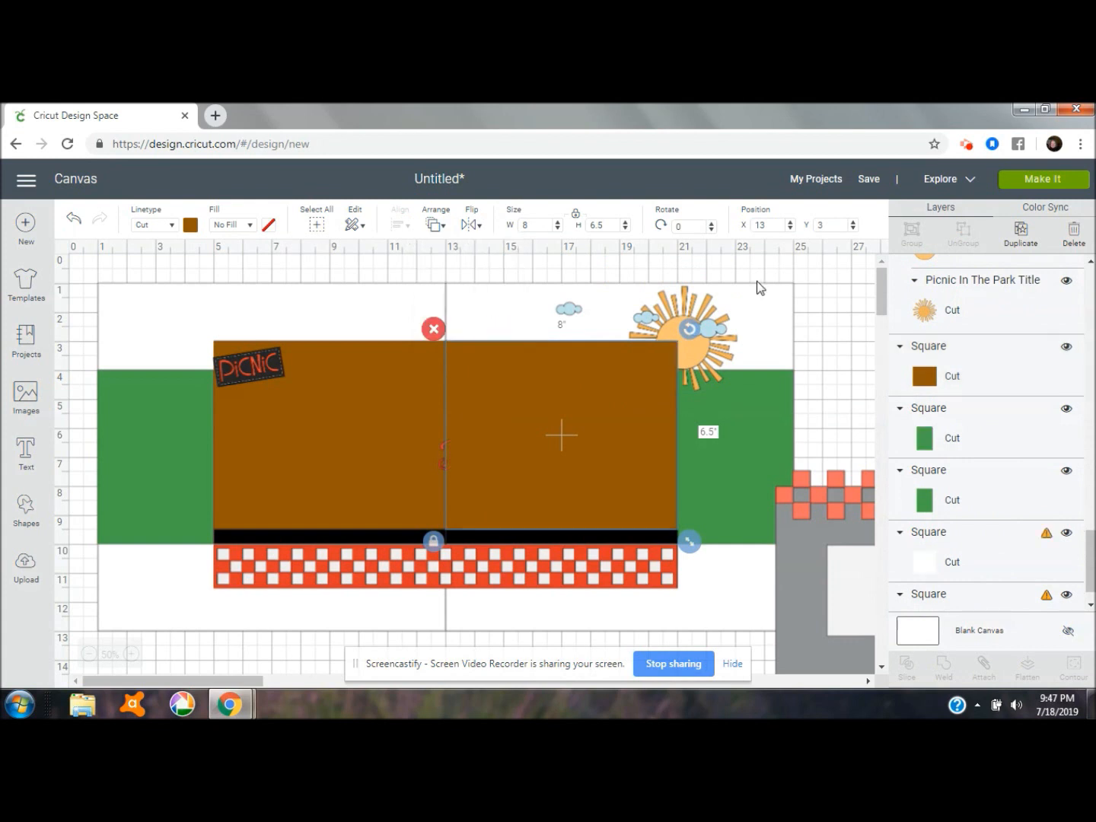
Enlarge the largest cloud beside the sun, and resize a small cloud to about 1.3 inches wide, placed at about X 23.3, Y 2.2
{"action": "left_click", "coordinate": [707, 335]}
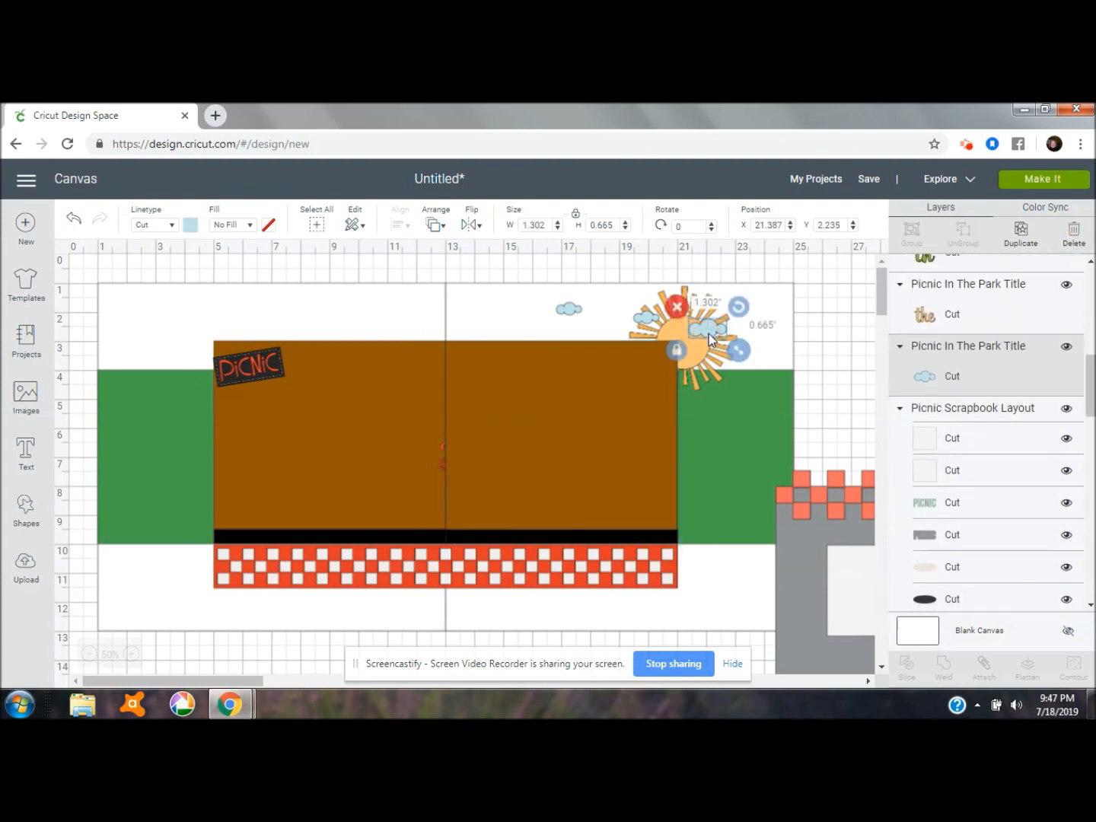
{"action": "left_click_drag", "start_coordinate": [736, 355], "coordinate": [742, 325]}
{"action": "left_click", "coordinate": [567, 313]}
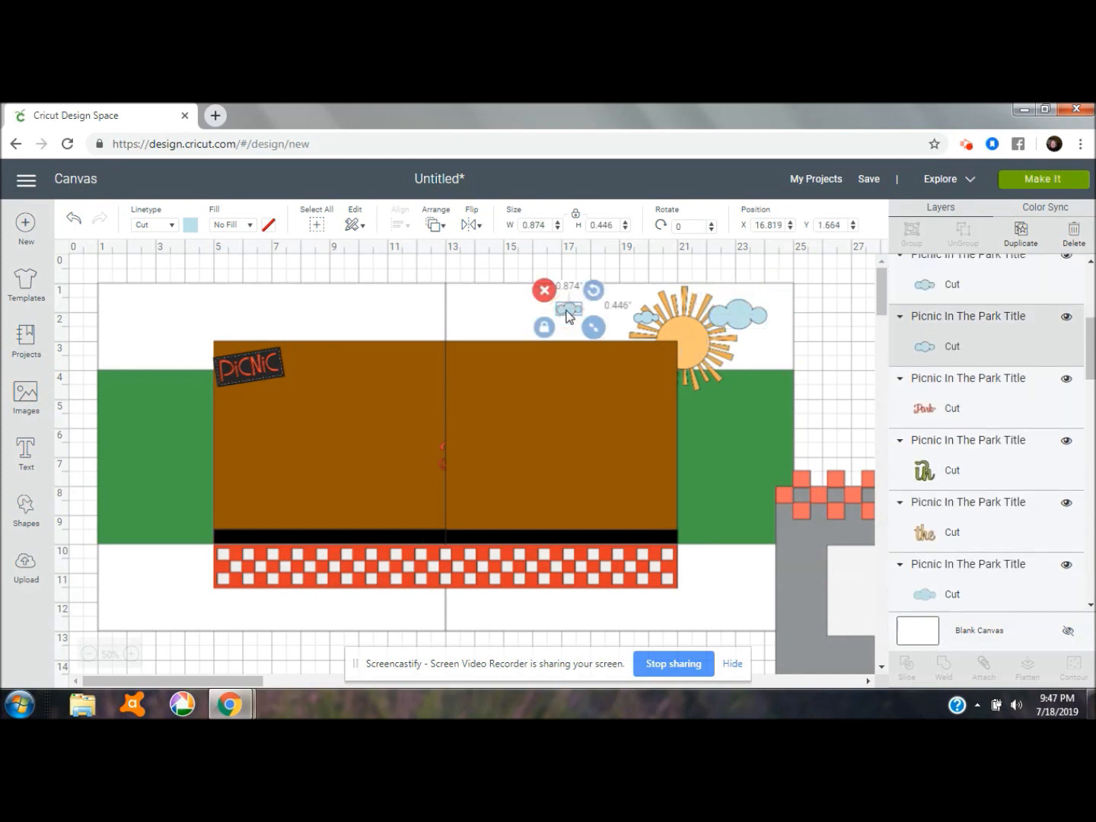
{"action": "left_click_drag", "start_coordinate": [592, 330], "coordinate": [753, 331]}
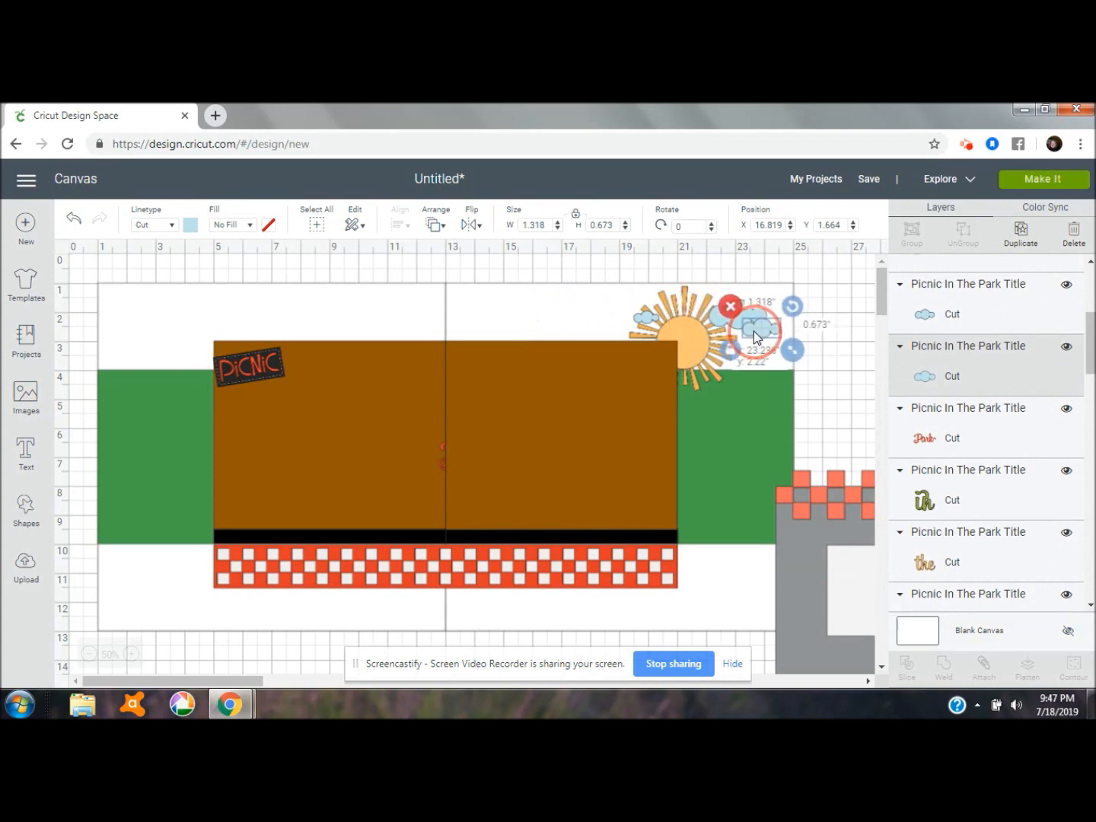
Enlarge the remaining small cloud to about 1.35 inches wide, place it at about X 18.2, Y 2.5, and bring it to the front
{"action": "left_click", "coordinate": [653, 320]}
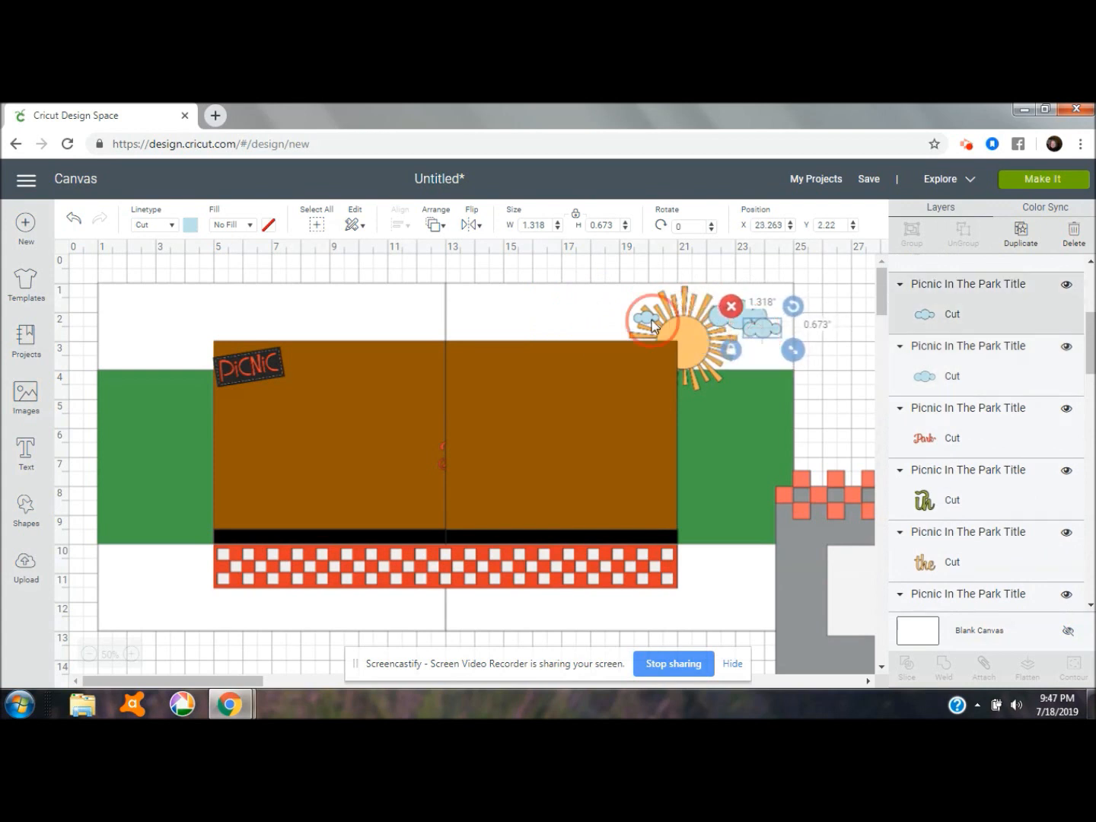
{"action": "left_click_drag", "start_coordinate": [673, 340], "coordinate": [620, 344]}
{"action": "left_click", "coordinate": [438, 226]}
{"action": "left_click", "coordinate": [467, 328]}
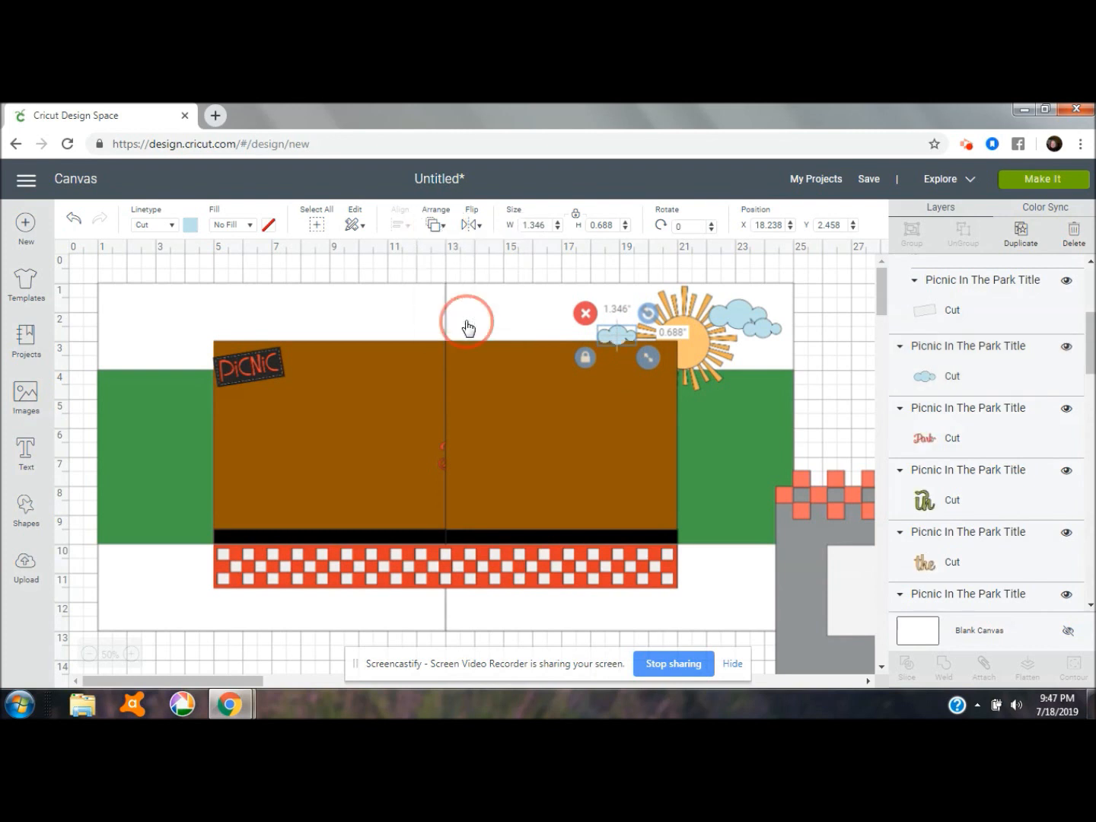
{"action": "left_click", "coordinate": [843, 331]}
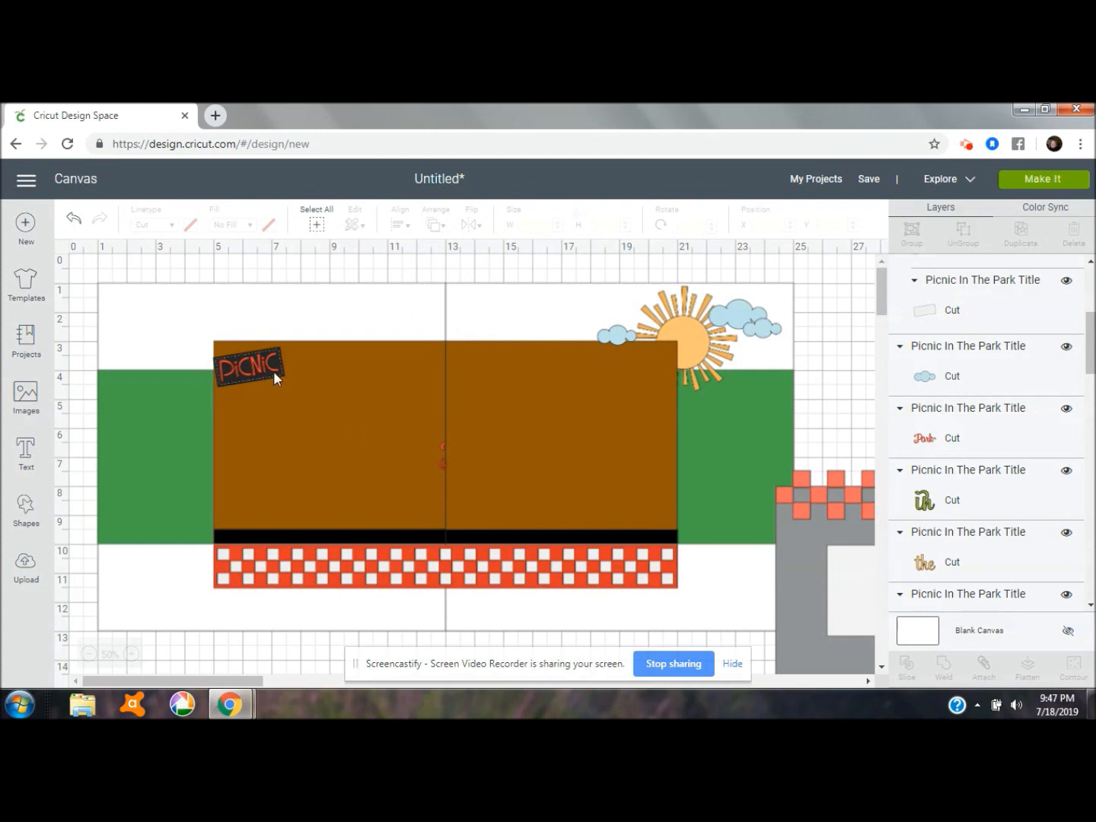
Bring the title words "Park" and "in" to the front so they lie over the brown rectangles
{"action": "left_click", "coordinate": [1015, 433]}
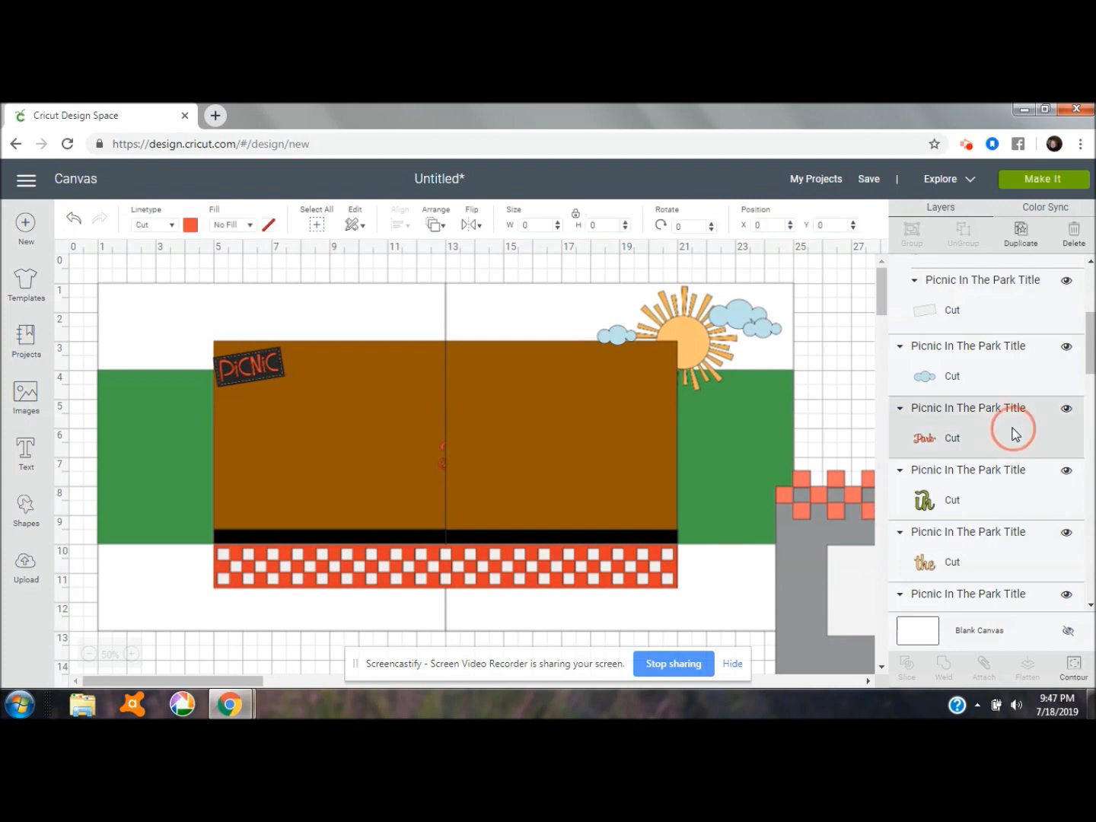
{"action": "left_click", "coordinate": [441, 226]}
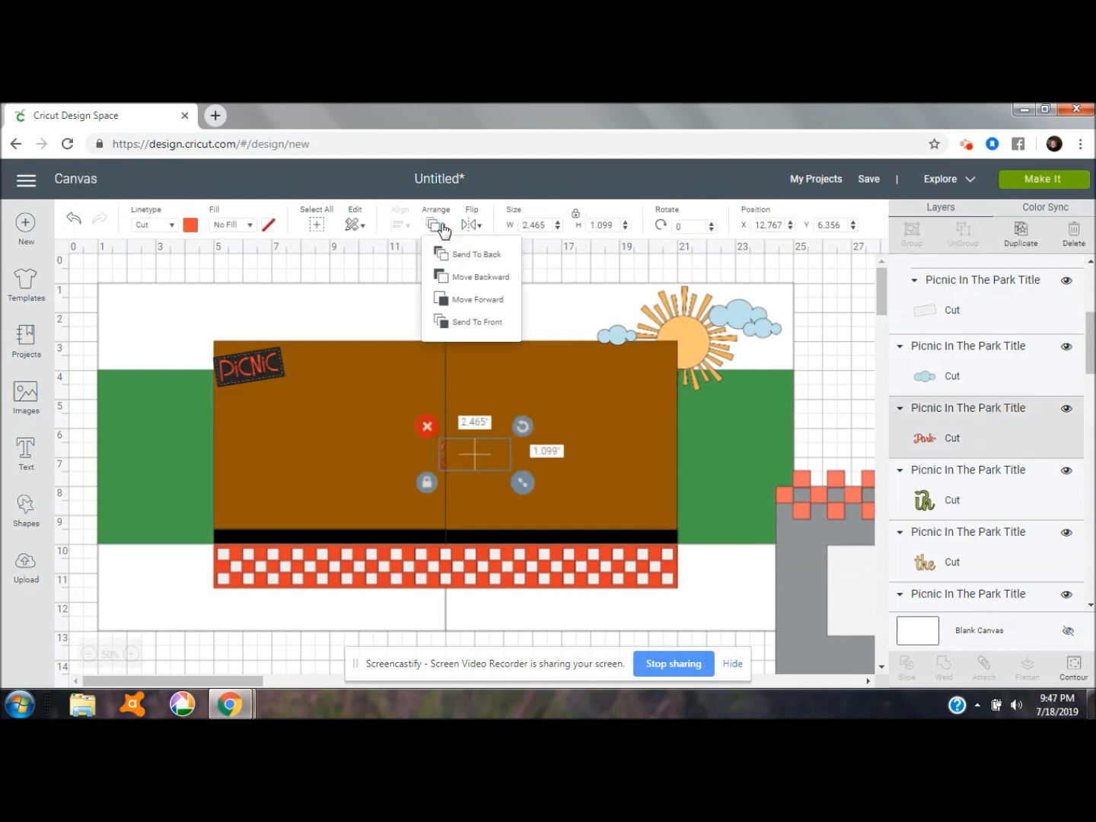
{"action": "left_click", "coordinate": [482, 324]}
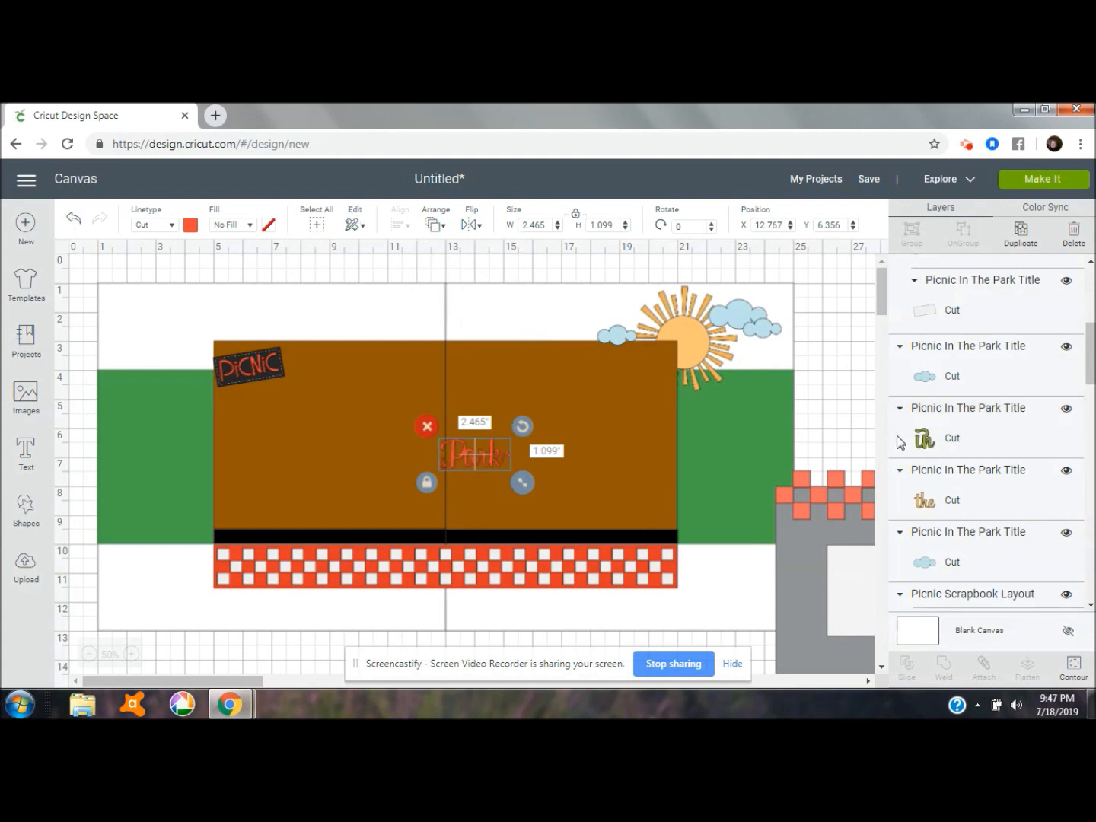
{"action": "left_click", "coordinate": [1015, 423]}
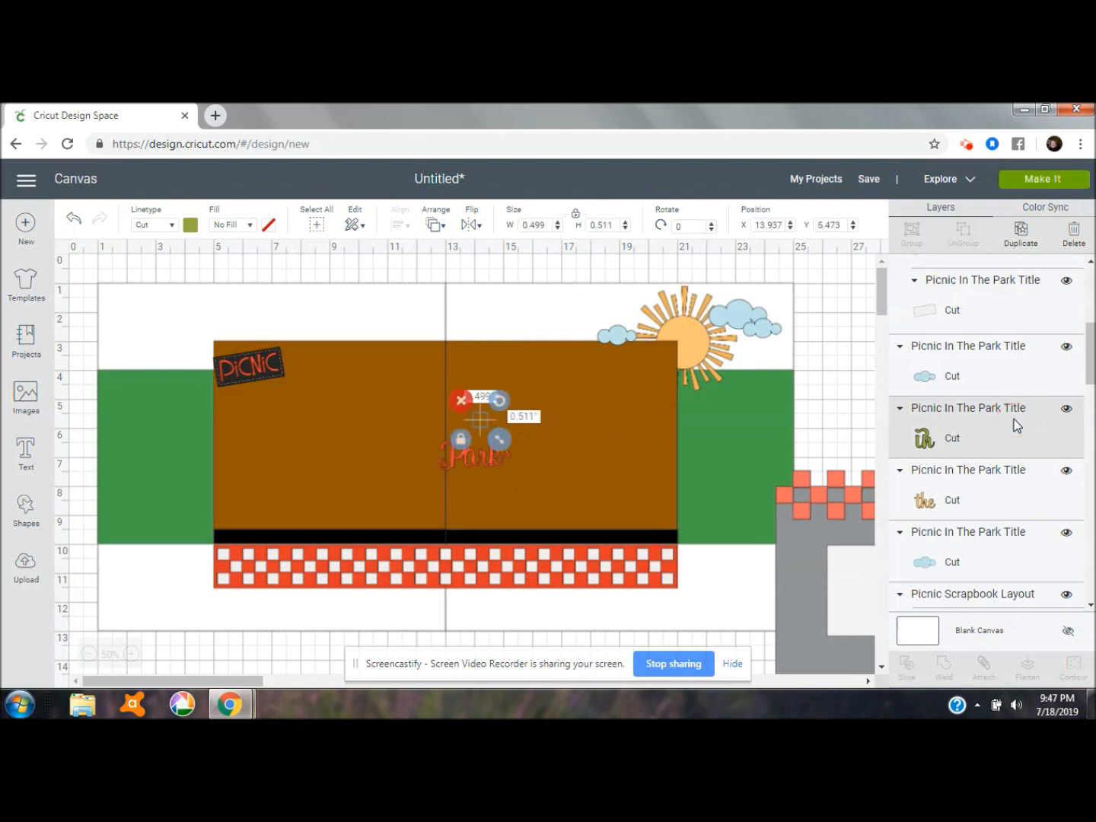
{"action": "left_click", "coordinate": [435, 223]}
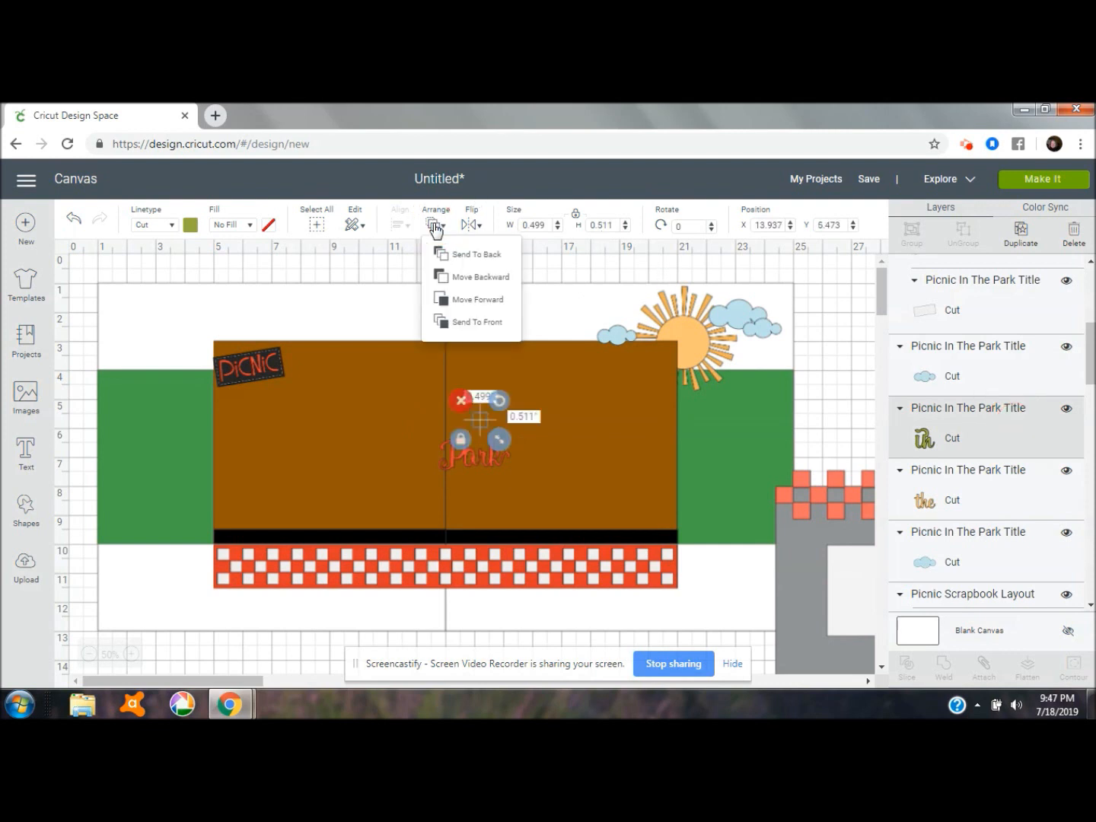
{"action": "left_click", "coordinate": [469, 320]}
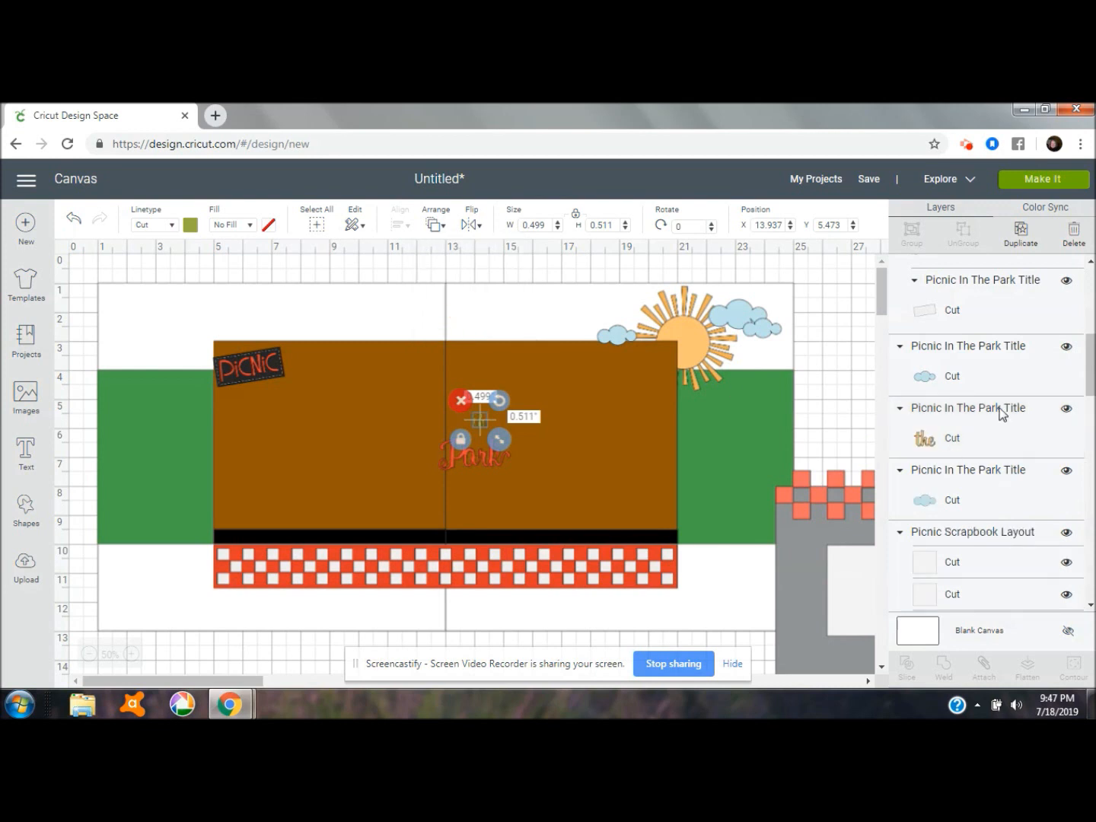
Bring the title word "the" to the front, over the brown rectangles
{"action": "left_click_drag", "start_coordinate": [1092, 375], "coordinate": [1091, 305]}
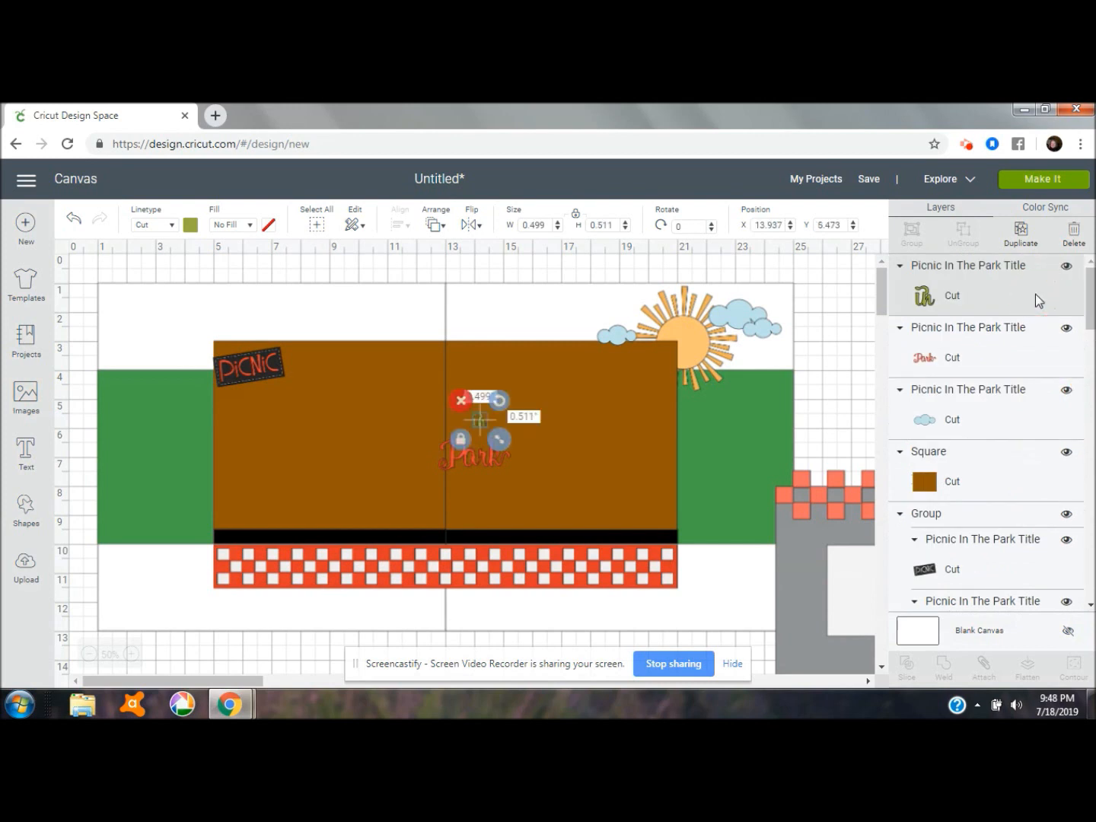
{"action": "left_click_drag", "start_coordinate": [1090, 297], "coordinate": [1091, 372]}
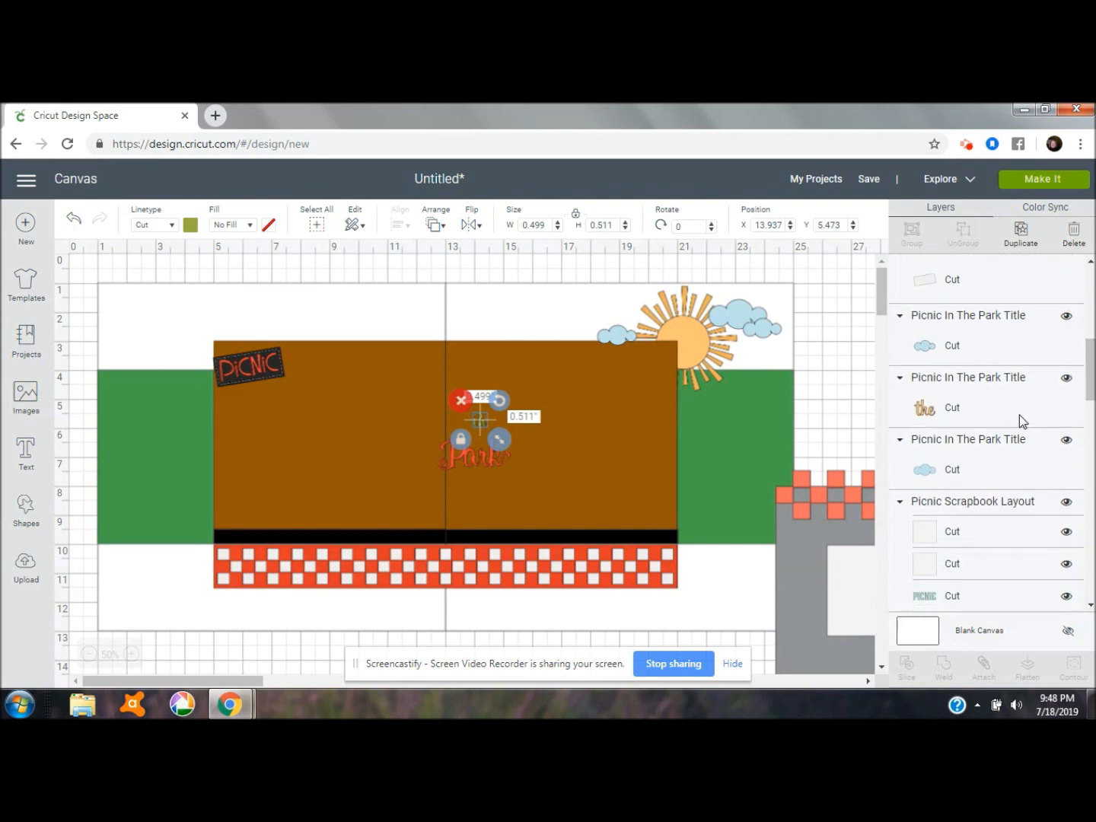
{"action": "left_click", "coordinate": [1010, 391]}
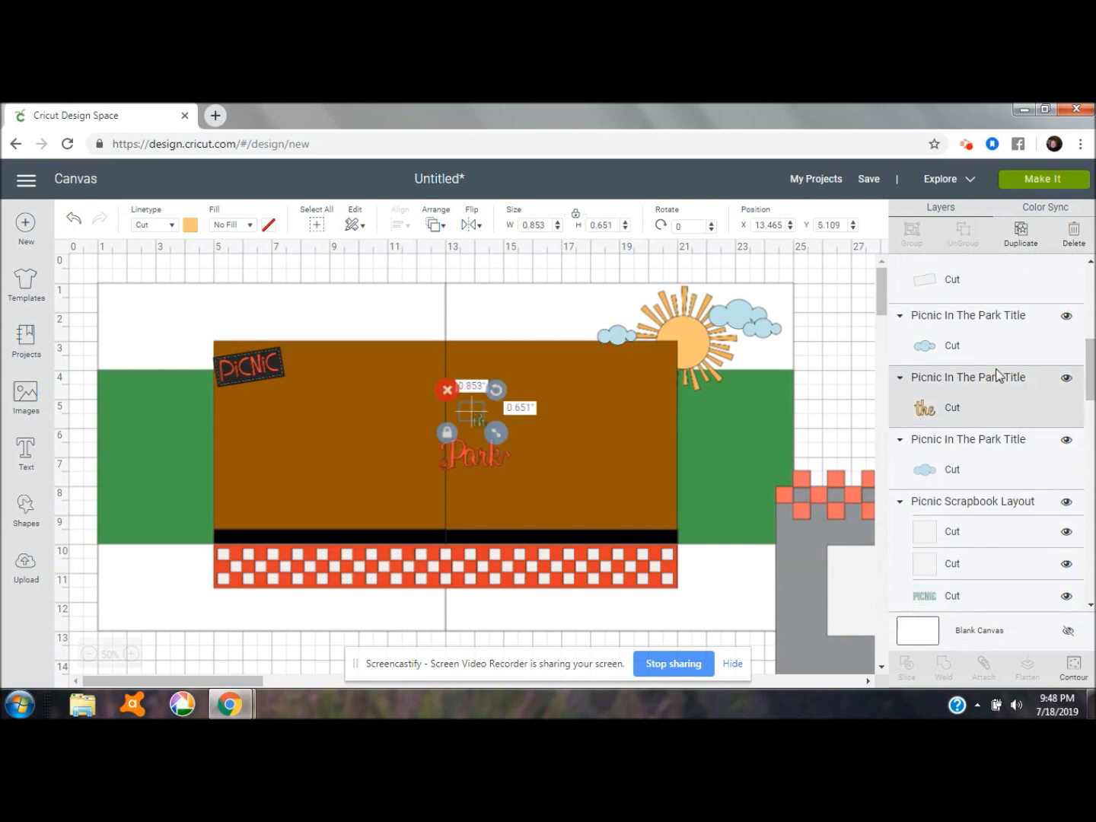
{"action": "left_click", "coordinate": [436, 225]}
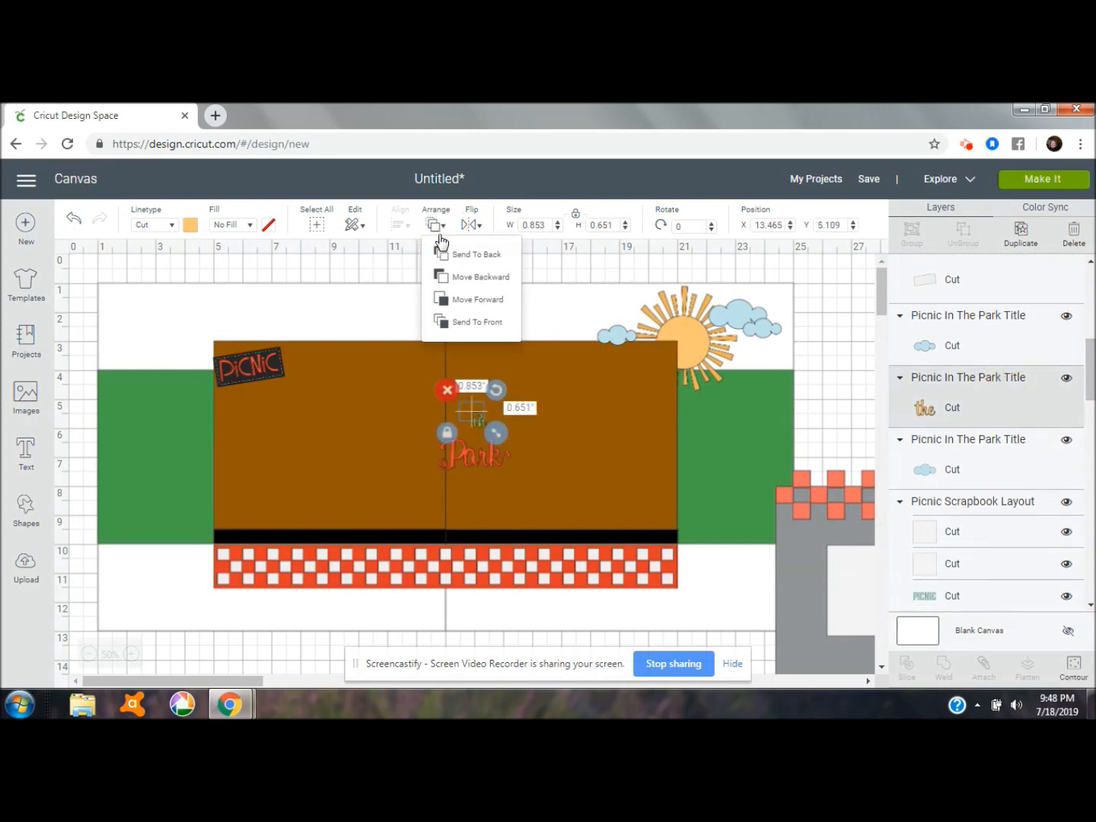
{"action": "left_click", "coordinate": [474, 322]}
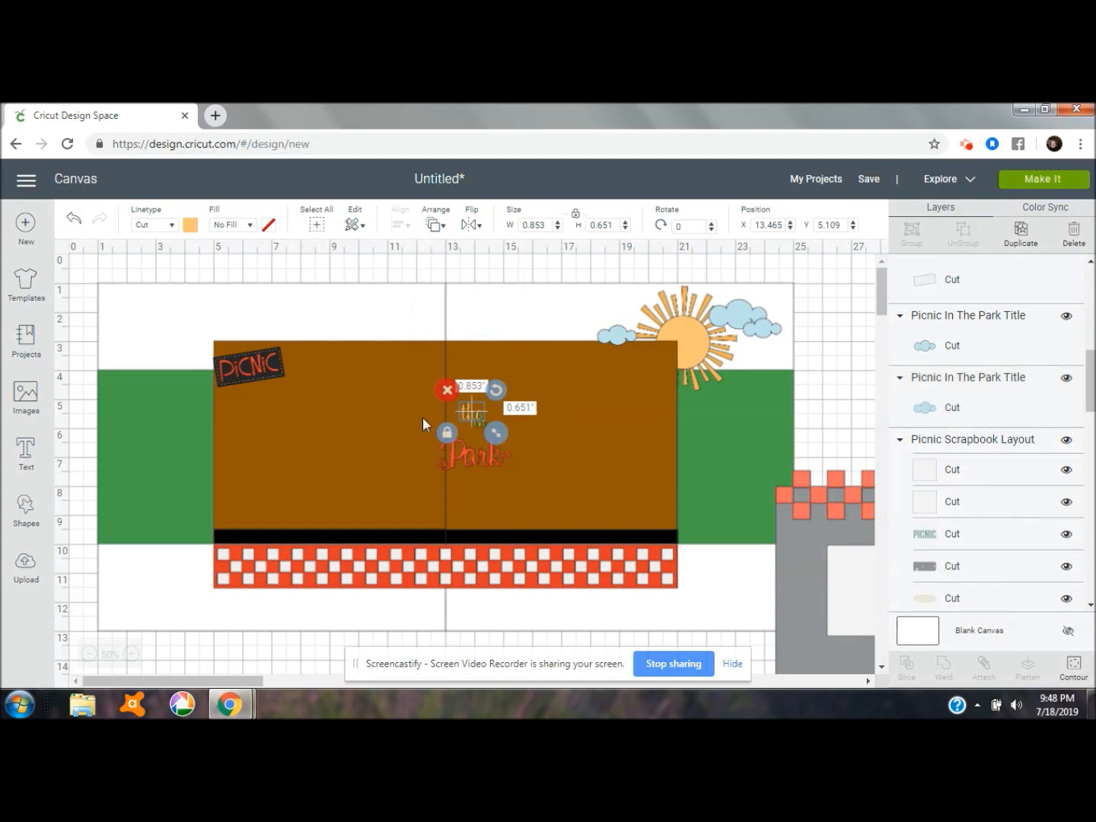
Enlarge the Picnic tag to about 4.3 inches wide and place it at about X 5.1, Y 3.1 in the first brown rectangle's corner
{"action": "left_click", "coordinate": [270, 365]}
{"action": "left_click_drag", "start_coordinate": [301, 397], "coordinate": [352, 428]}
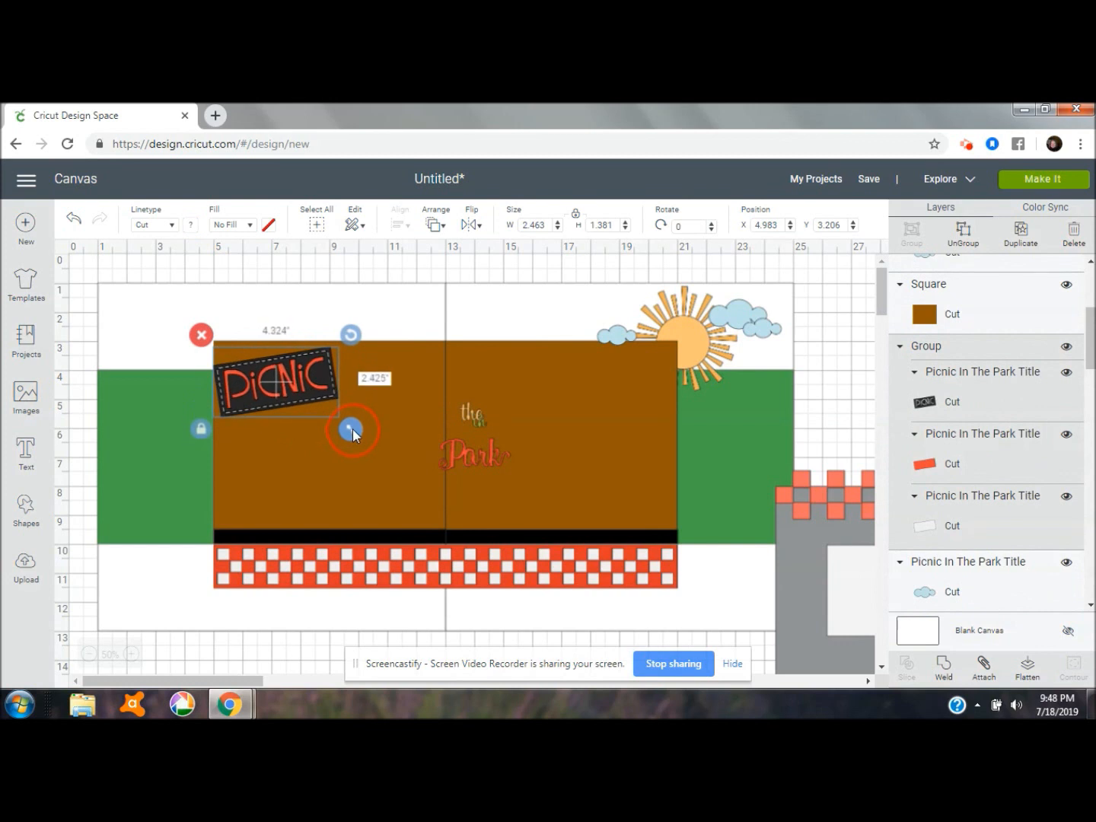
{"action": "mouse_move", "coordinate": [256, 398]}
{"action": "left_mouse_down"}
{"action": "mouse_move", "coordinate": [236, 382]}
{"action": "mouse_move", "coordinate": [257, 395]}
{"action": "left_mouse_up"}
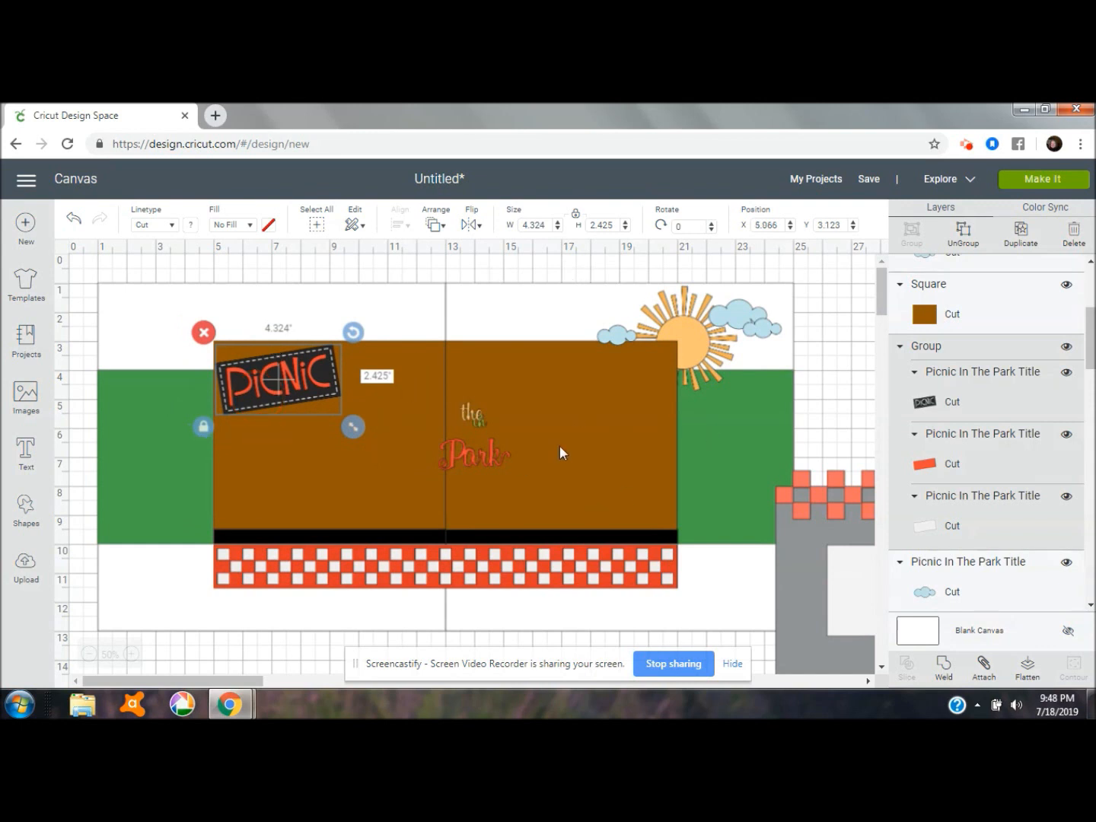
Add a square to the canvas and change its material color to white
{"action": "left_click", "coordinate": [25, 506]}
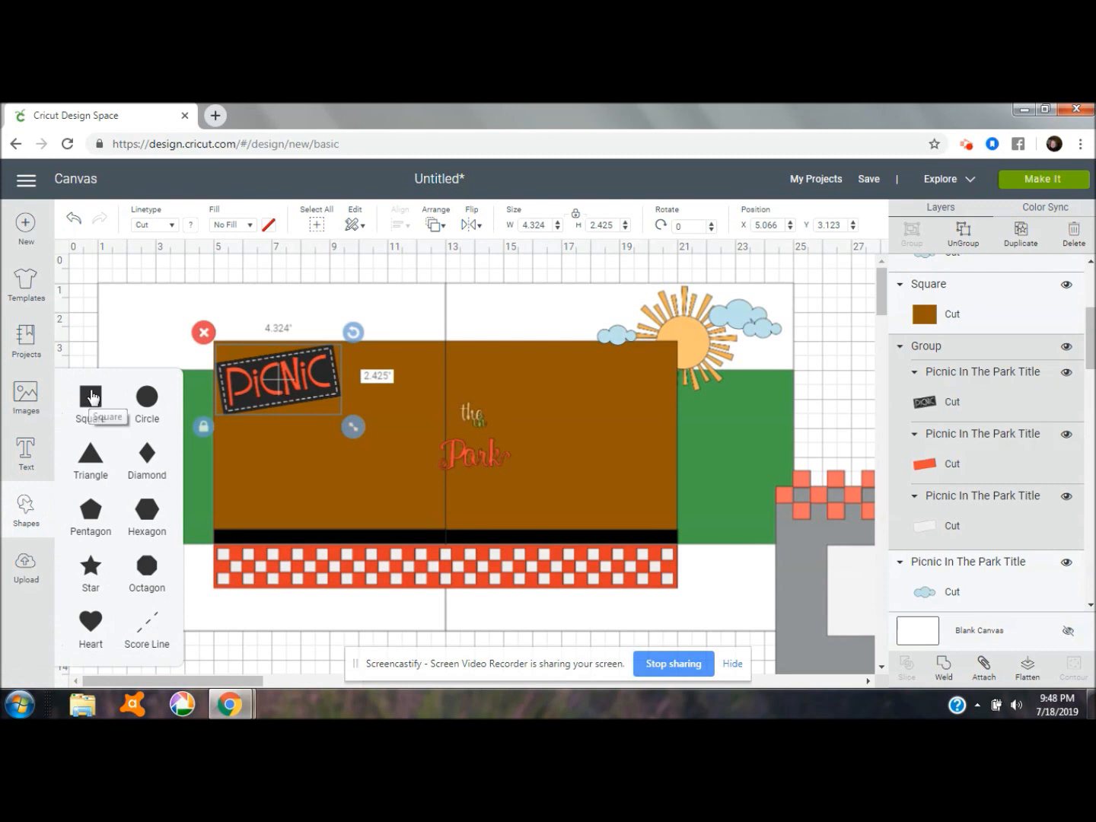
{"action": "left_click", "coordinate": [90, 397]}
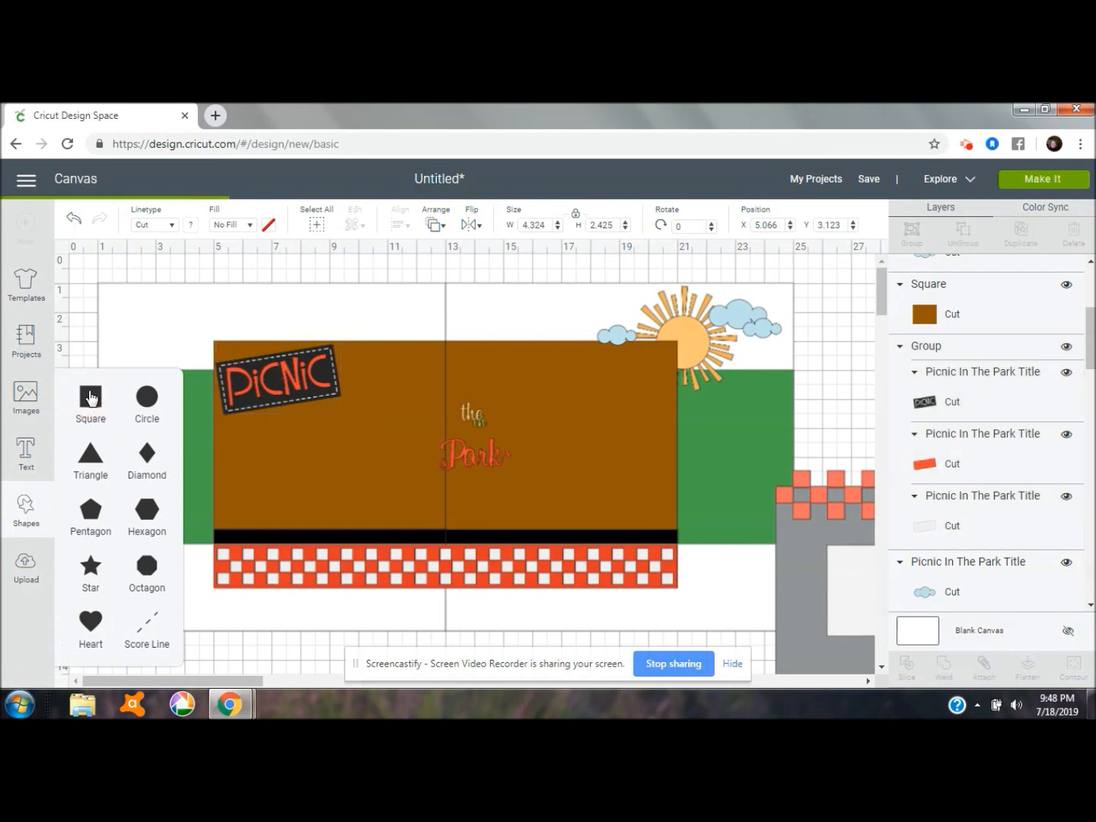
{"action": "left_click", "coordinate": [169, 225]}
{"action": "left_click", "coordinate": [188, 226]}
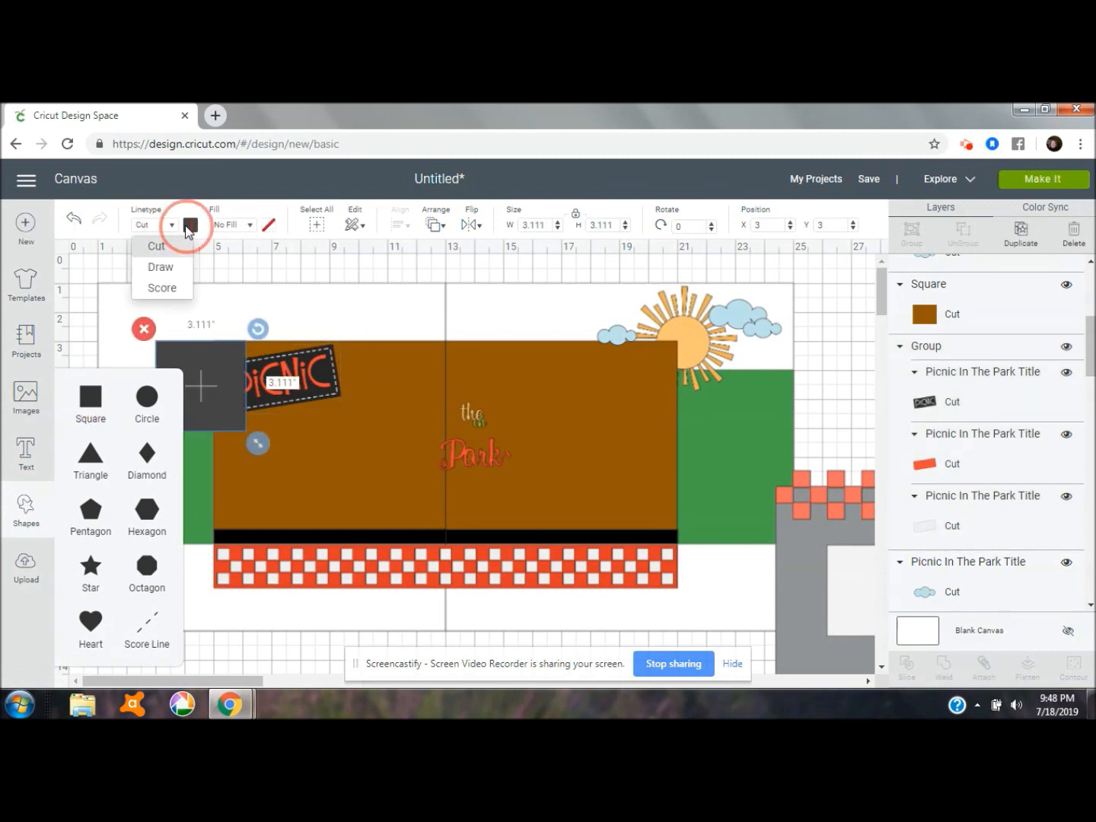
{"action": "left_click", "coordinate": [187, 227]}
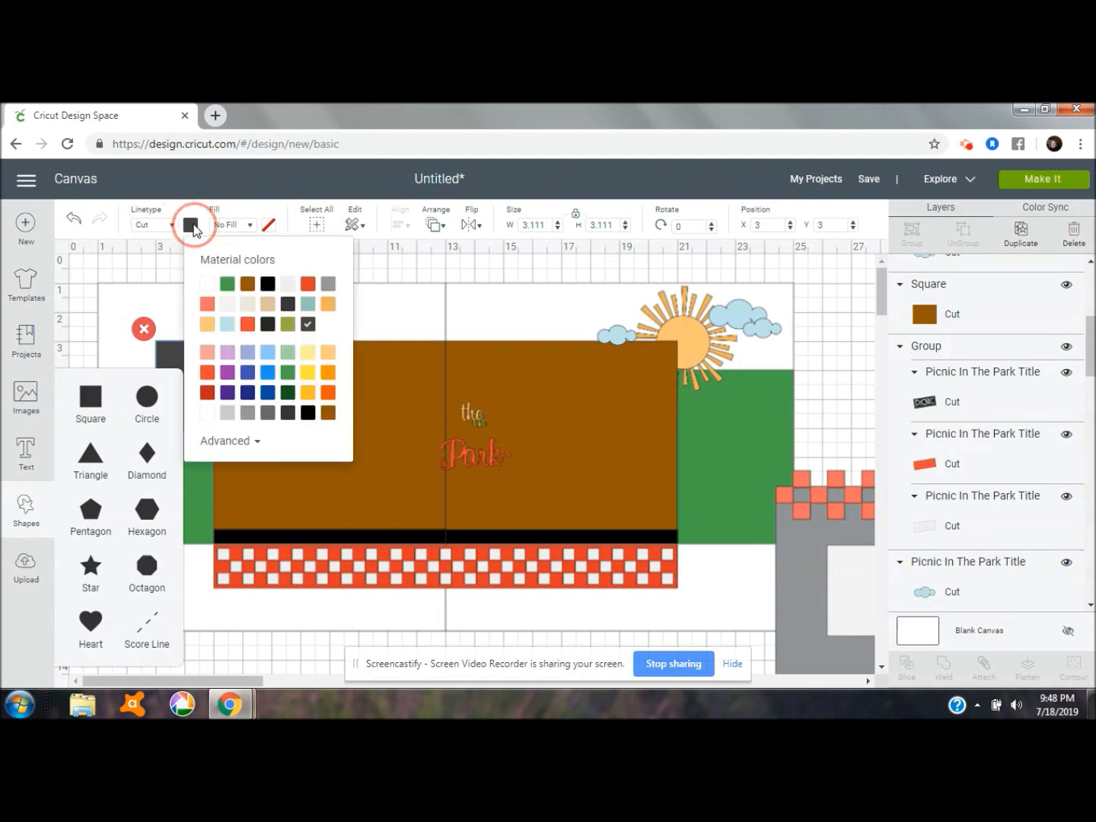
{"action": "left_click", "coordinate": [207, 411]}
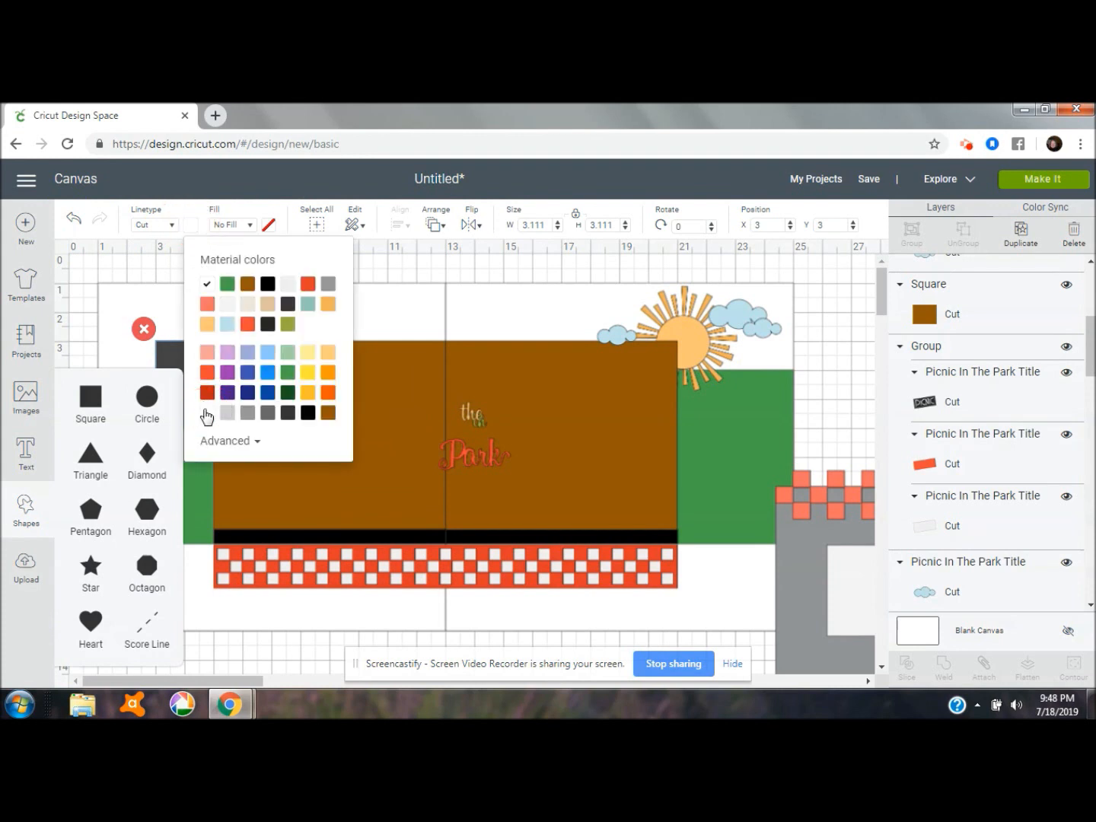
{"action": "left_click", "coordinate": [92, 396]}
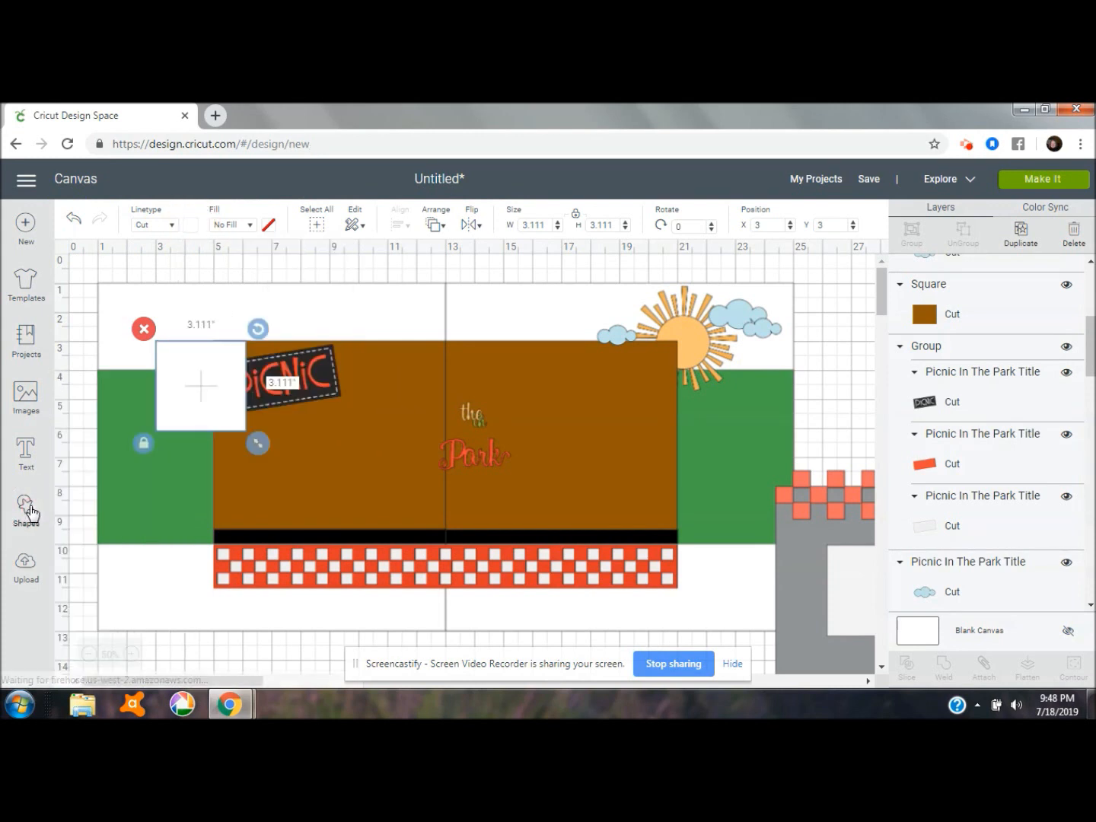
{"action": "left_click", "coordinate": [205, 393]}
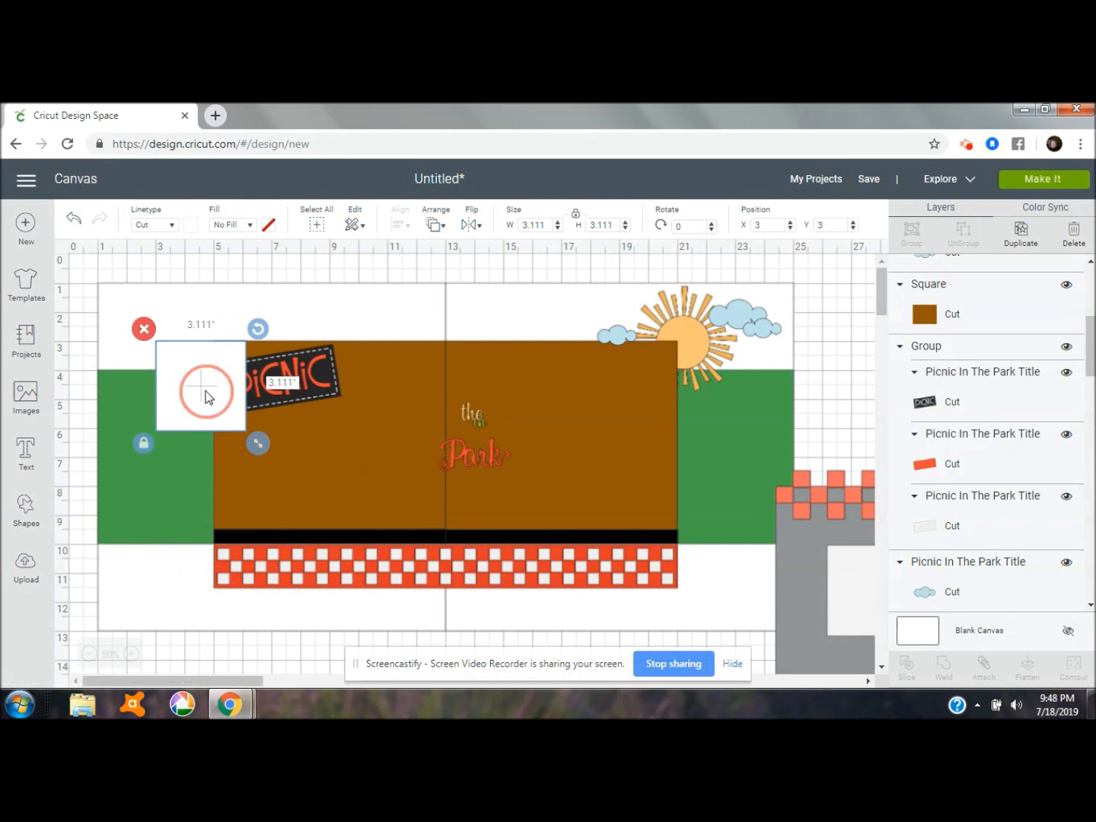
Set the white square to 3 by 3 inches and make four duplicates of it
{"action": "left_click", "coordinate": [577, 216]}
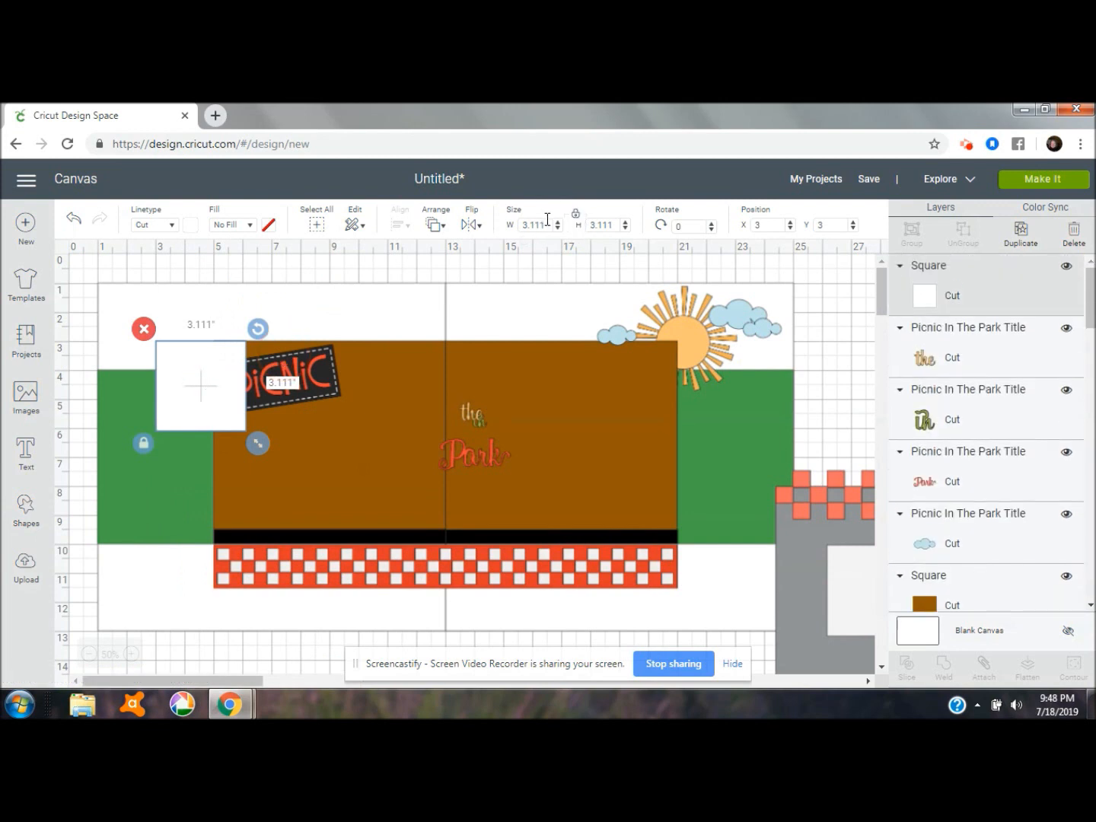
{"action": "left_click", "coordinate": [548, 223]}
{"action": "key", "text": "Tab"}
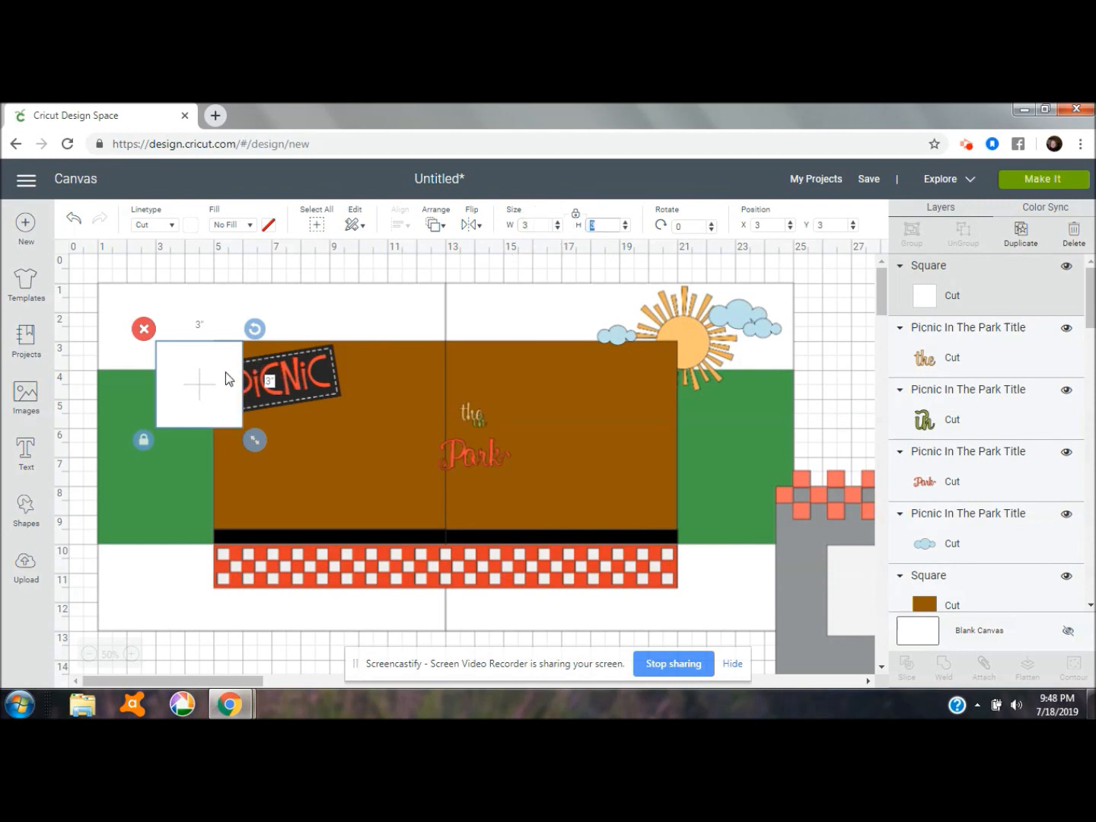
{"action": "left_click", "coordinate": [1017, 234]}
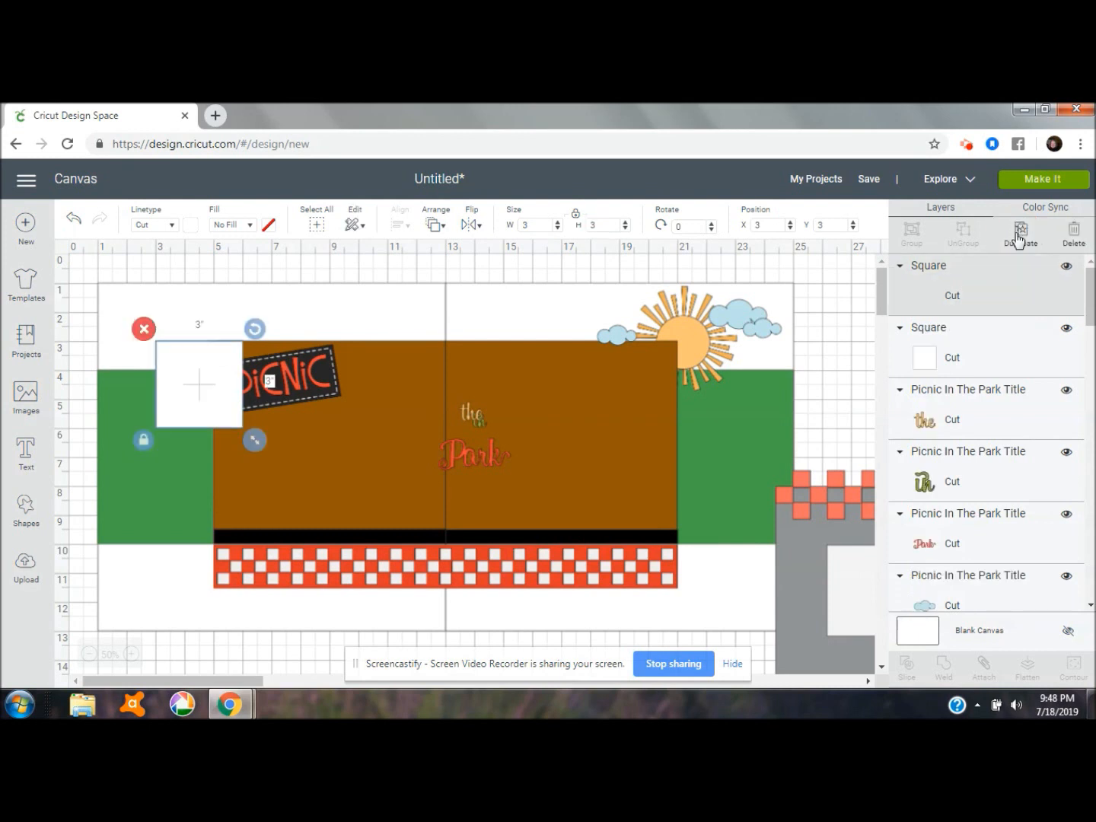
{"action": "left_click", "coordinate": [1017, 235]}
{"action": "left_click", "coordinate": [1017, 235]}
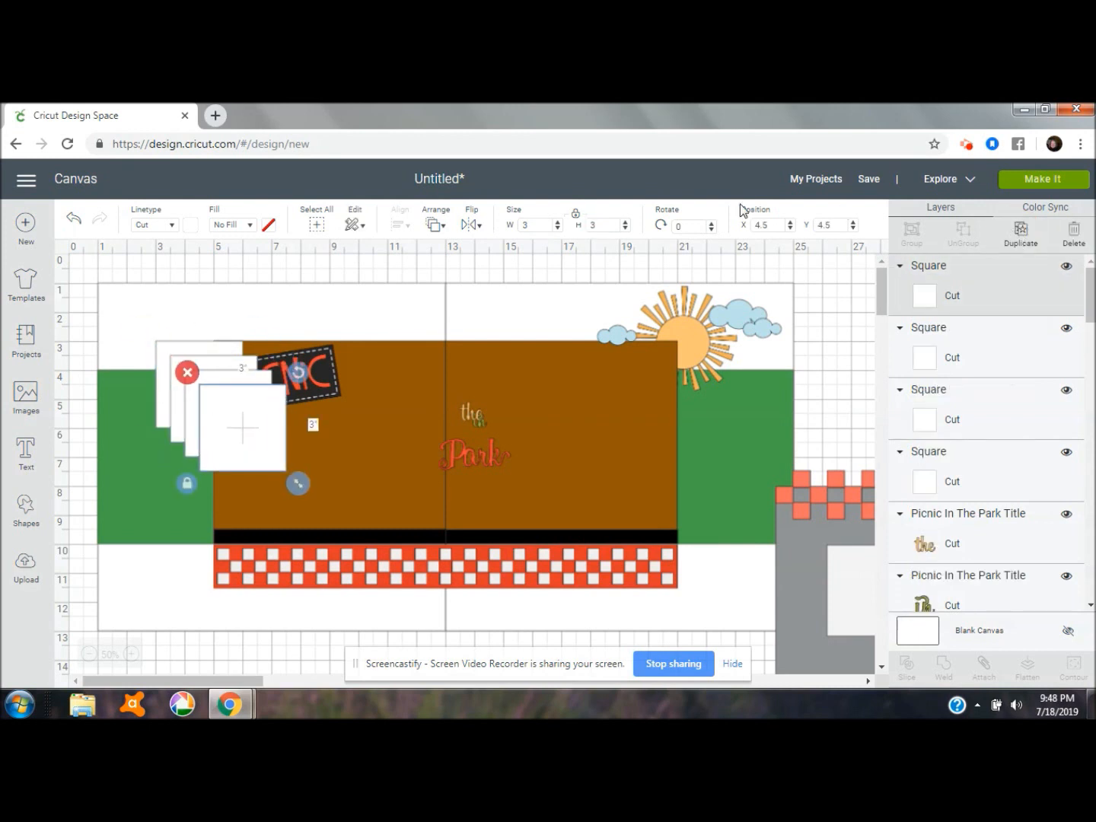
{"action": "left_click", "coordinate": [1022, 233]}
Unlock the proportions of the frontmost white square and resize it to 6 inches wide by 4 inches high
{"action": "left_click", "coordinate": [576, 216]}
{"action": "left_click", "coordinate": [541, 225]}
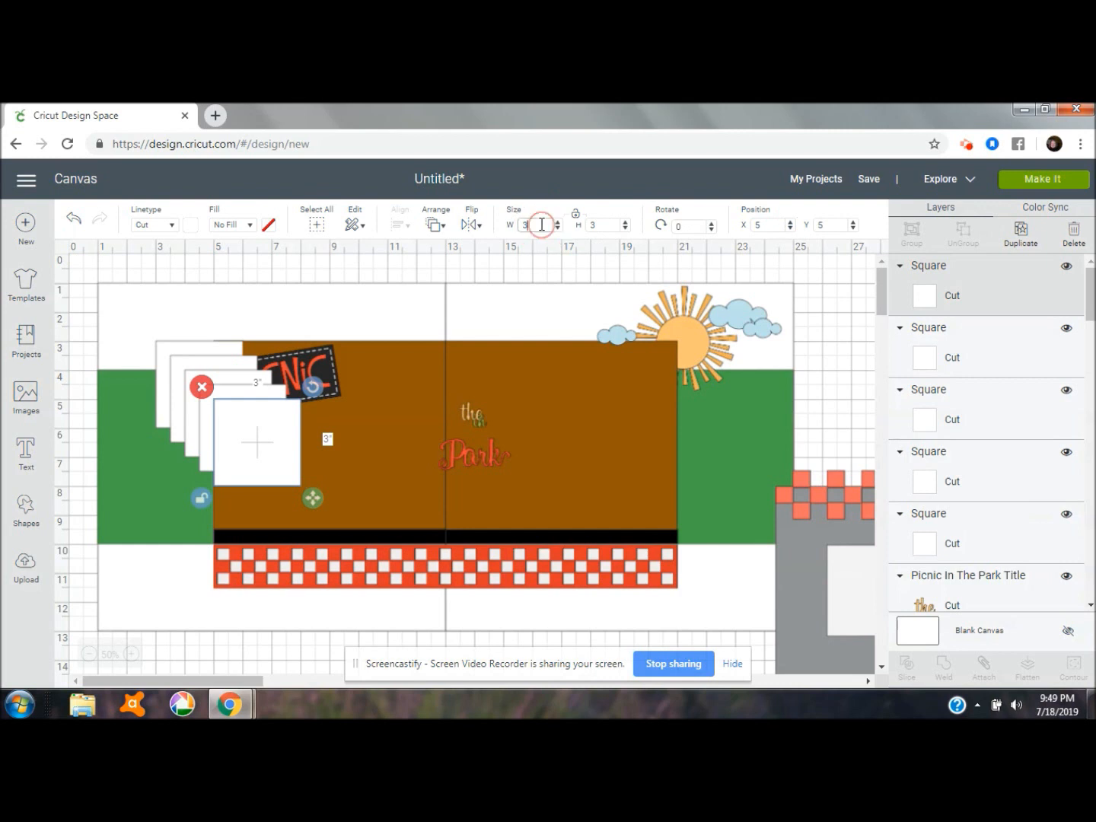
{"action": "key", "text": "BackSpace"}
{"action": "type", "text": "6"}
{"action": "key", "text": "Tab"}
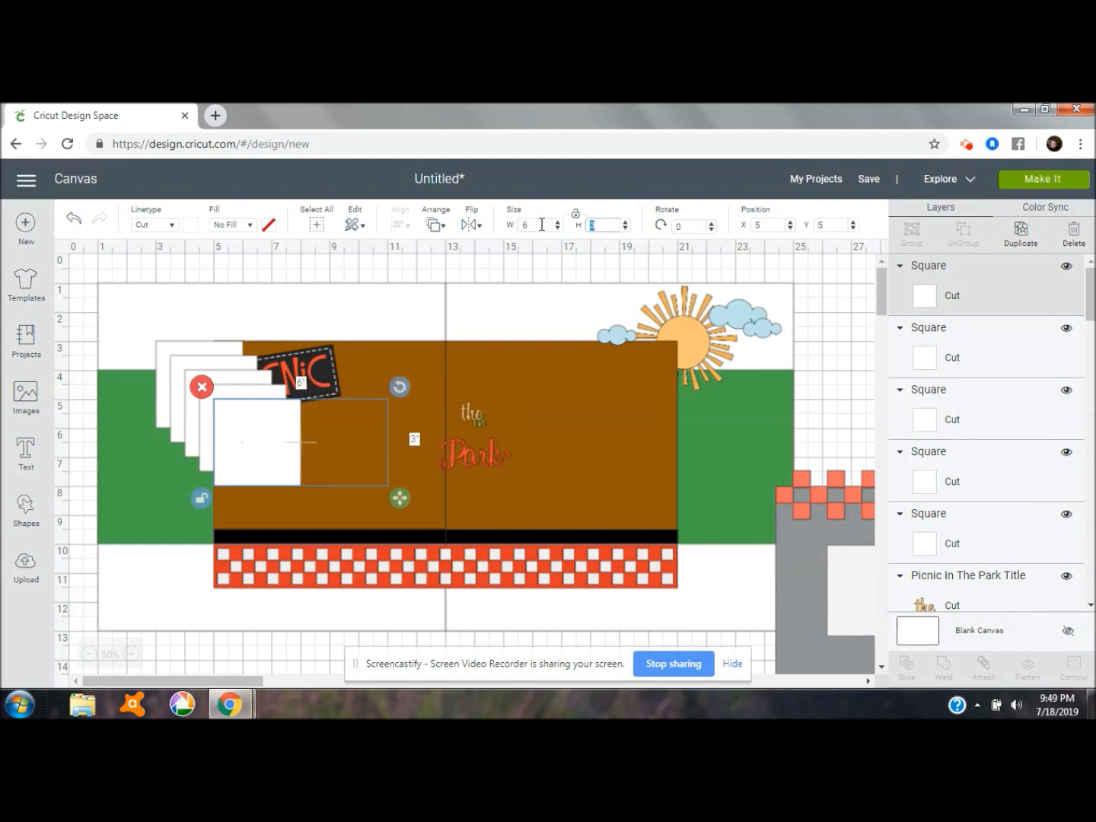
{"action": "type", "text": "4"}
{"action": "key", "text": "Return"}
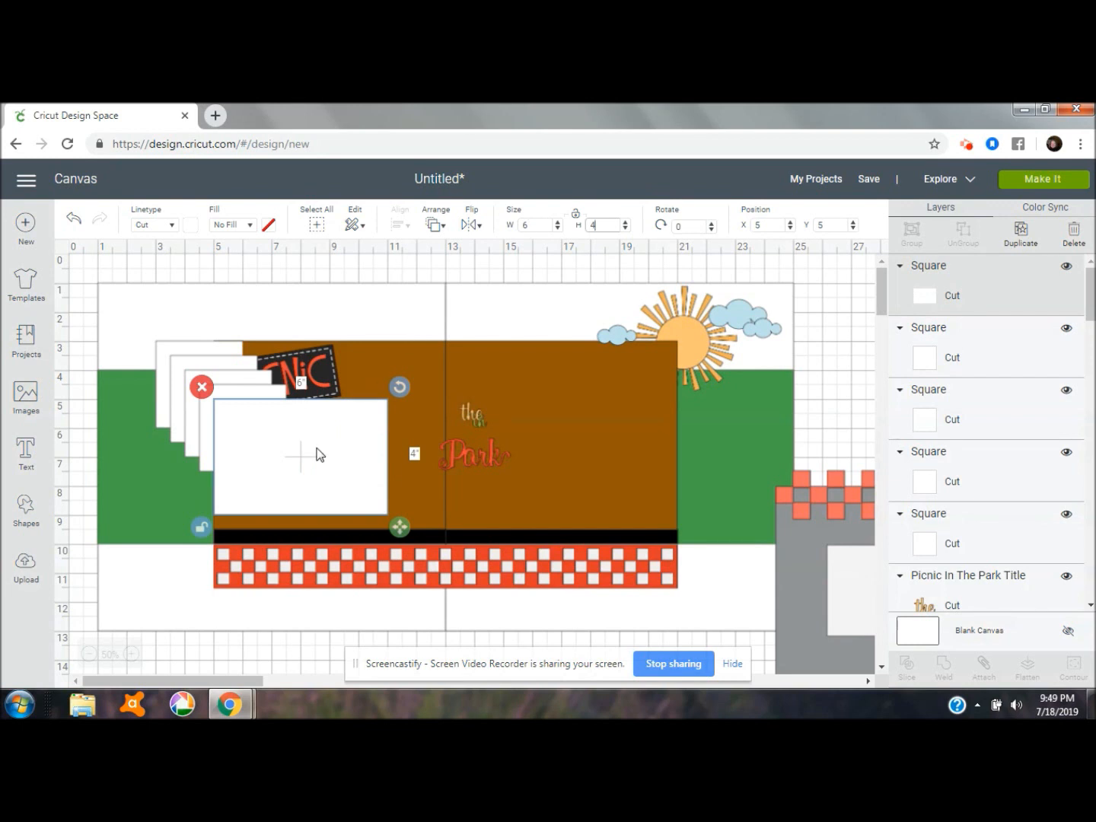
Move the 6 by 4 inch white rectangle down so it overlaps the checkered border, and set its X position to 6
{"action": "left_click_drag", "start_coordinate": [319, 455], "coordinate": [352, 493]}
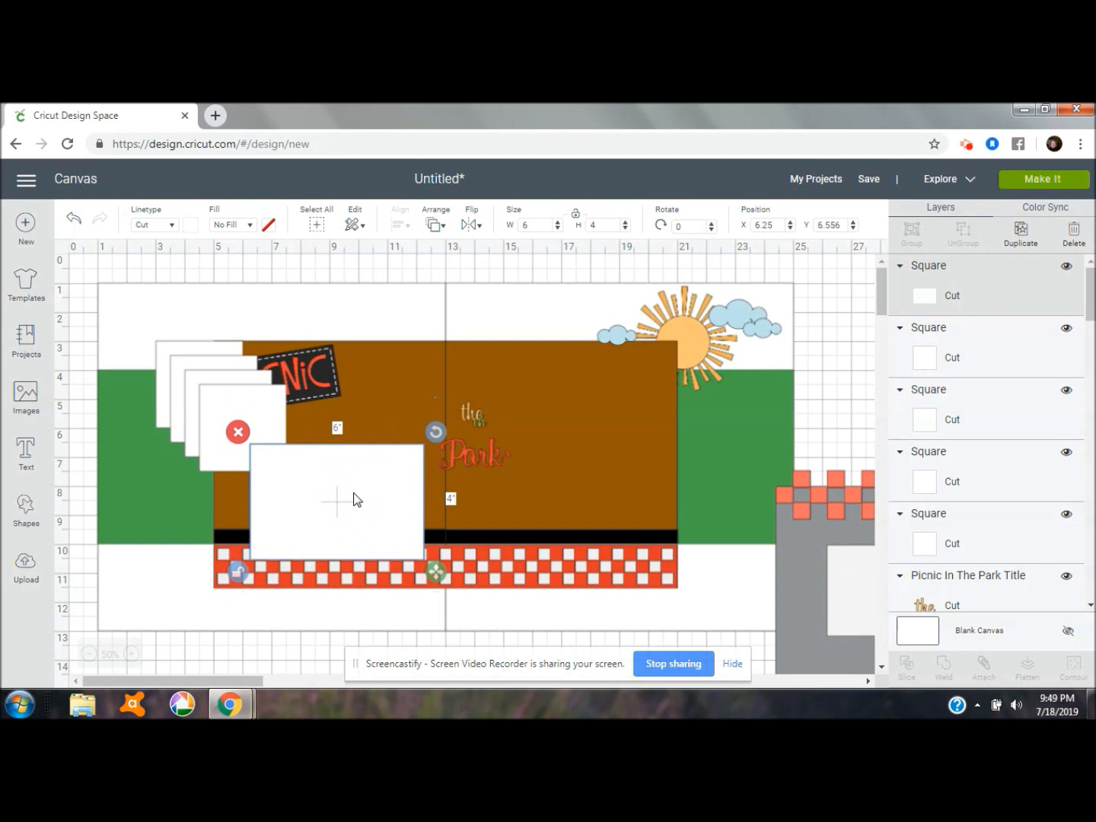
{"action": "left_click", "coordinate": [843, 222]}
{"action": "left_click", "coordinate": [751, 228]}
{"action": "type", "text": "6"}
{"action": "key", "text": "Tab"}
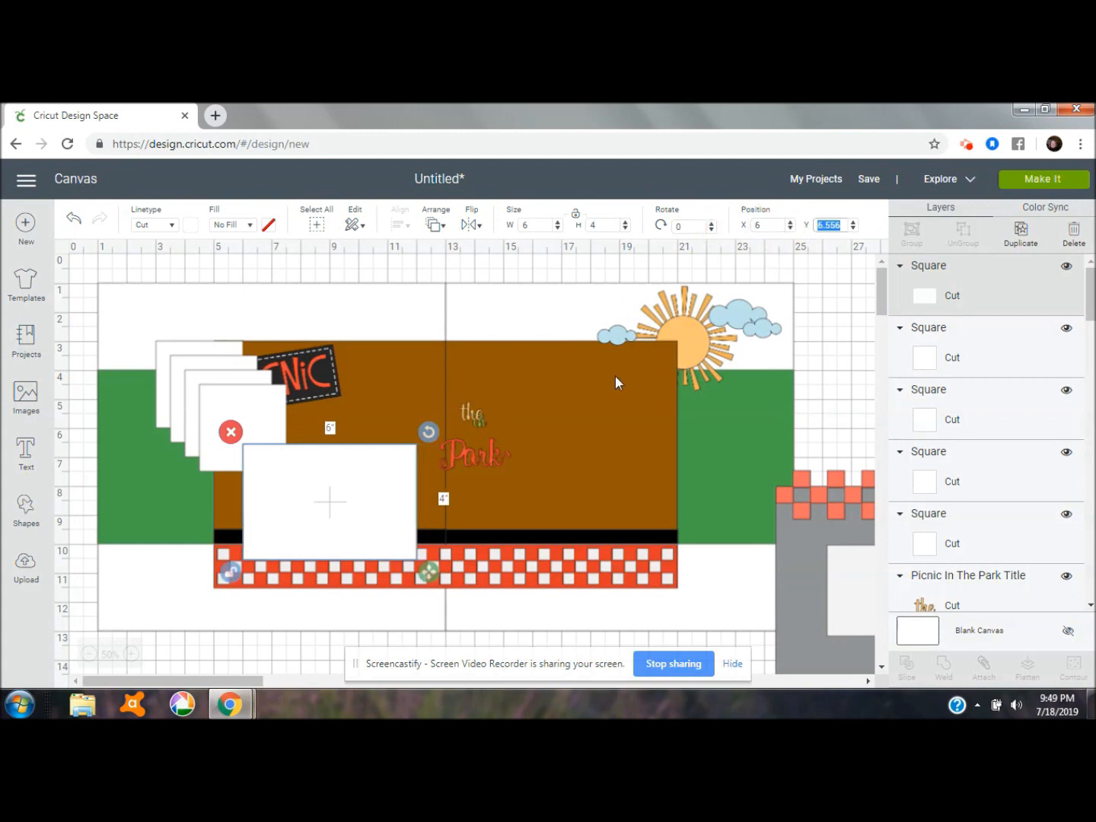
Set the checkered tablecloth border's Y position to 10
{"action": "left_click", "coordinate": [367, 585]}
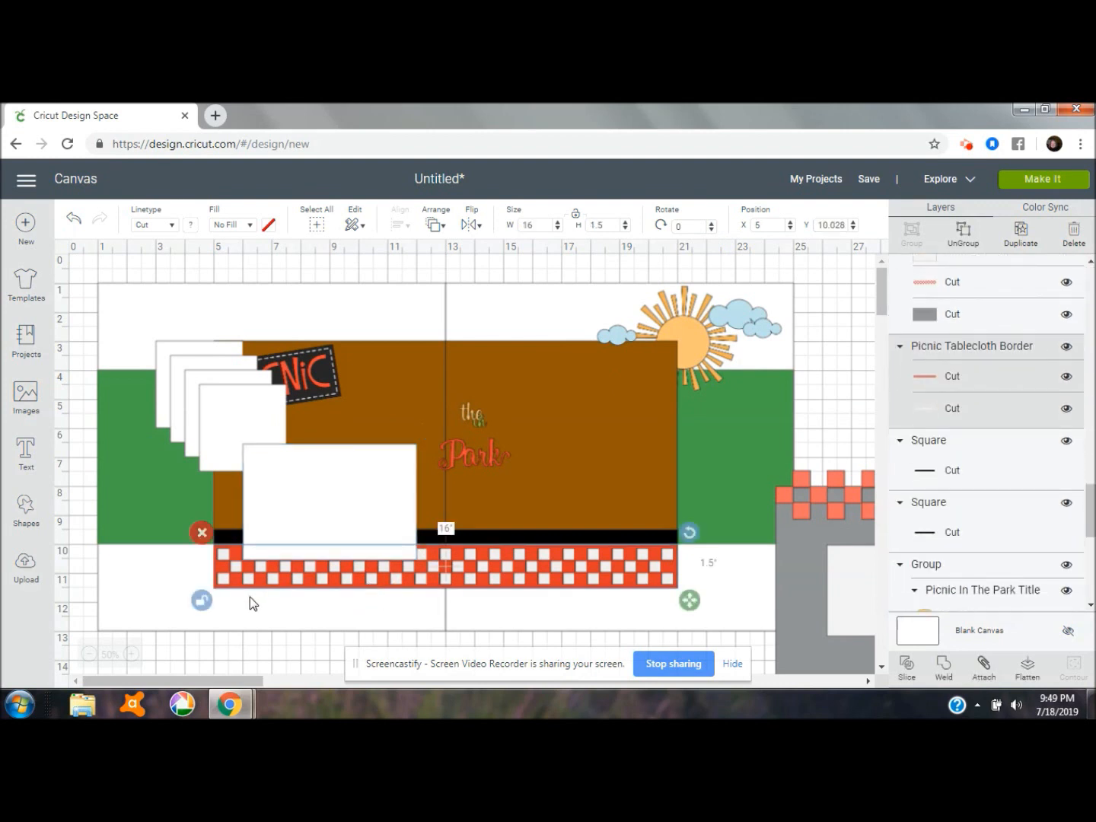
{"action": "left_click", "coordinate": [846, 223]}
{"action": "key", "text": "BackSpace"}
{"action": "key", "text": "BackSpace"}
{"action": "key", "text": "Return"}
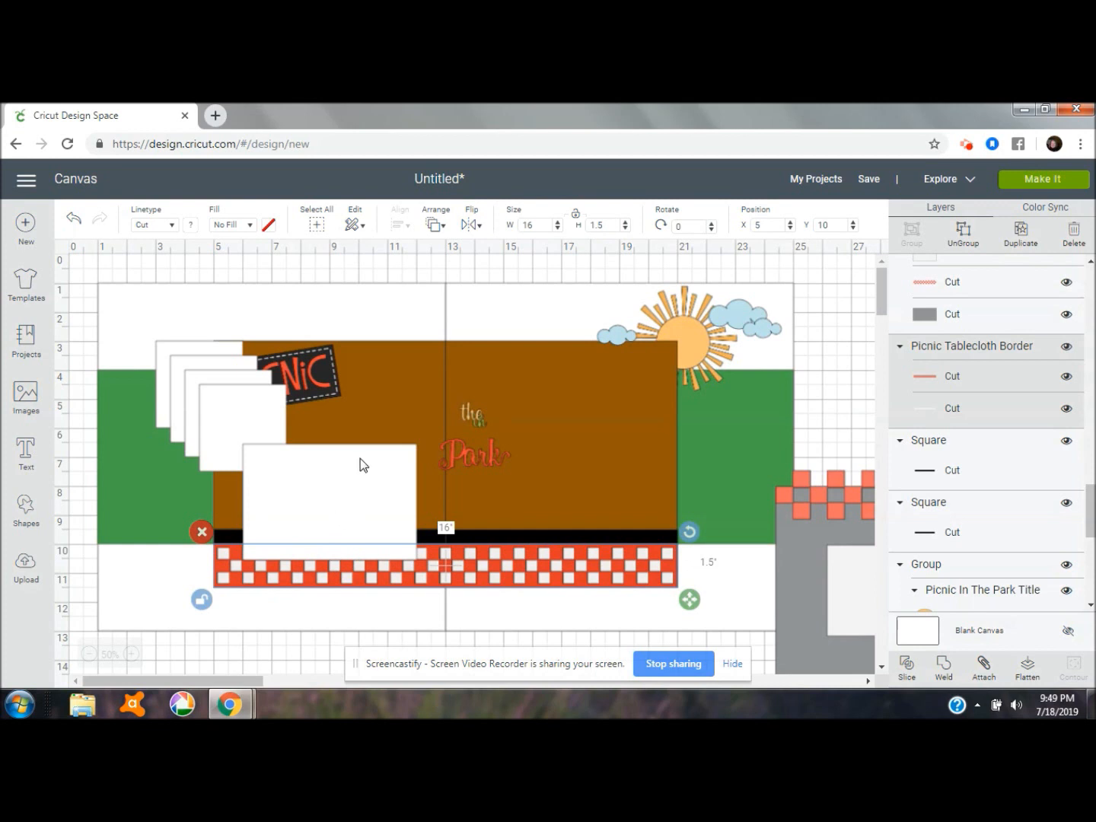
Set the 6 by 4 inch white rectangle's Y position to 6.5
{"action": "left_click", "coordinate": [361, 489]}
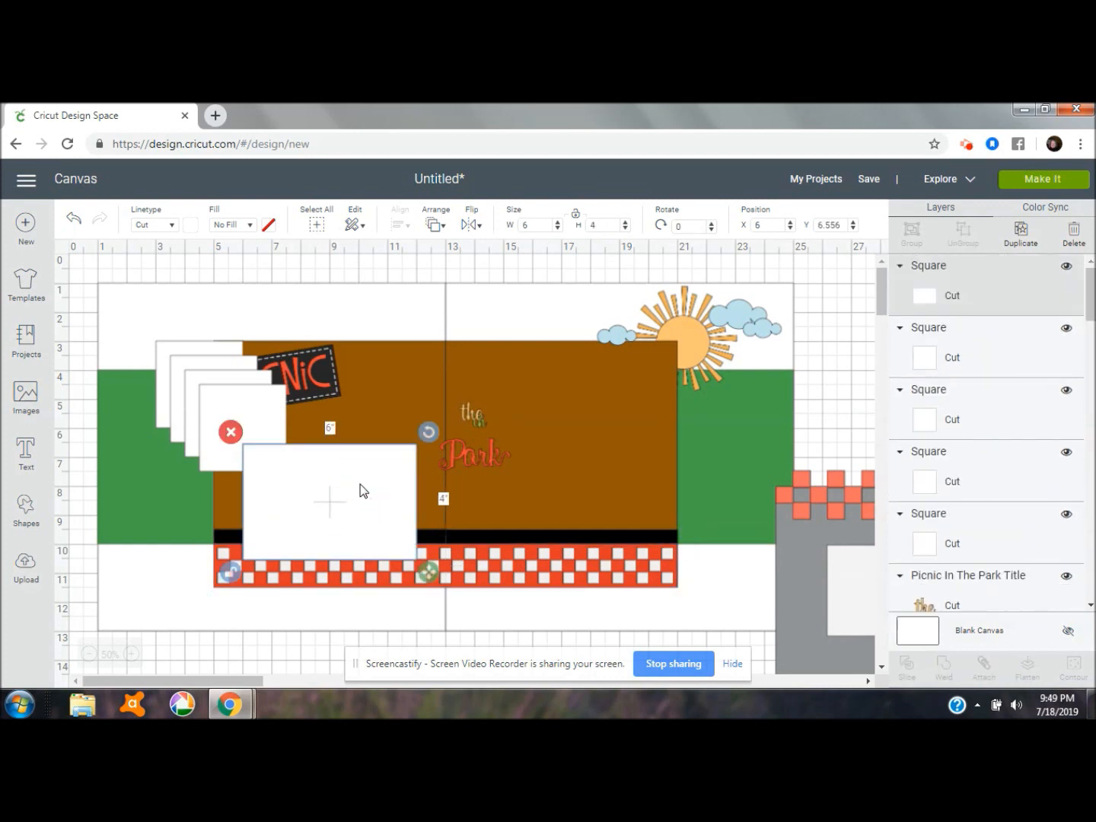
{"action": "left_click", "coordinate": [844, 223]}
{"action": "key", "text": "BackSpace"}
{"action": "key", "text": "BackSpace"}
{"action": "key", "text": "Return"}
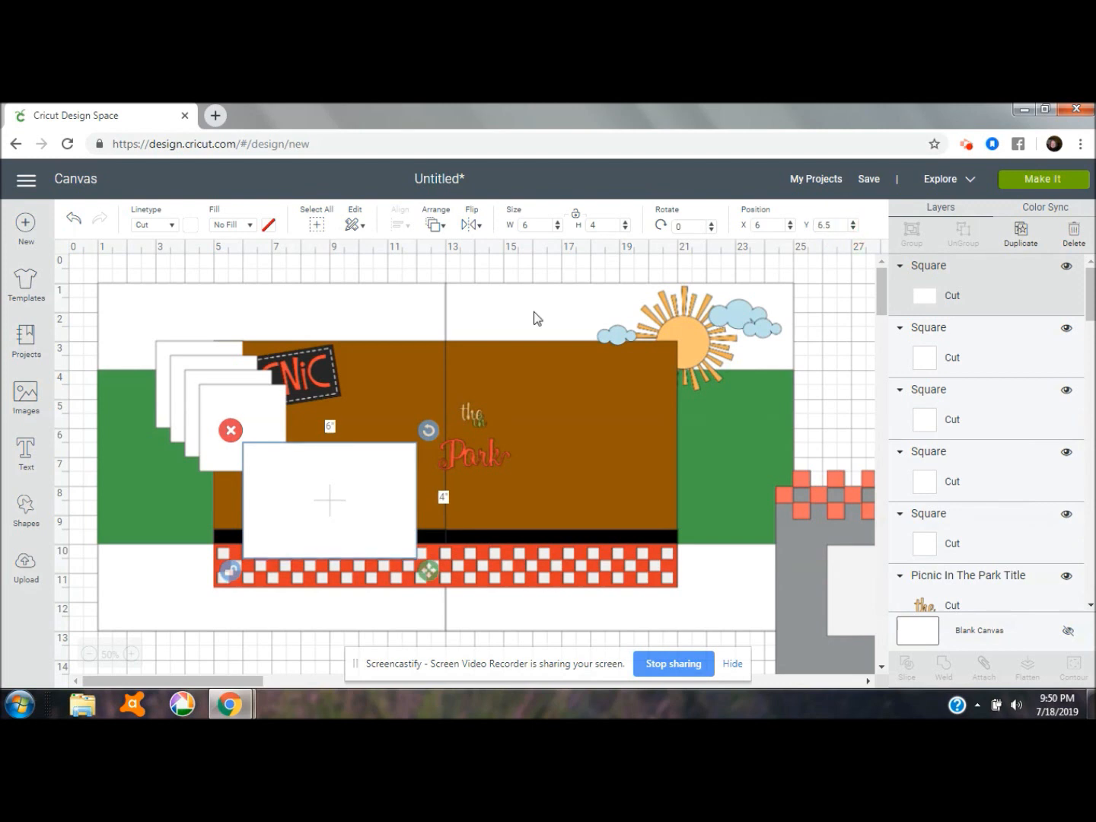
Arrange the four 3-inch white squares in a two-by-two grid over the brown rectangle on the right-hand page
{"action": "left_click", "coordinate": [222, 401]}
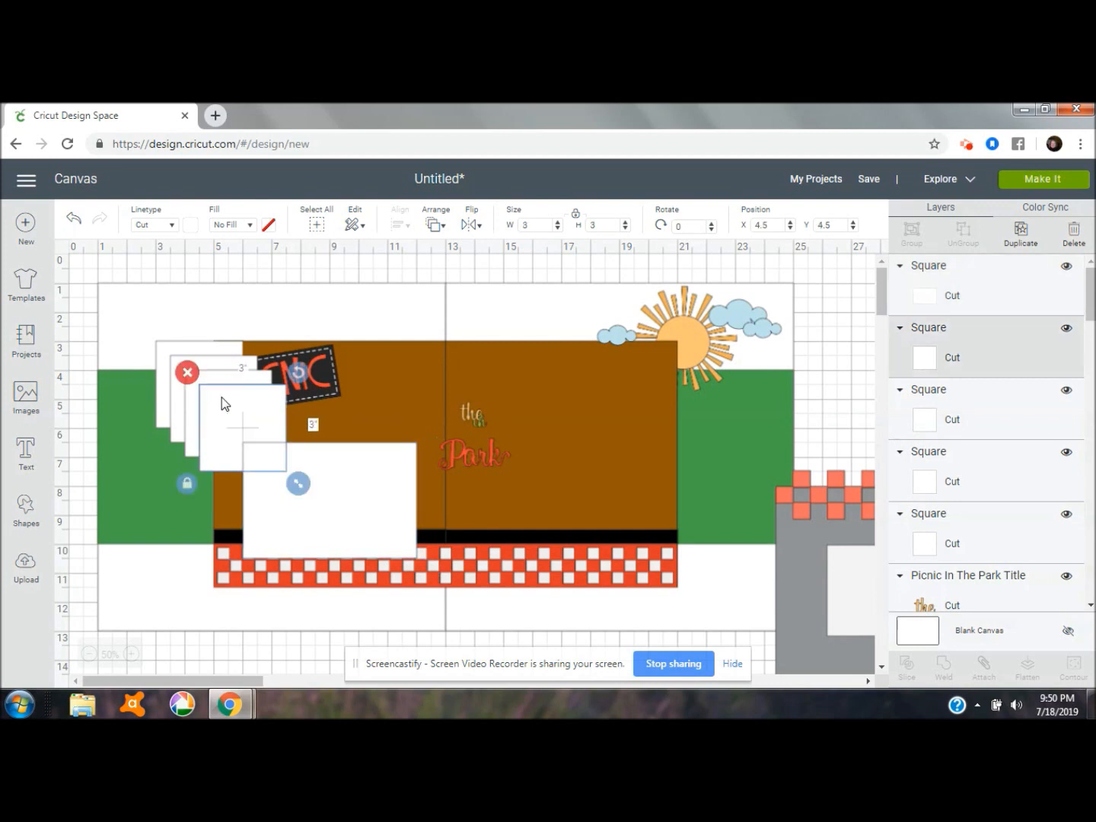
{"action": "left_click_drag", "start_coordinate": [222, 398], "coordinate": [587, 386]}
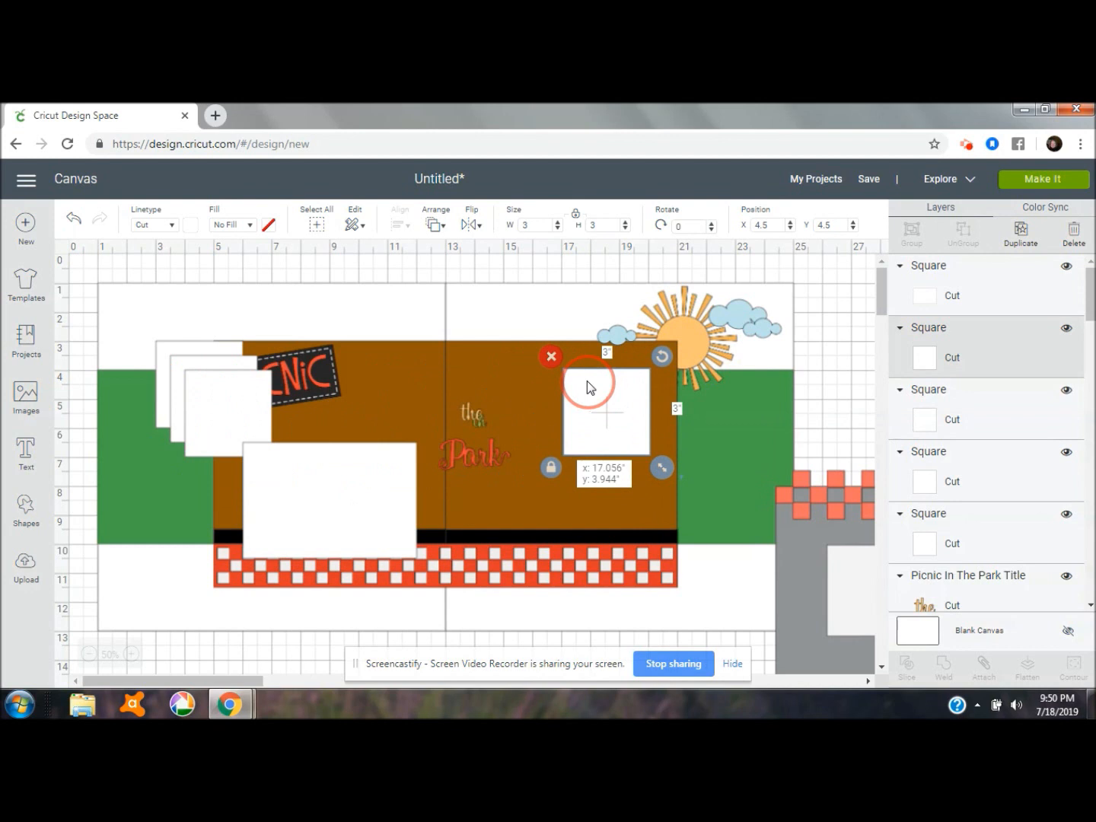
{"action": "left_click_drag", "start_coordinate": [586, 386], "coordinate": [501, 387]}
{"action": "left_click_drag", "start_coordinate": [220, 403], "coordinate": [612, 396]}
{"action": "left_click_drag", "start_coordinate": [237, 392], "coordinate": [526, 495]}
{"action": "left_click_drag", "start_coordinate": [174, 379], "coordinate": [591, 499]}
Place the word Park just above the 6 by 4 inch white rectangle and bring it to the front, slightly overlapping the rectangle's edge
{"action": "left_click_drag", "start_coordinate": [462, 472], "coordinate": [390, 442]}
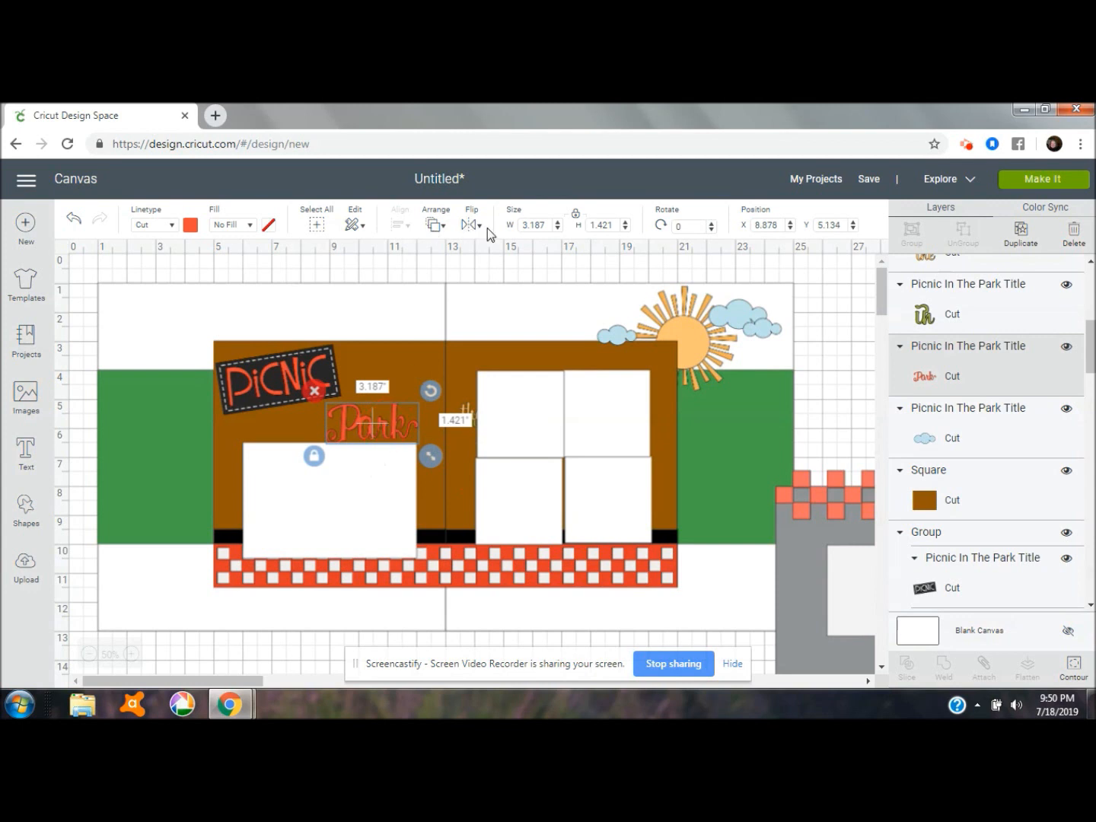
{"action": "left_click", "coordinate": [435, 224]}
{"action": "left_click", "coordinate": [477, 323]}
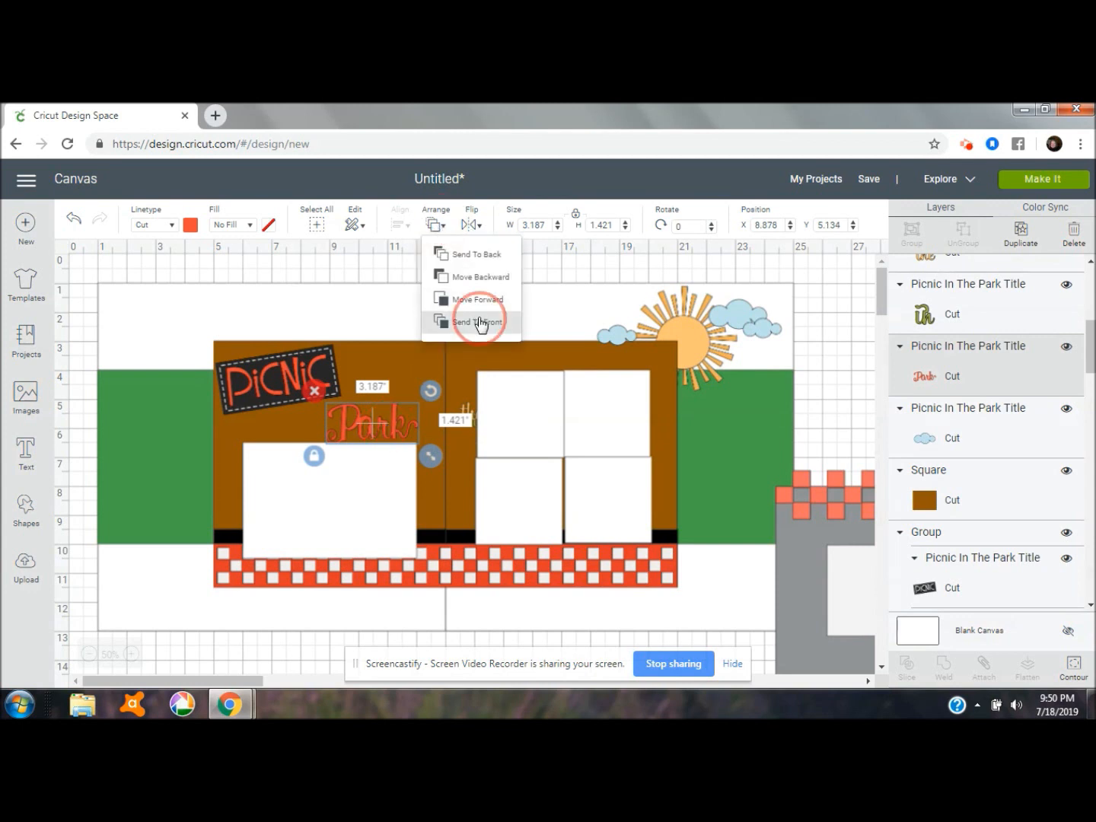
{"action": "left_click_drag", "start_coordinate": [398, 422], "coordinate": [400, 434]}
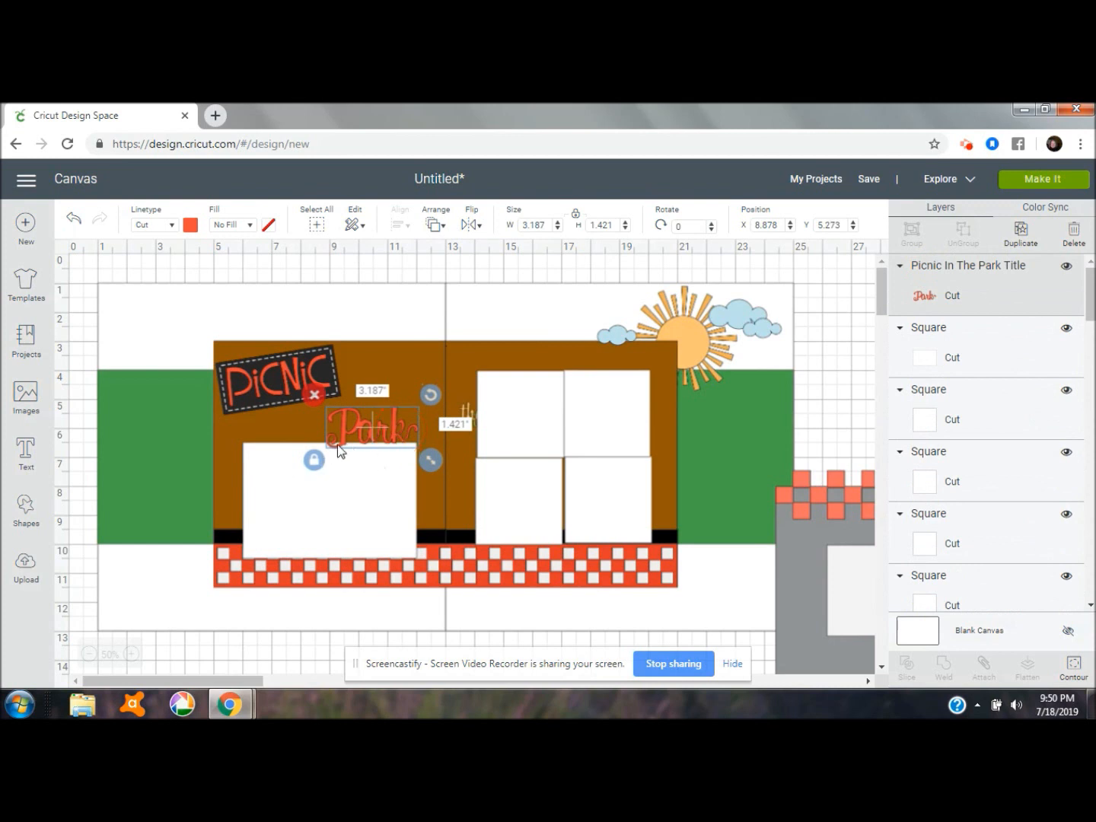
Move the title words "in" and "the" beneath the Picnic sign so they sit in a row before Park
{"action": "left_click_drag", "start_coordinate": [472, 411], "coordinate": [305, 415]}
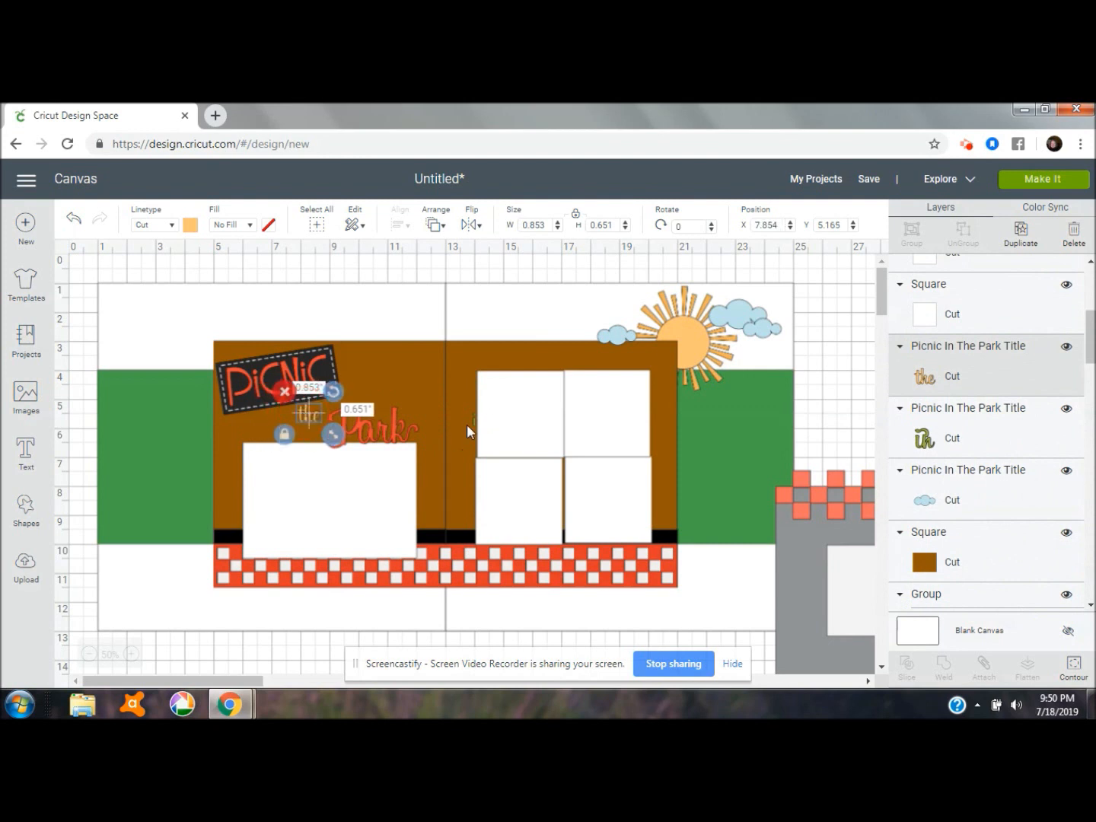
{"action": "left_click_drag", "start_coordinate": [474, 420], "coordinate": [277, 422]}
{"action": "left_click", "coordinate": [487, 271]}
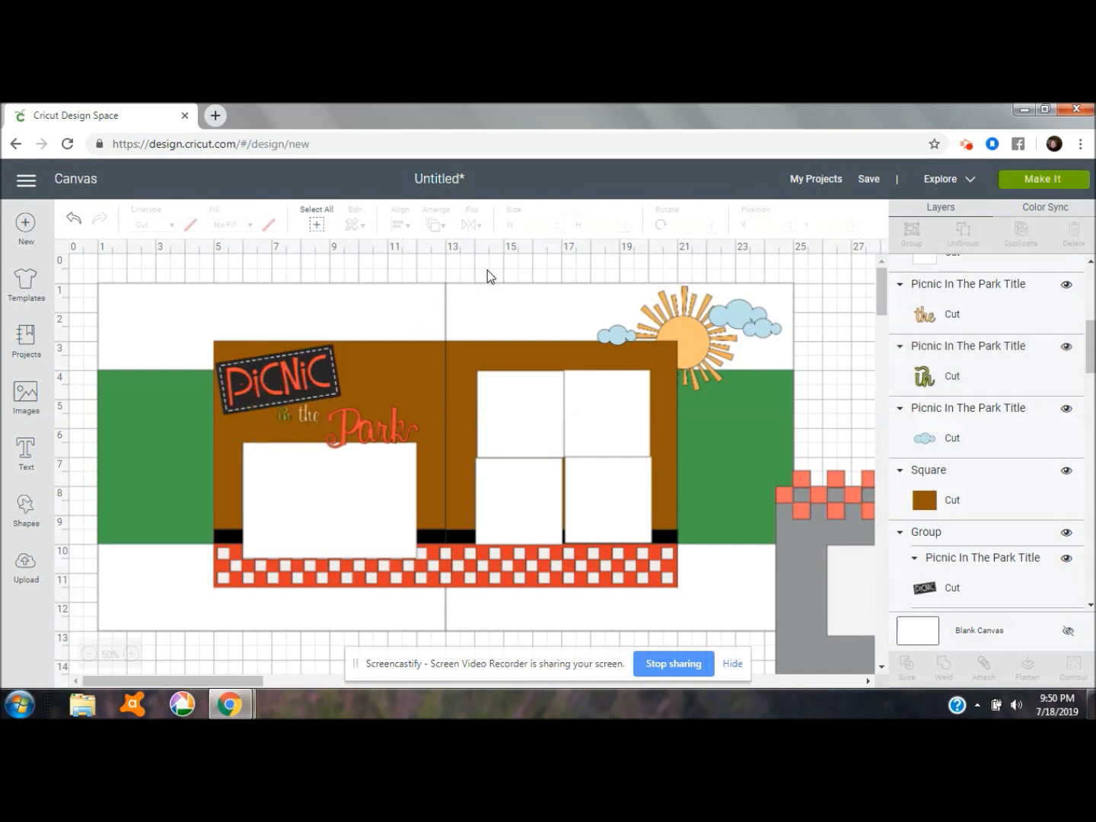
{"action": "left_click", "coordinate": [310, 415]}
{"action": "left_click_drag", "start_coordinate": [331, 431], "coordinate": [278, 418]}
{"action": "left_click", "coordinate": [283, 415]}
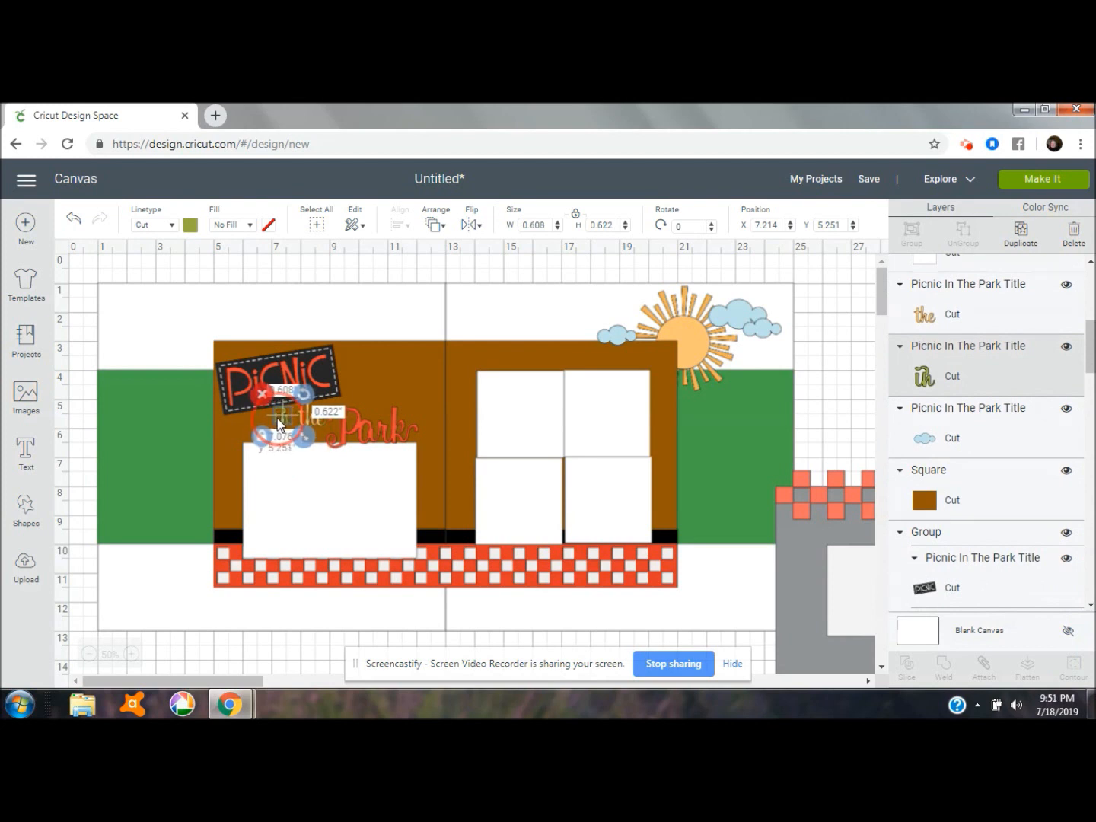
{"action": "left_click", "coordinate": [536, 265]}
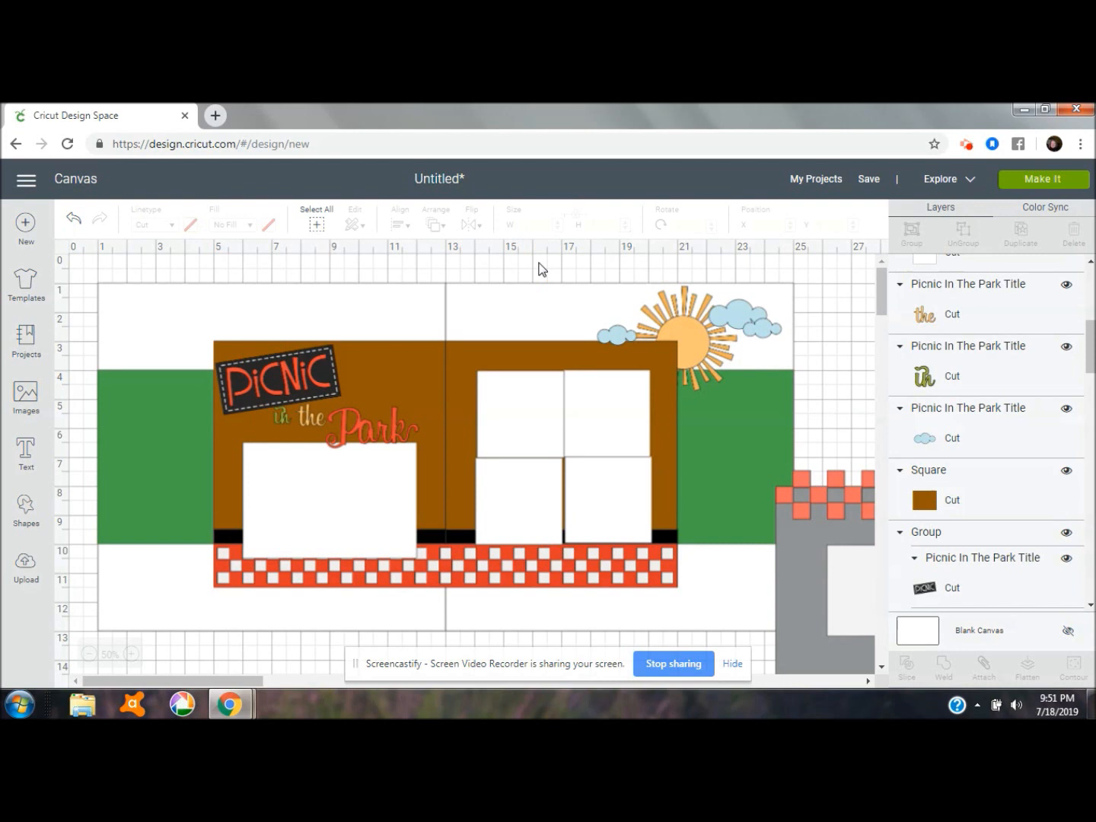
Set the heights of the title words "in" and "the" to 0.75 inches each, keeping their proportions
{"action": "left_click", "coordinate": [283, 411]}
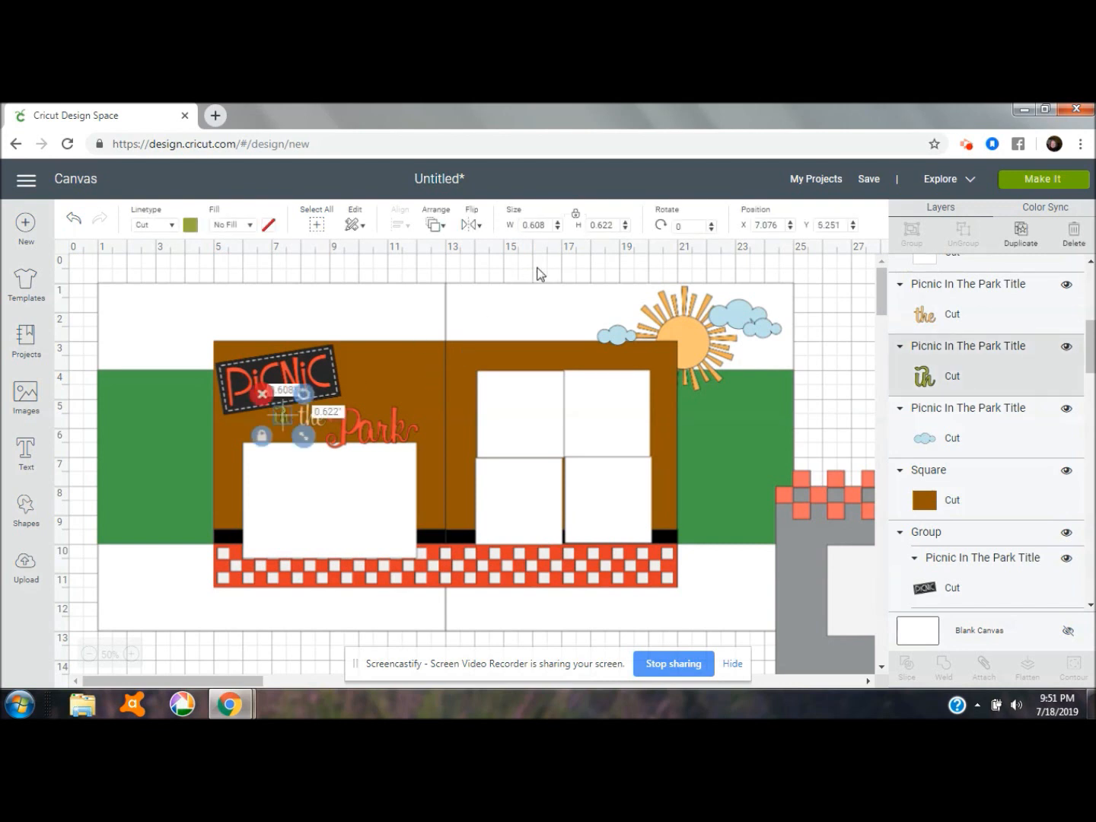
{"action": "left_click", "coordinate": [618, 224]}
{"action": "type", "text": "0.75"}
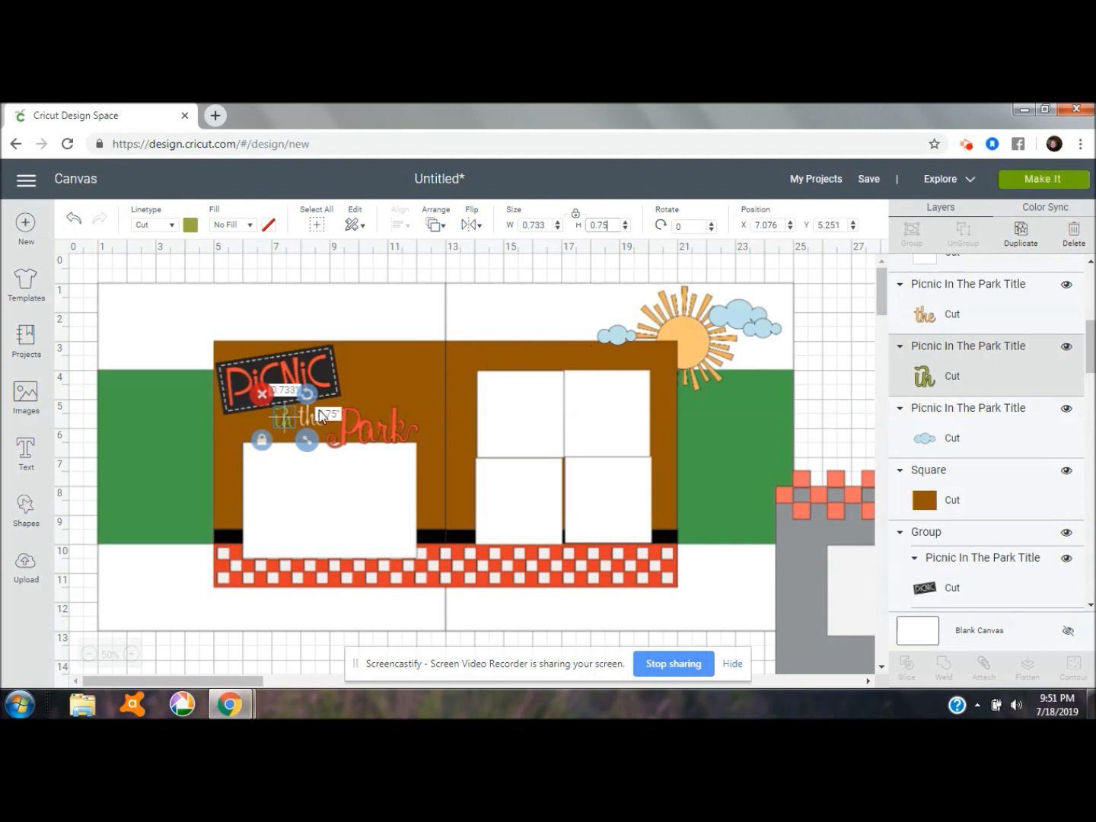
{"action": "left_click", "coordinate": [303, 414]}
{"action": "left_click", "coordinate": [617, 225]}
{"action": "key", "text": "BackSpace"}
{"action": "type", "text": "5"}
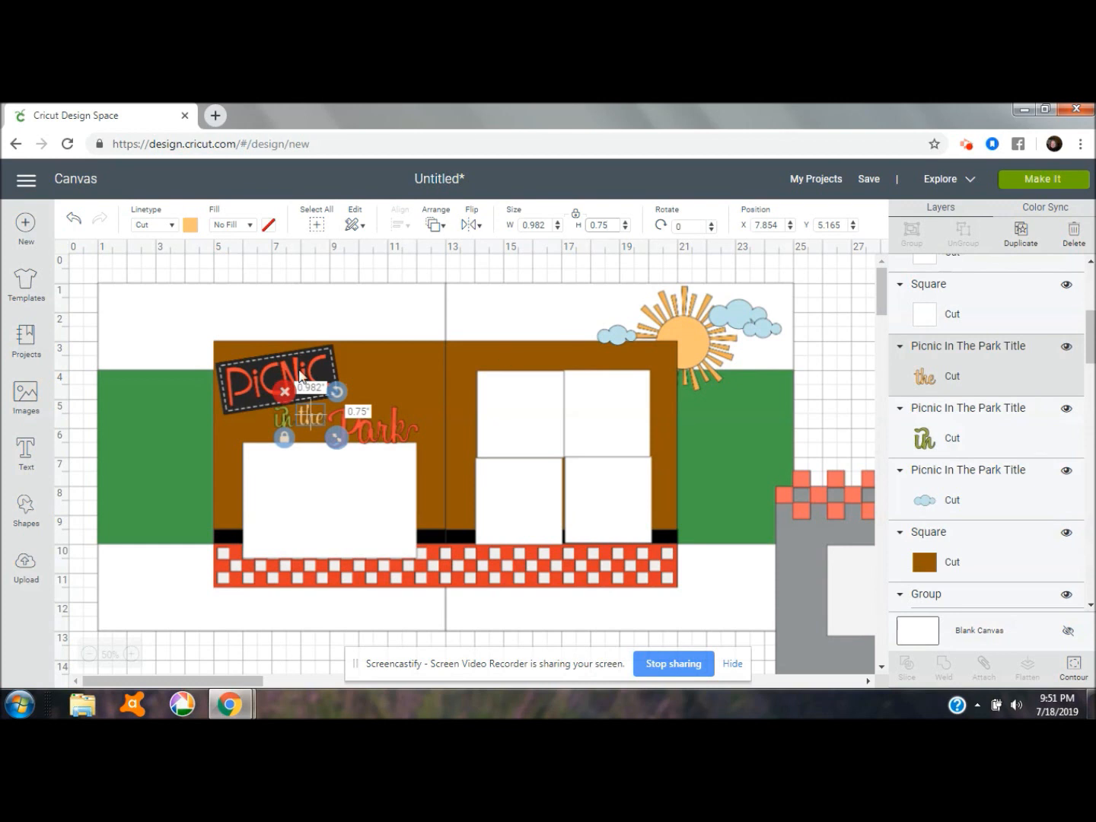
Nudge the words "the" and Park to tighten the title spacing, with Park at about X 8.8
{"action": "left_click", "coordinate": [307, 418]}
{"action": "left_click_drag", "start_coordinate": [306, 420], "coordinate": [308, 422]}
{"action": "left_click", "coordinate": [388, 425]}
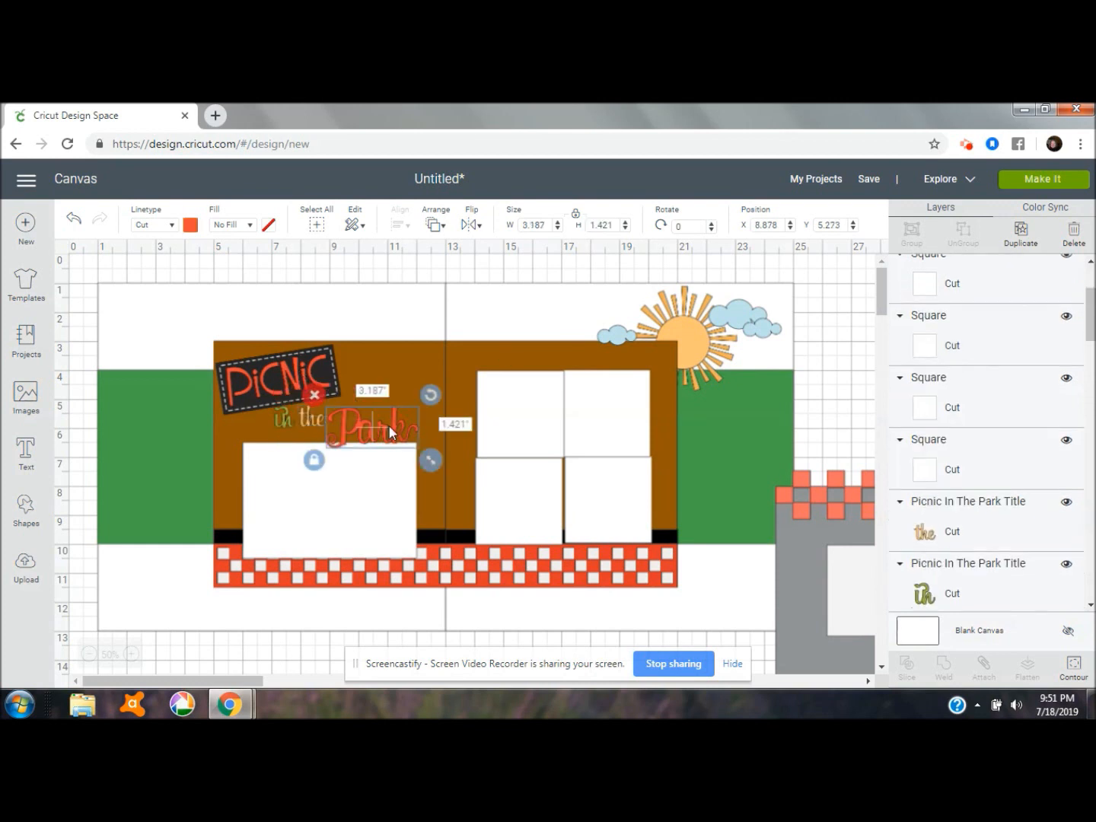
{"action": "left_click_drag", "start_coordinate": [383, 424], "coordinate": [379, 424]}
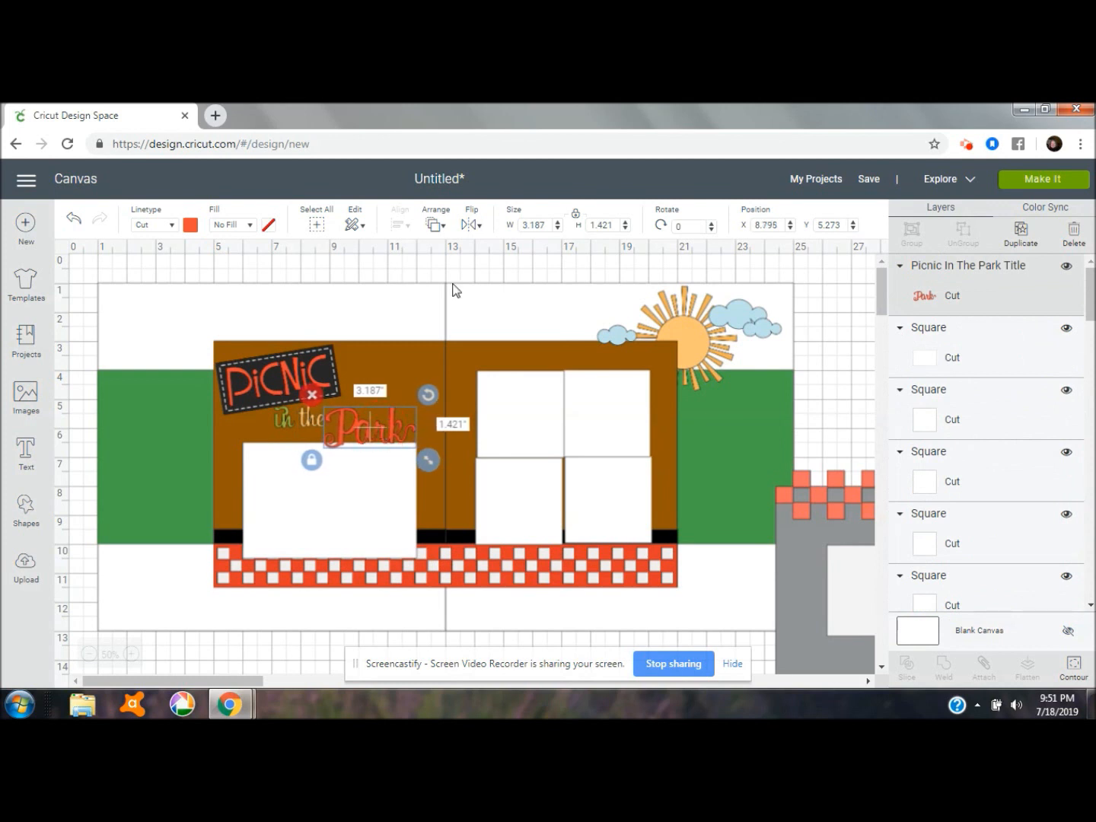
{"action": "left_click", "coordinate": [824, 305]}
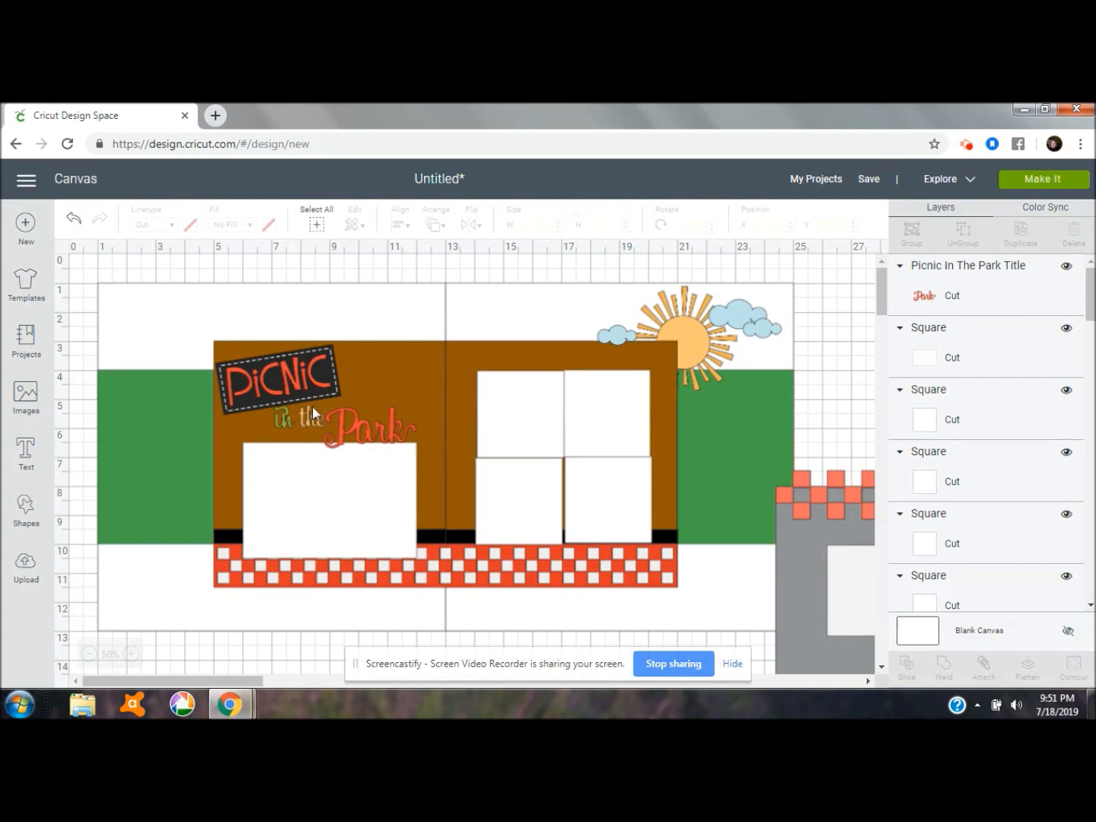
Move the Picnic Scrapbook Layout image over the right-hand page and ungroup it into separate pieces
{"action": "left_click_drag", "start_coordinate": [814, 577], "coordinate": [604, 490]}
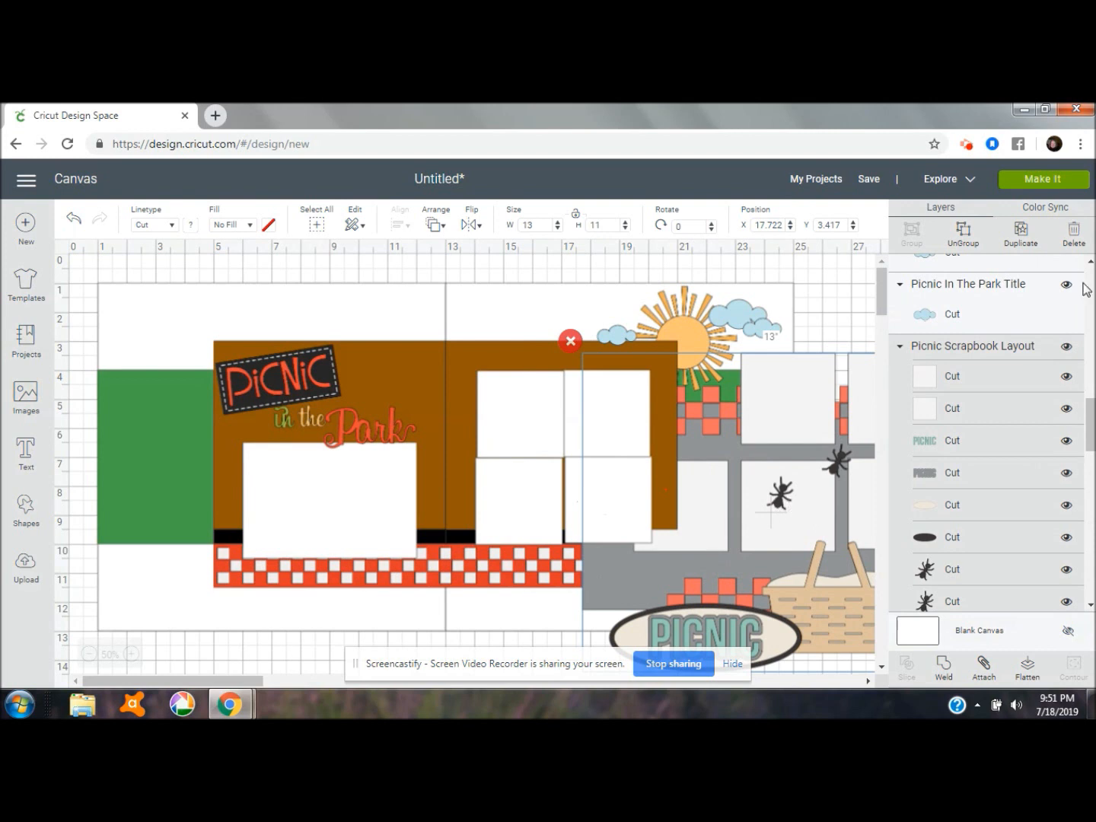
{"action": "left_click", "coordinate": [963, 232]}
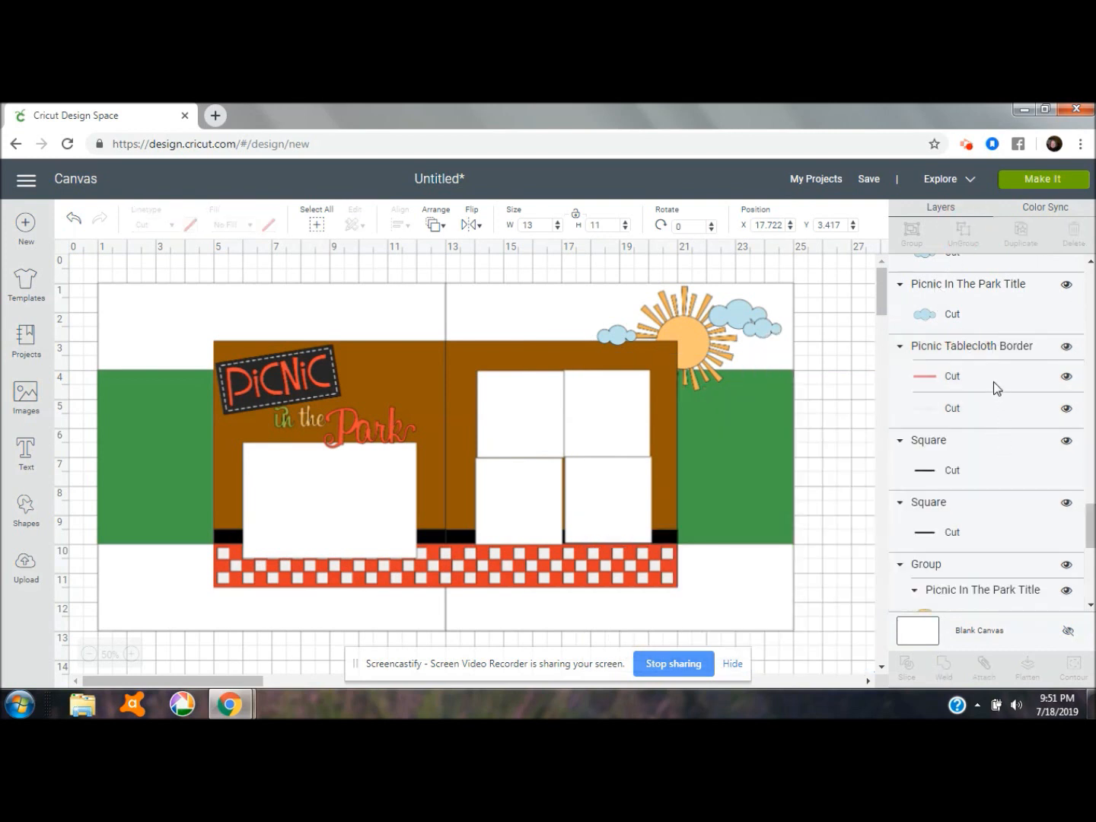
{"action": "left_click", "coordinate": [993, 375]}
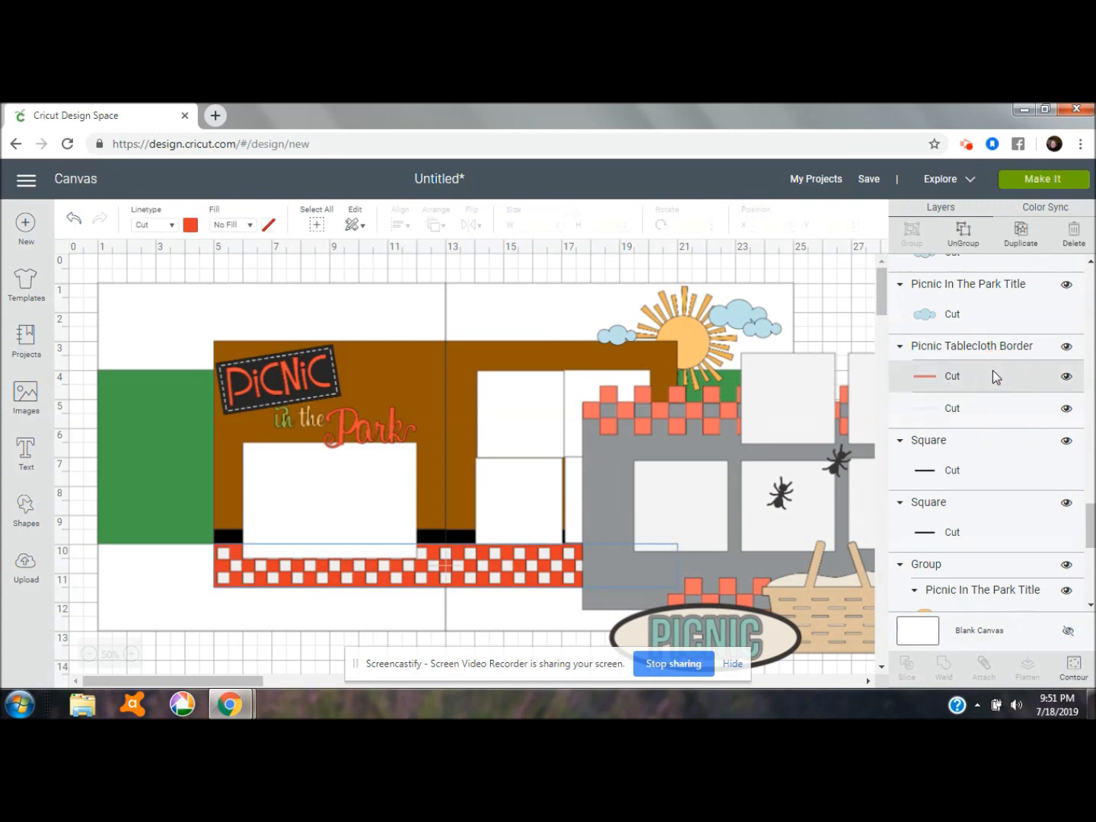
{"action": "key", "text": "Delete"}
{"action": "left_click", "coordinate": [993, 373]}
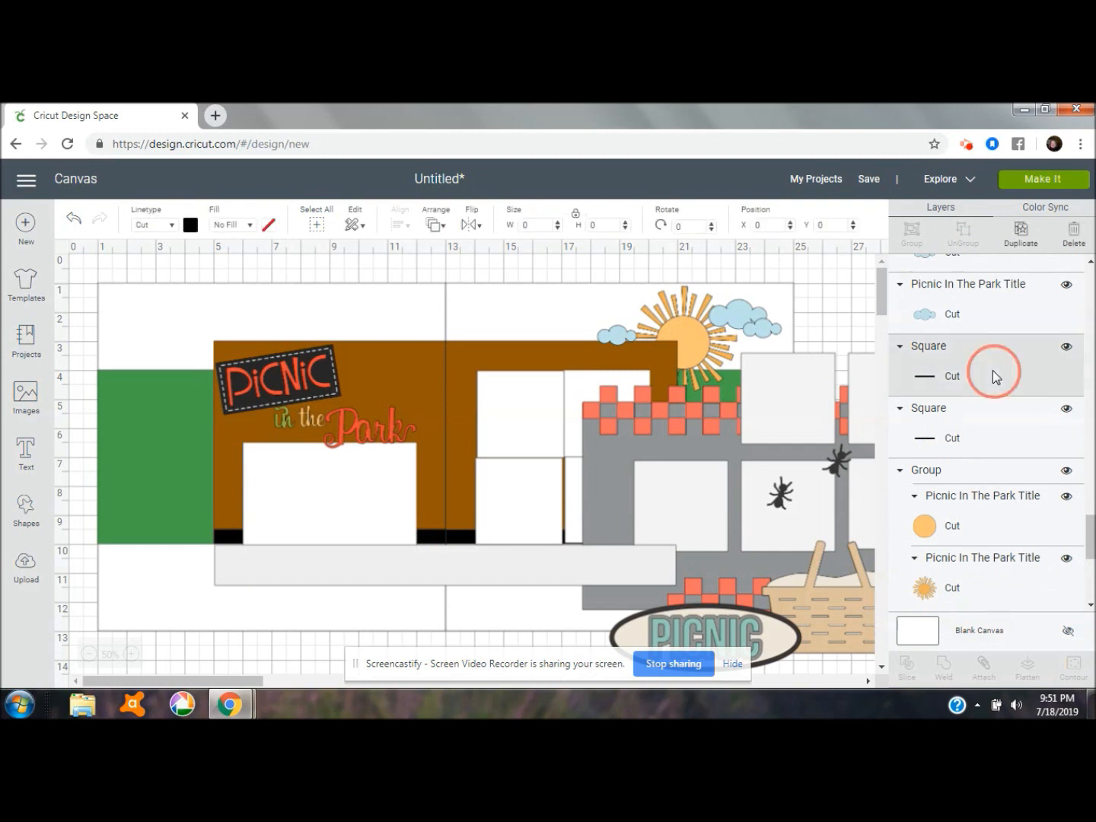
{"action": "key", "text": "Delete"}
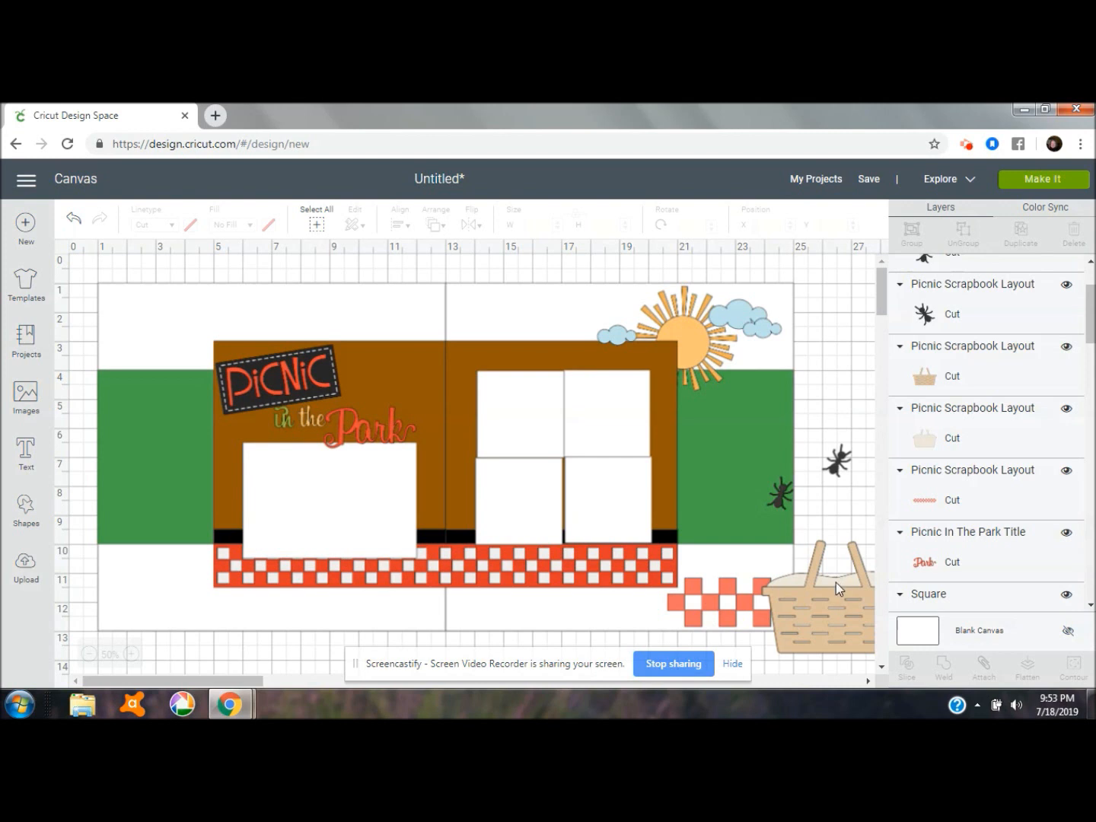
Group the two picnic basket layers and move the basket to the lower-left corner of the left-hand page
{"action": "left_click", "coordinate": [997, 358]}
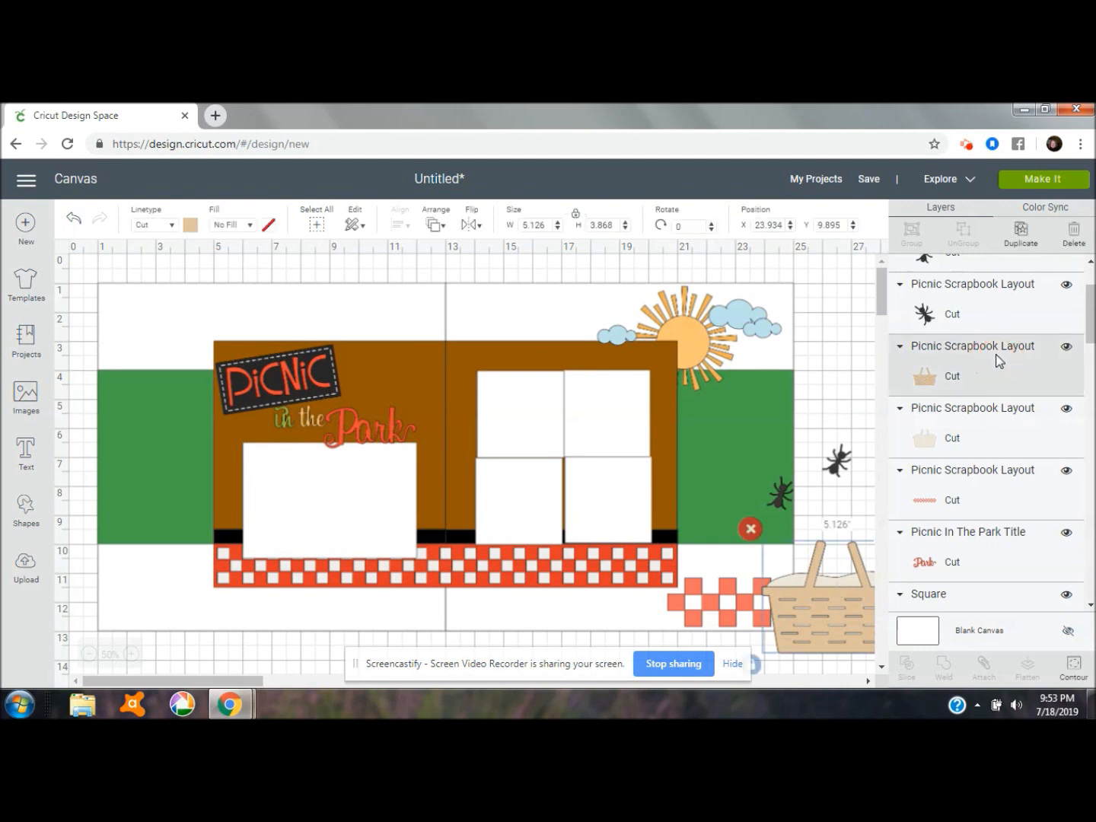
{"action": "left_click", "coordinate": [996, 427], "text": "shift"}
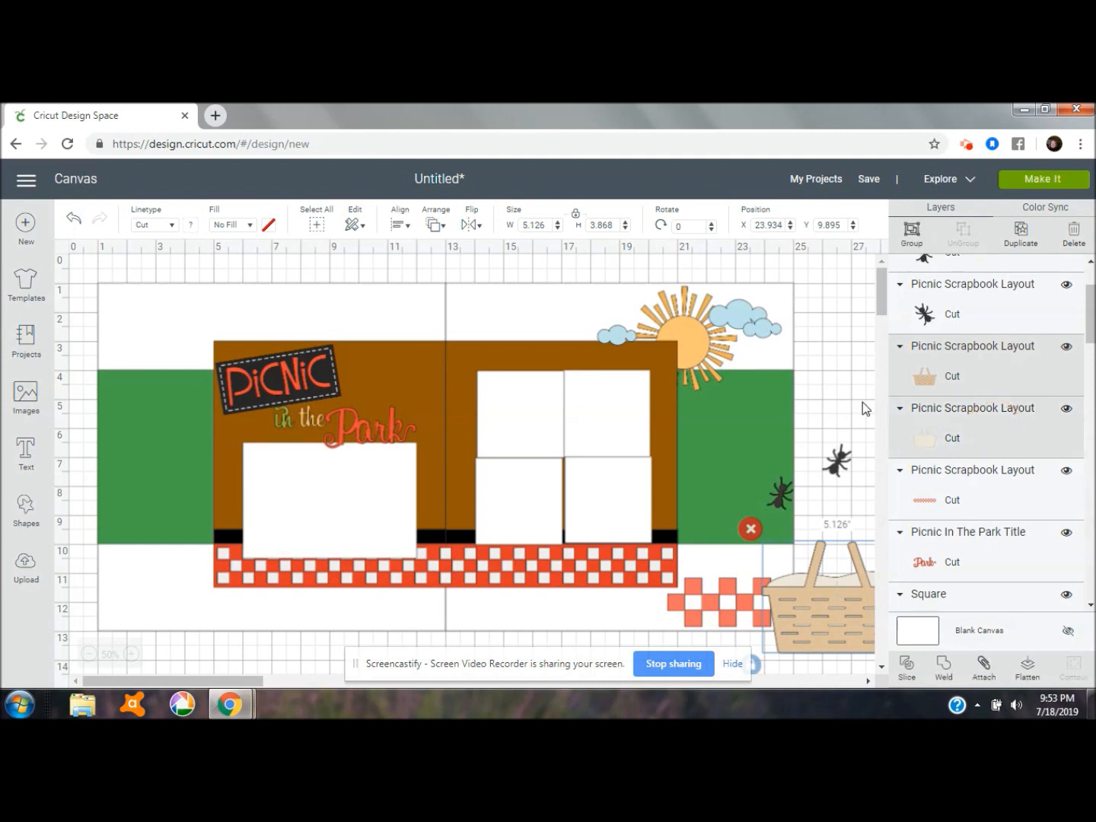
{"action": "left_click", "coordinate": [913, 235]}
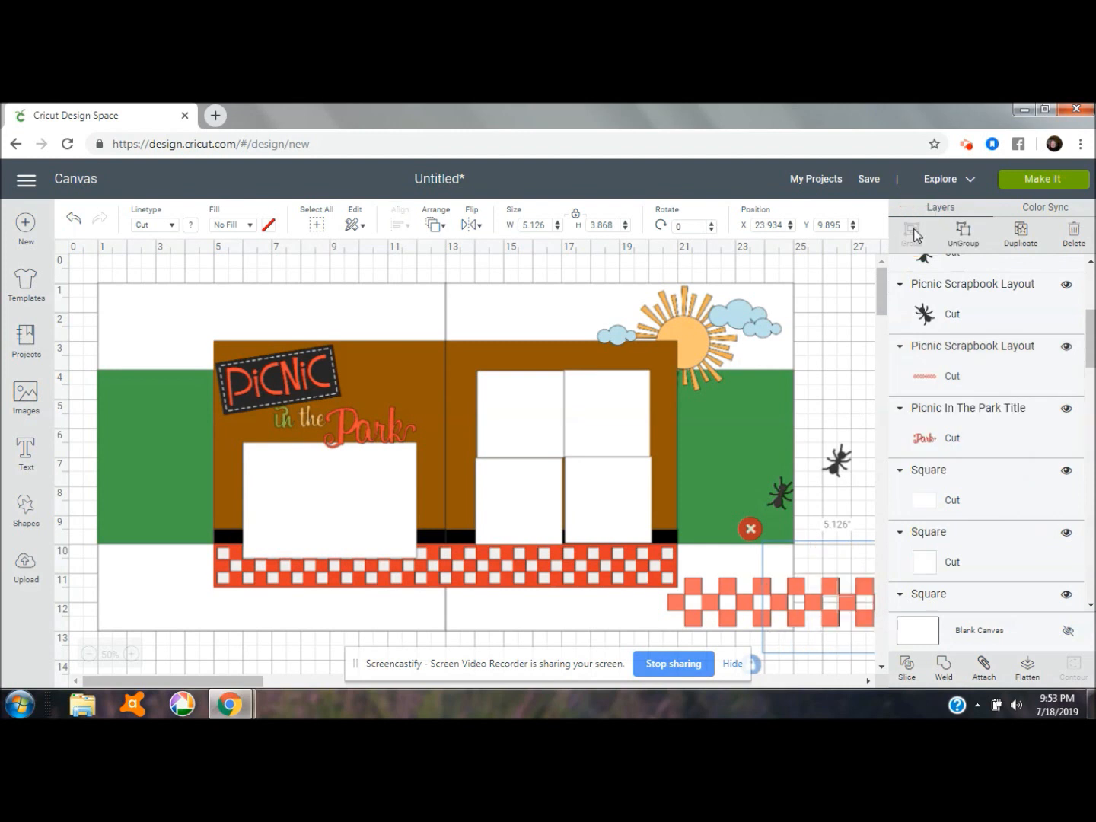
{"action": "left_click_drag", "start_coordinate": [805, 607], "coordinate": [141, 574]}
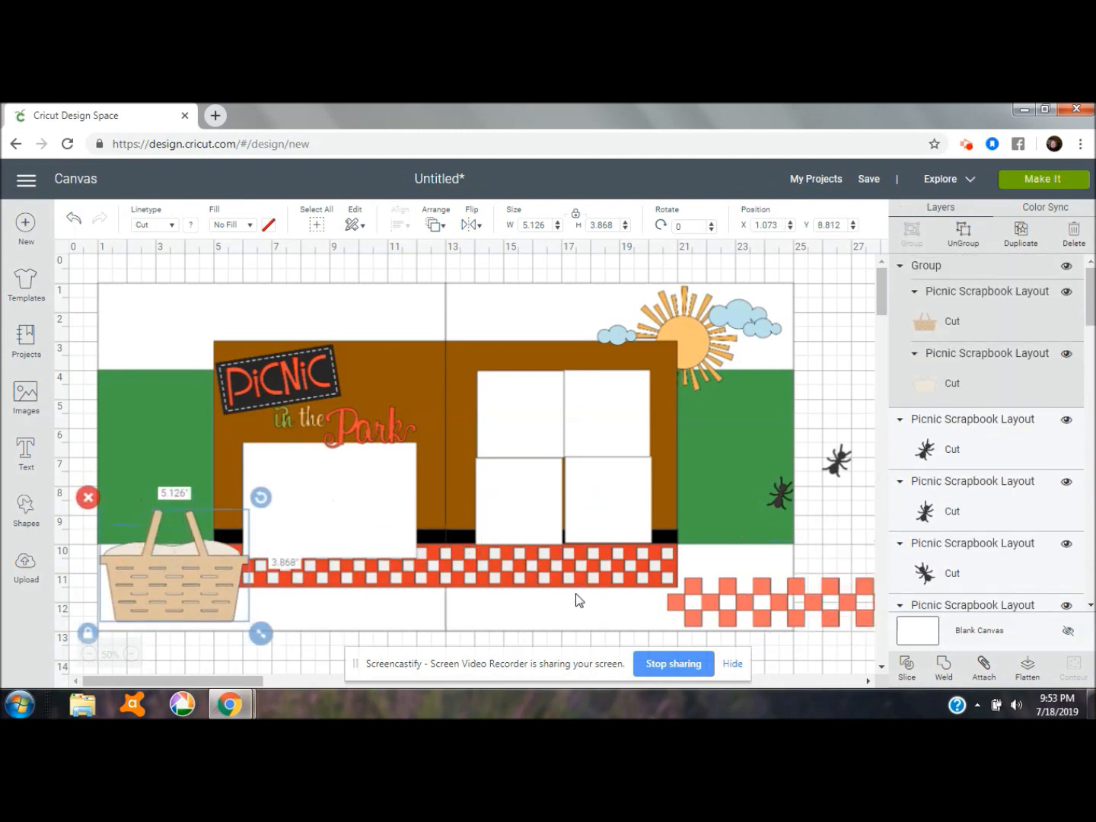
Delete the leftover coral checkered strip of the Picnic Scrapbook Layout image
{"action": "left_click", "coordinate": [757, 601]}
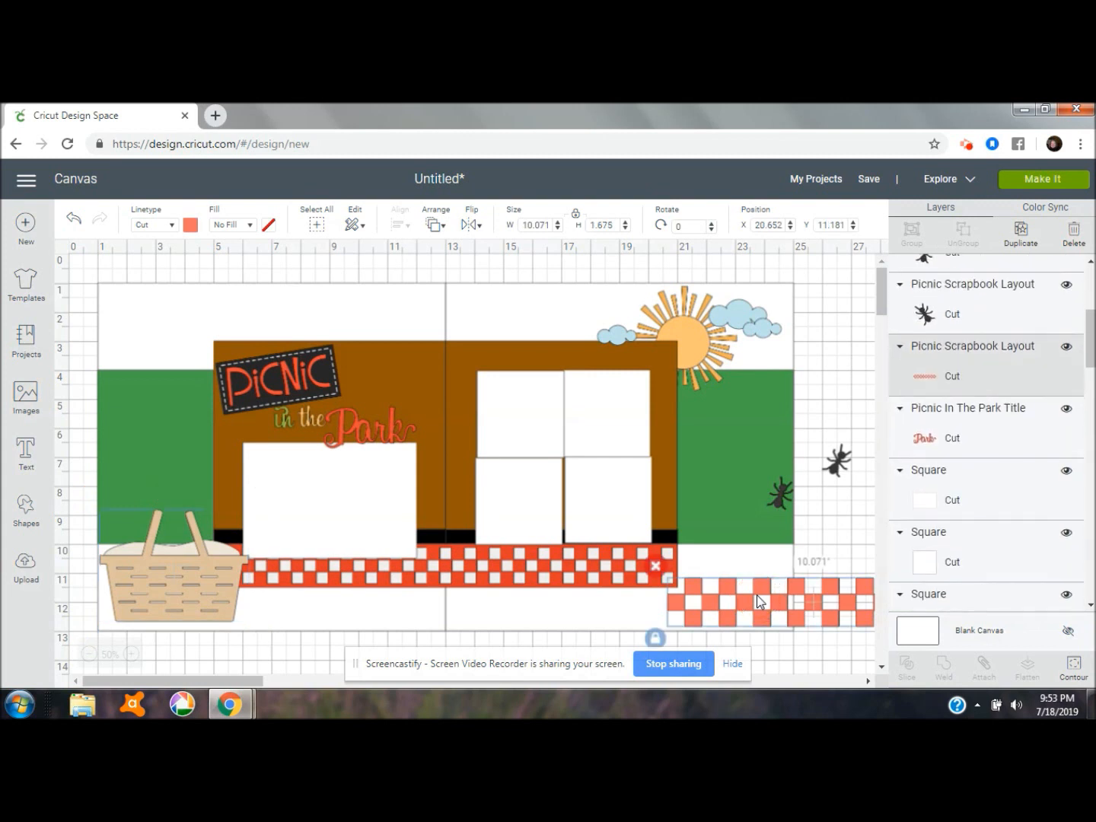
{"action": "key", "text": "Delete"}
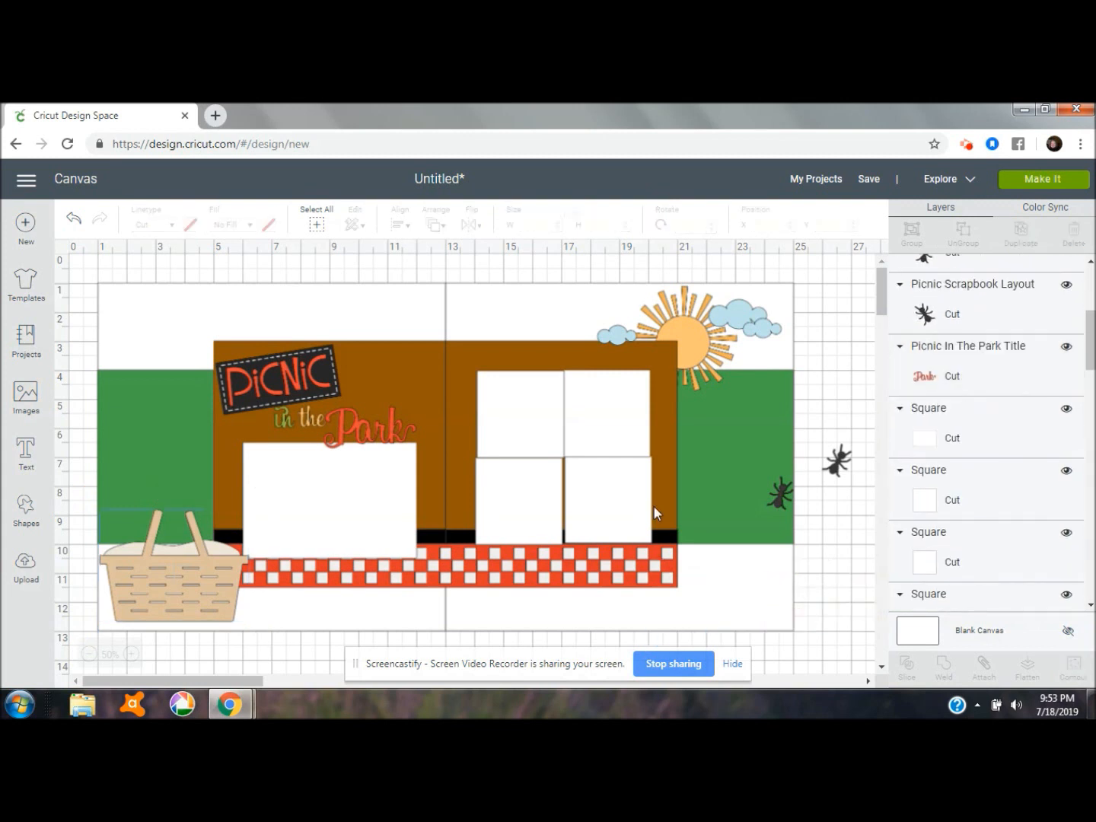
Position the upper-left 3-inch white square of the photo grid at X 14, Y 4
{"action": "left_click", "coordinate": [517, 408]}
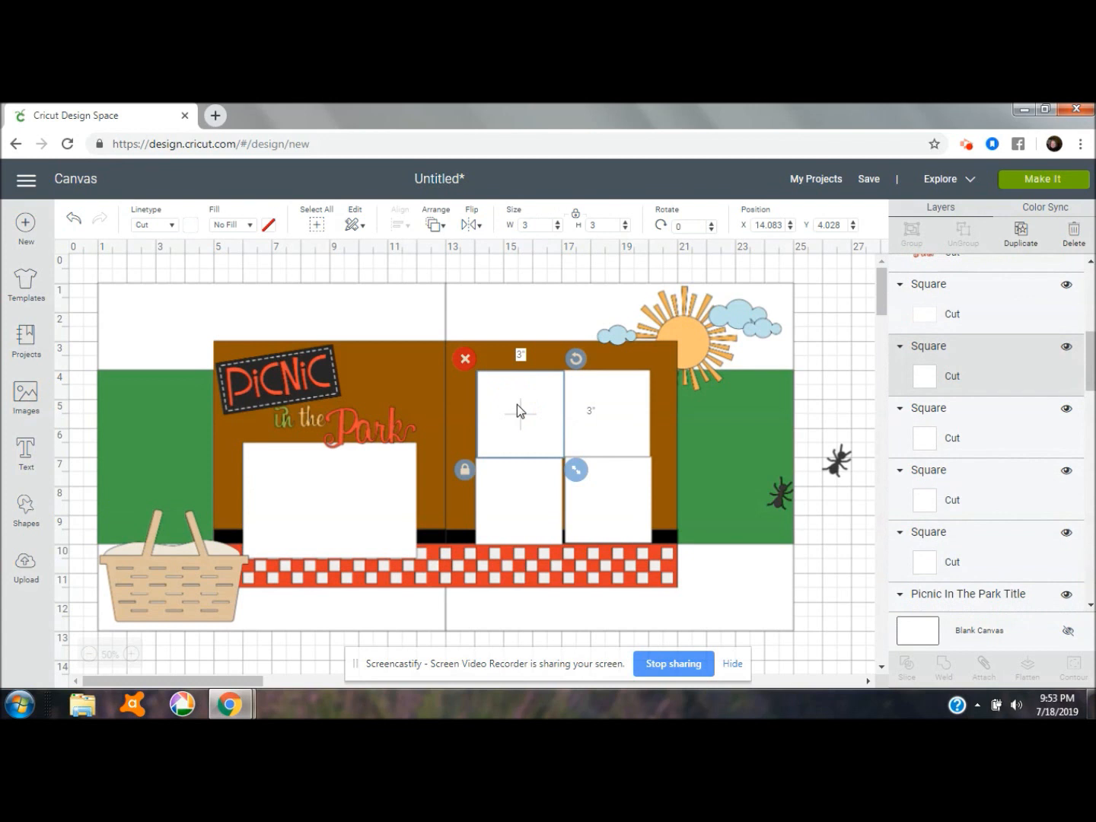
{"action": "left_click", "coordinate": [504, 352]}
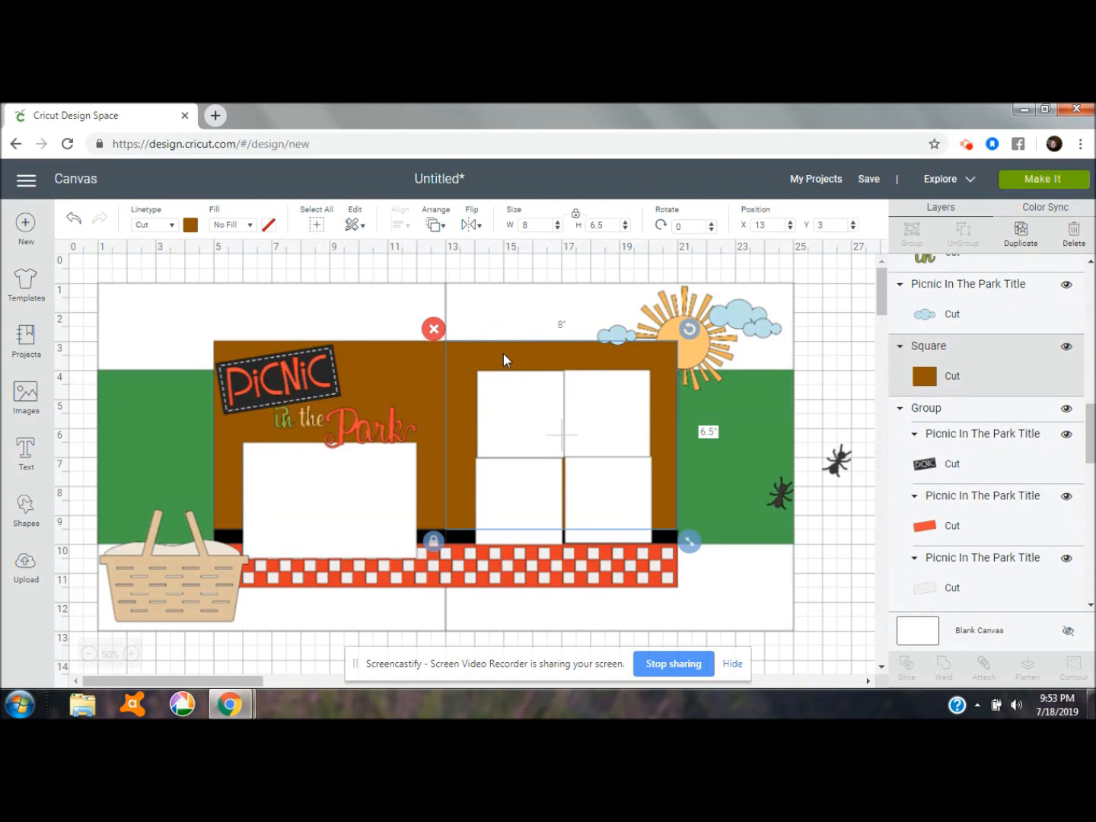
{"action": "left_click", "coordinate": [532, 406]}
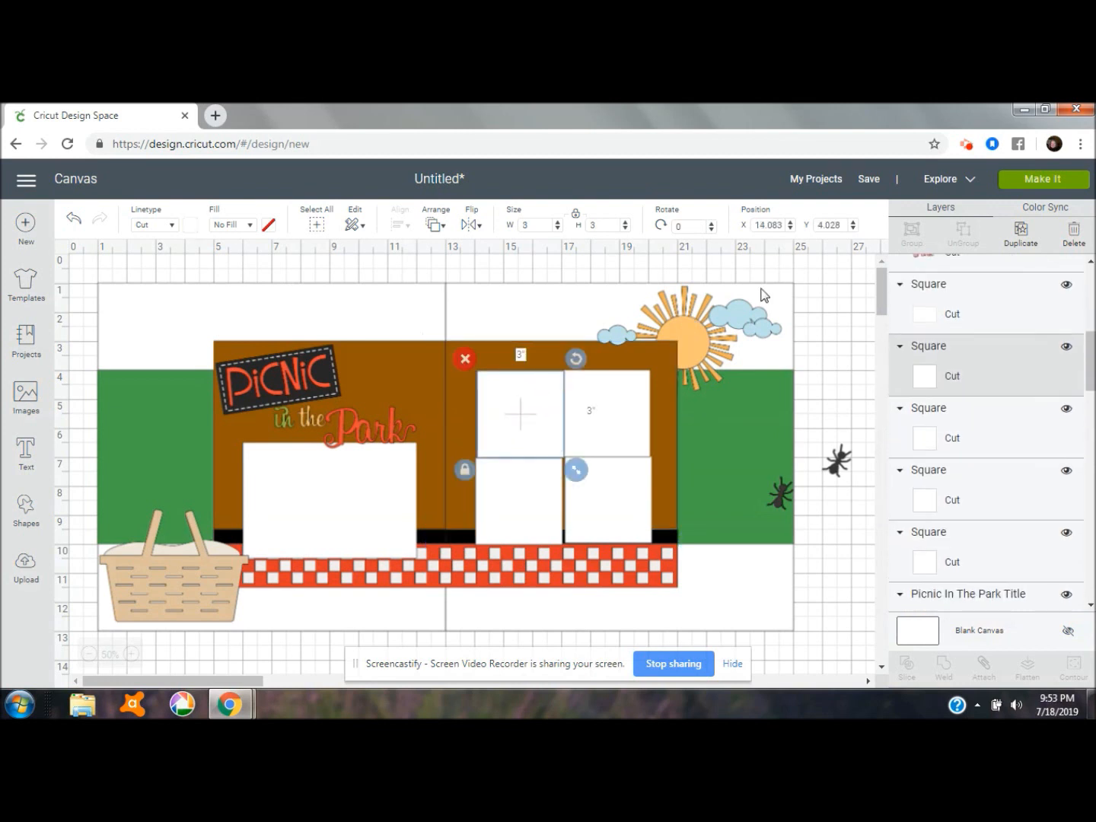
{"action": "left_click", "coordinate": [844, 226]}
{"action": "key", "text": "BackSpace"}
{"action": "key", "text": "BackSpace"}
{"action": "key", "text": "BackSpace"}
{"action": "key", "text": "BackSpace"}
{"action": "key", "text": "BackSpace"}
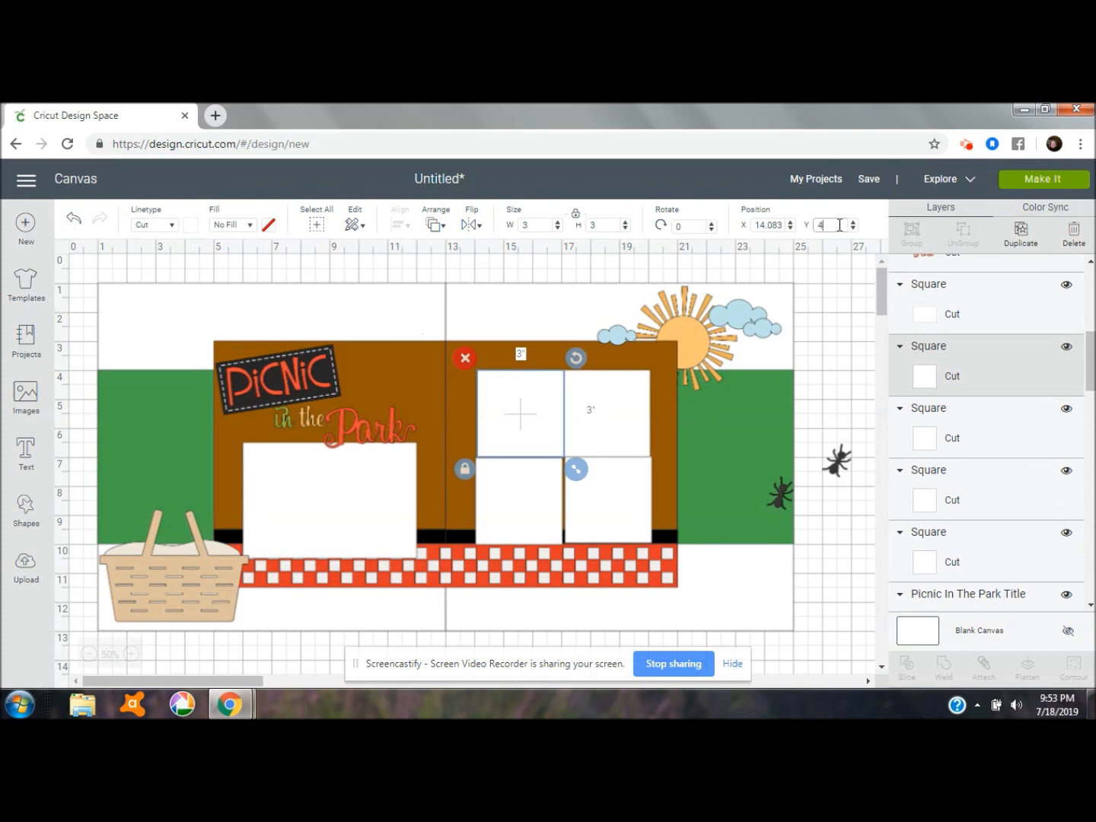
{"action": "left_click", "coordinate": [779, 225]}
{"action": "key", "text": "BackSpace"}
{"action": "key", "text": "BackSpace"}
{"action": "key", "text": "BackSpace"}
{"action": "key", "text": "BackSpace"}
{"action": "key", "text": "BackSpace"}
{"action": "key", "text": "BackSpace"}
Position the lower-left 3-inch white square of the photo grid at X 14, Y 7
{"action": "left_click", "coordinate": [553, 481]}
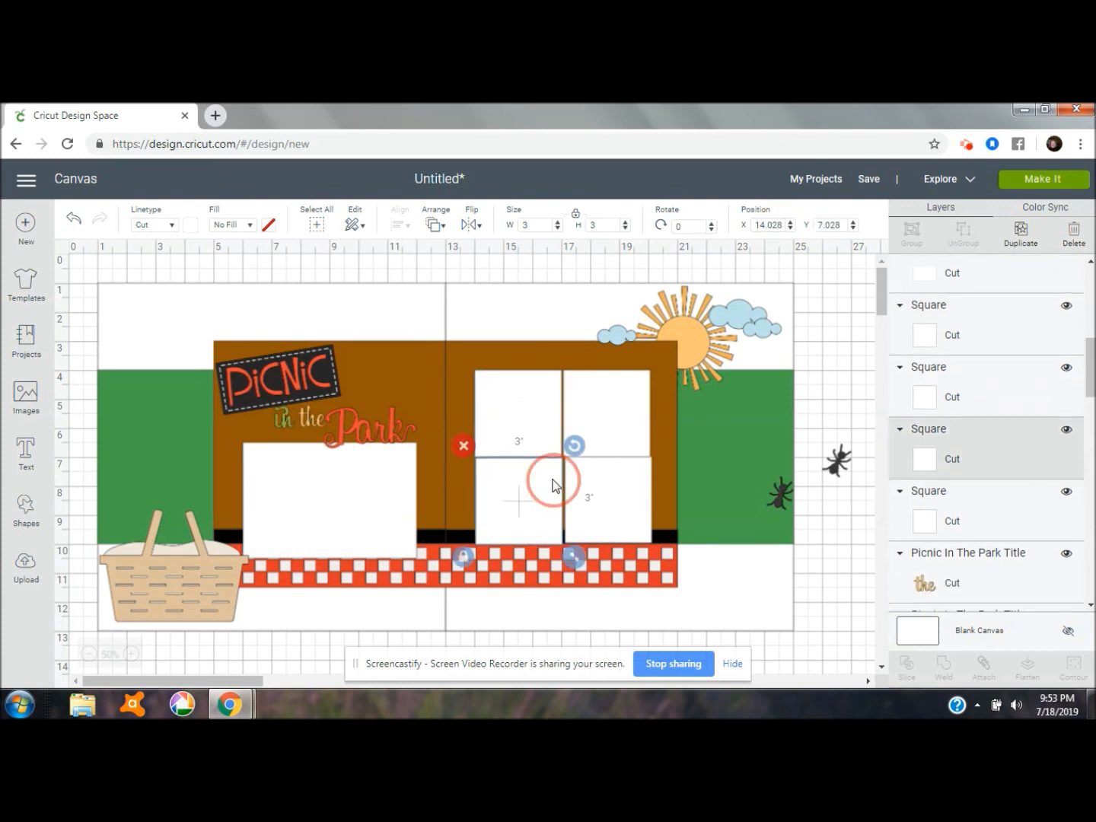
{"action": "left_click", "coordinate": [783, 223]}
{"action": "key", "text": "Tab"}
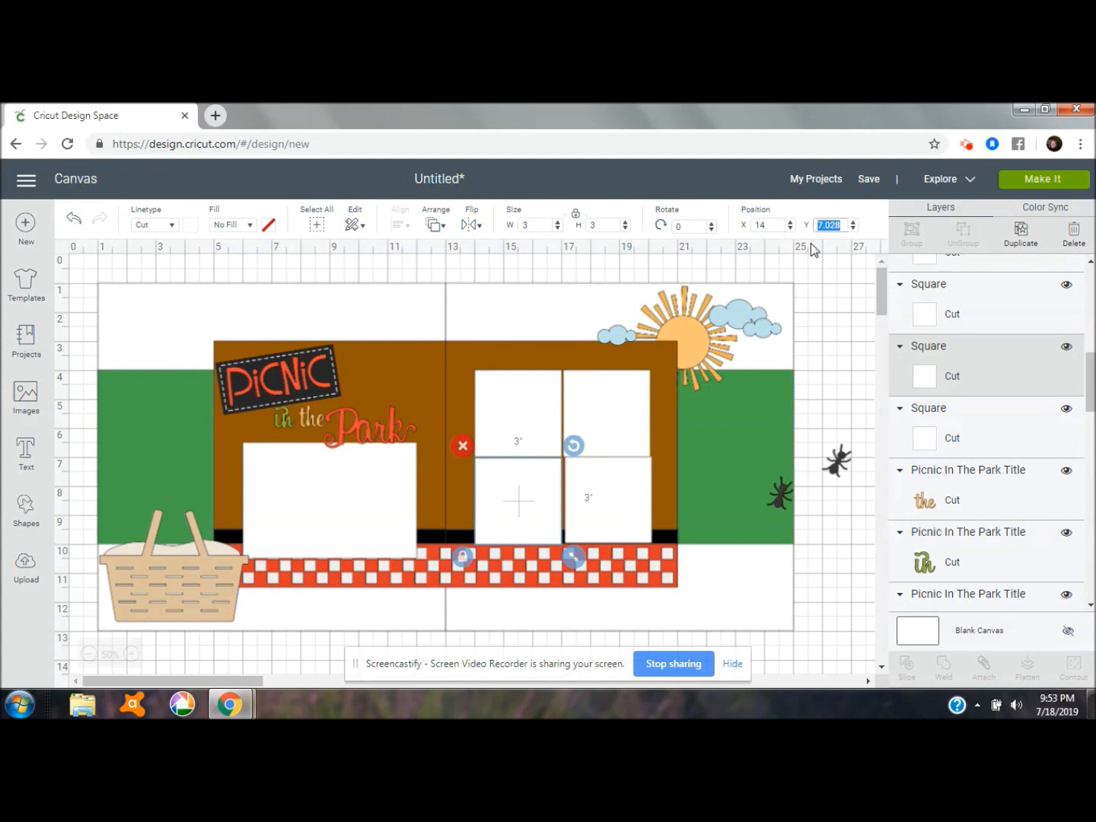
{"action": "left_click", "coordinate": [849, 252]}
{"action": "left_click", "coordinate": [846, 224]}
{"action": "key", "text": "BackSpace"}
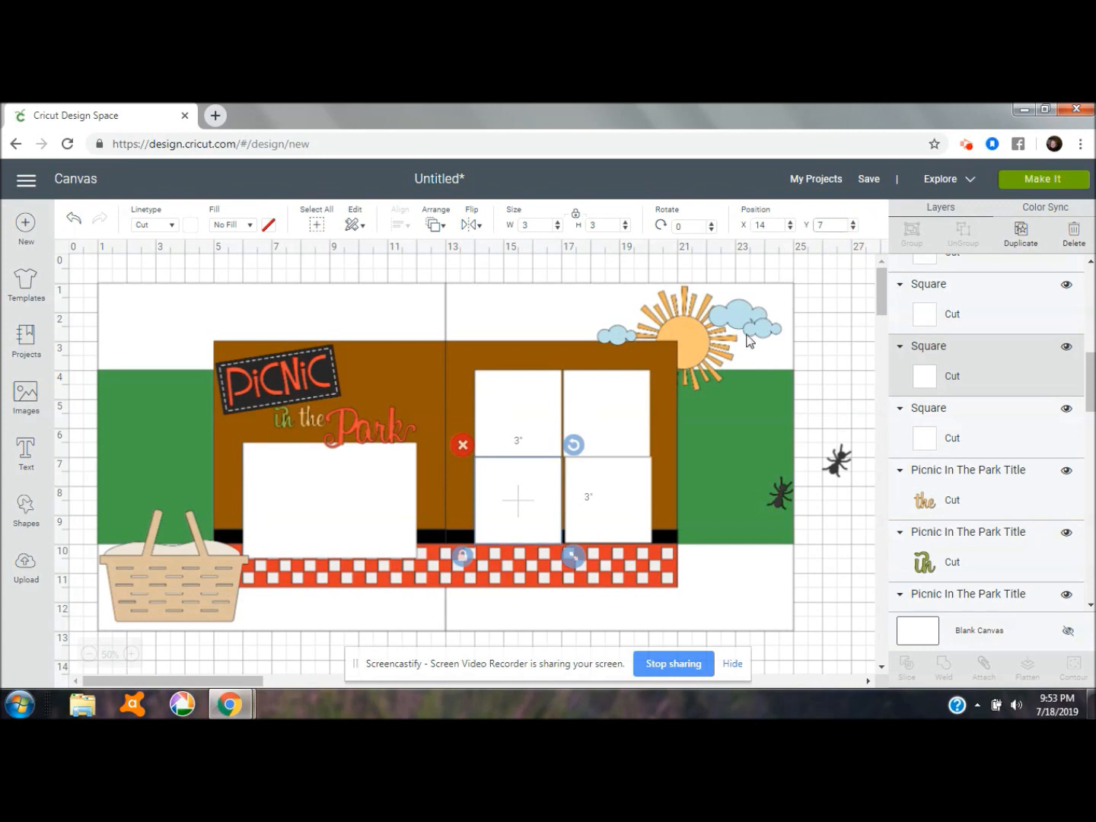
{"action": "key", "text": "Return"}
Set the X position of the photo grid's upper-right 3-inch white square to 17
{"action": "left_click", "coordinate": [626, 414]}
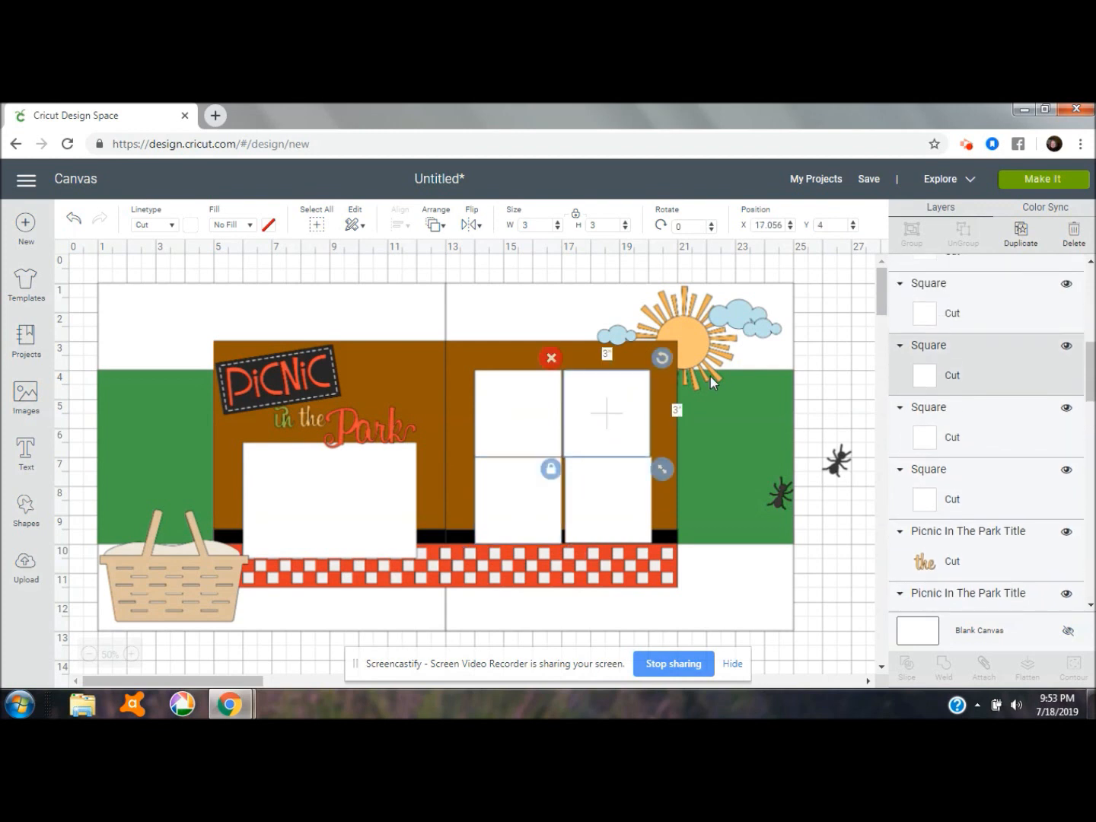
{"action": "left_click", "coordinate": [778, 225]}
{"action": "key", "text": "BackSpace"}
{"action": "key", "text": "BackSpace"}
{"action": "key", "text": "Tab"}
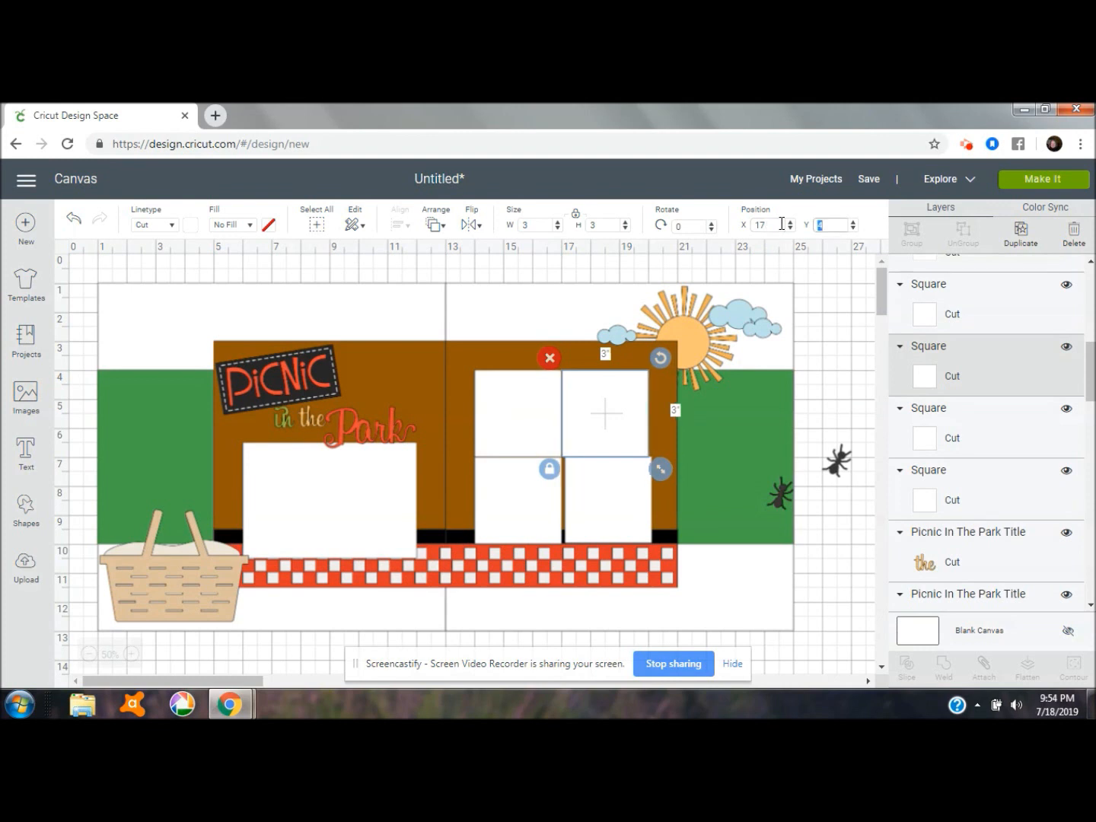
Place the lower-right 3-inch white square flush against the other three squares of the photo grid
{"action": "left_click", "coordinate": [624, 502]}
Shrink the picnic basket to about 3.85 by 2.9 inches and place it over the checkered border's left end
{"action": "left_click", "coordinate": [206, 583]}
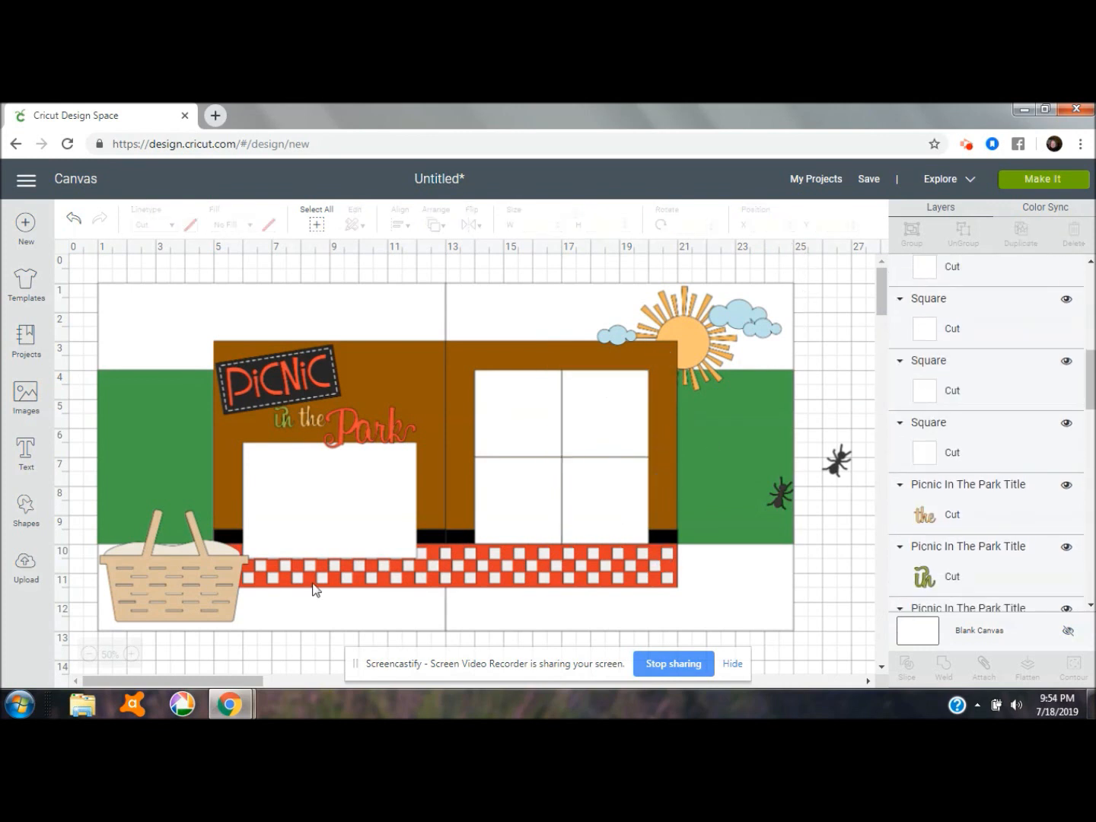
{"action": "left_click_drag", "start_coordinate": [260, 641], "coordinate": [241, 626]}
{"action": "left_click", "coordinate": [179, 582]}
{"action": "mouse_move", "coordinate": [179, 579]}
{"action": "left_mouse_down"}
{"action": "mouse_move", "coordinate": [199, 599]}
{"action": "mouse_move", "coordinate": [194, 582]}
{"action": "left_mouse_up"}
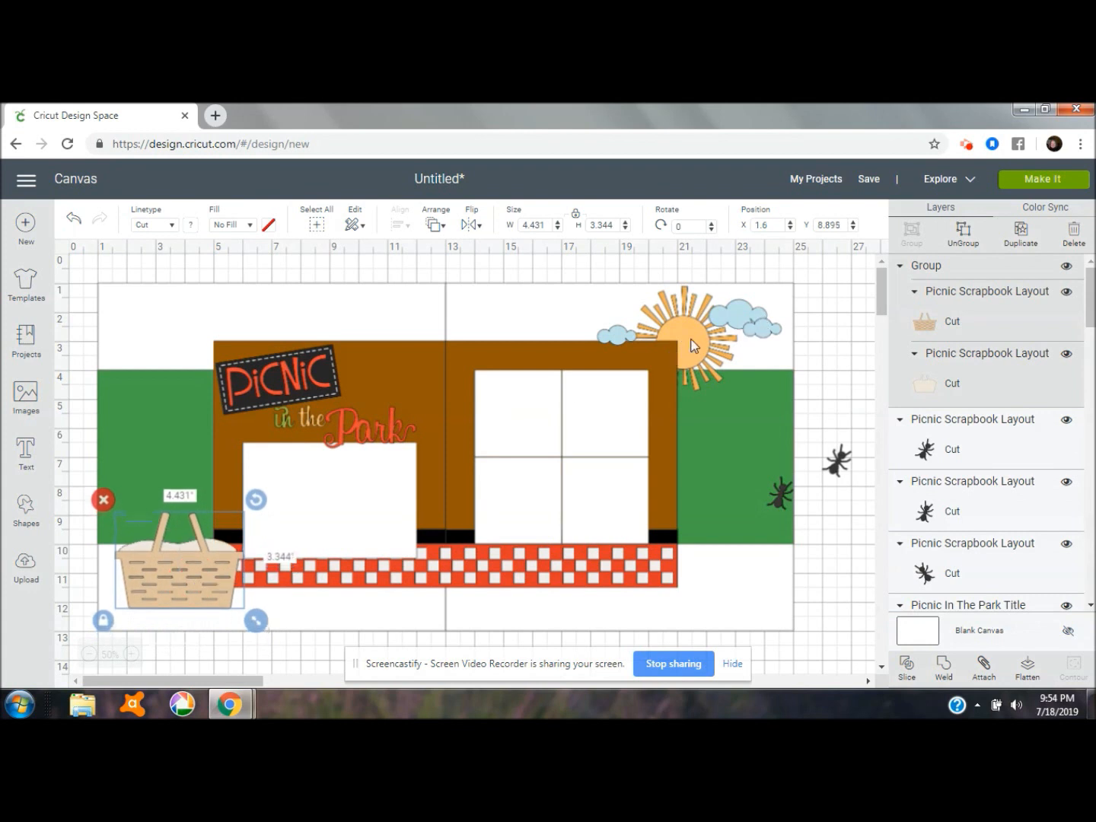
{"action": "left_click_drag", "start_coordinate": [255, 620], "coordinate": [210, 592]}
{"action": "left_click", "coordinate": [191, 585]}
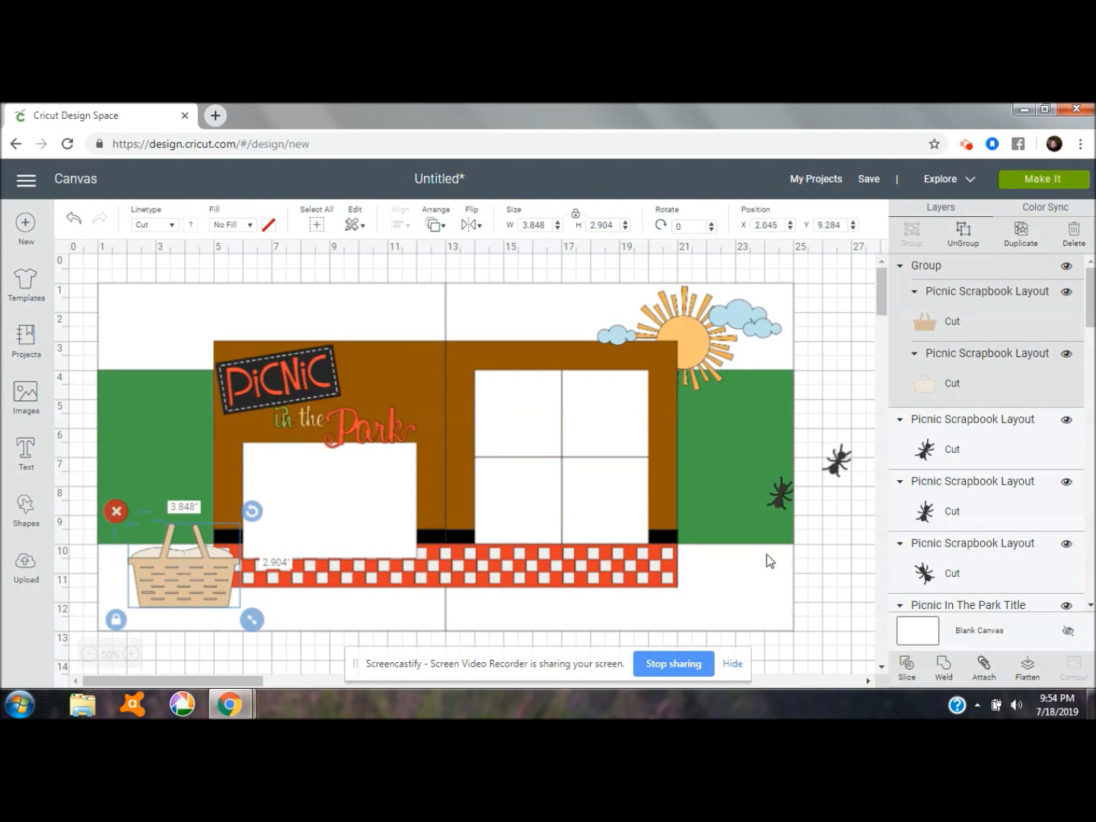
Place a shrunken ant on the brown panel's top edge beside the Picnic sign and another at the photo grid's lower-left corner
{"action": "left_click", "coordinate": [777, 499]}
{"action": "left_click_drag", "start_coordinate": [777, 499], "coordinate": [393, 427]}
{"action": "left_click_drag", "start_coordinate": [389, 369], "coordinate": [350, 341]}
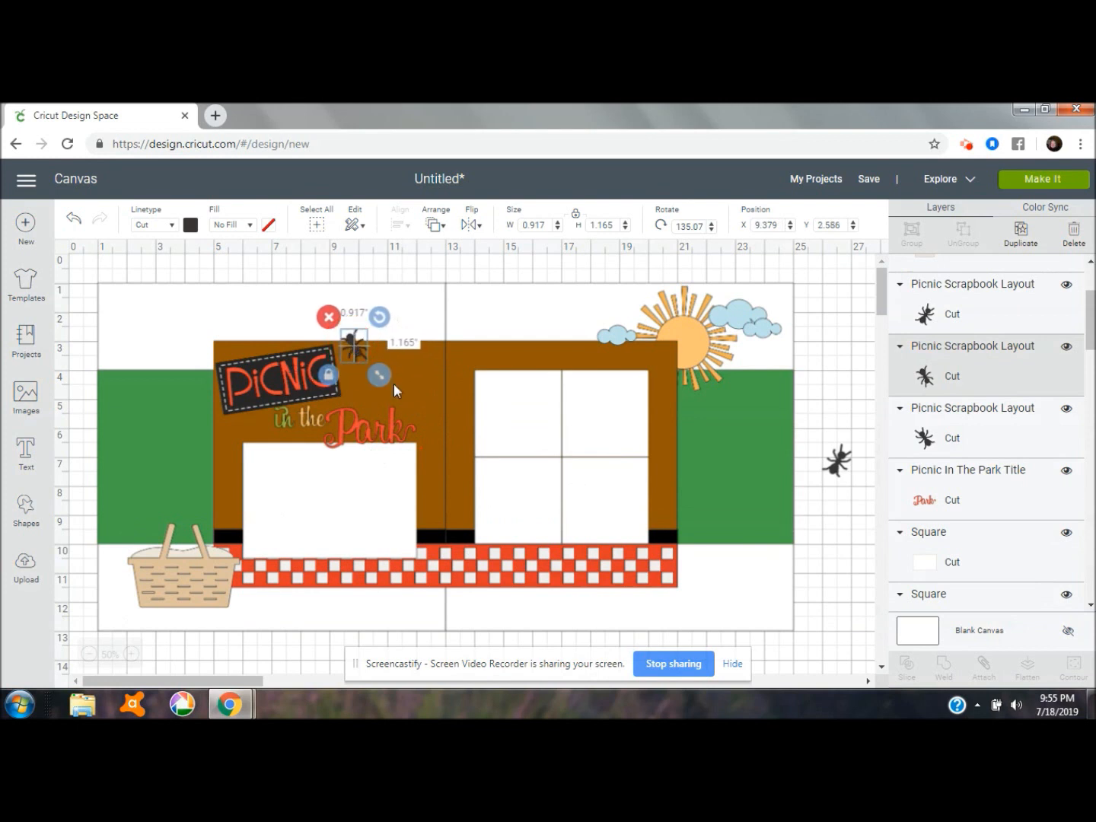
{"action": "left_click_drag", "start_coordinate": [383, 376], "coordinate": [371, 367]}
{"action": "left_click_drag", "start_coordinate": [842, 468], "coordinate": [503, 564]}
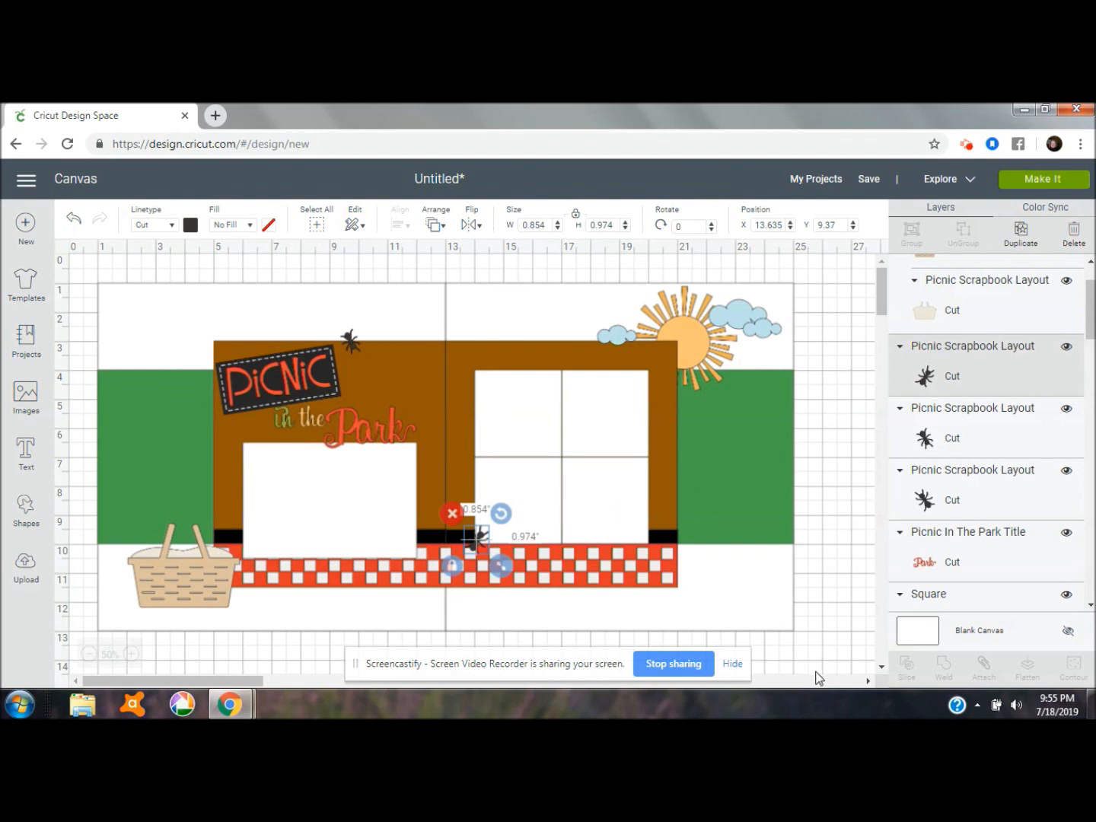
Move the third ant to the photo grid's upper-right corner and shrink it to about 0.88 by 0.9 inches
{"action": "left_click", "coordinate": [866, 682]}
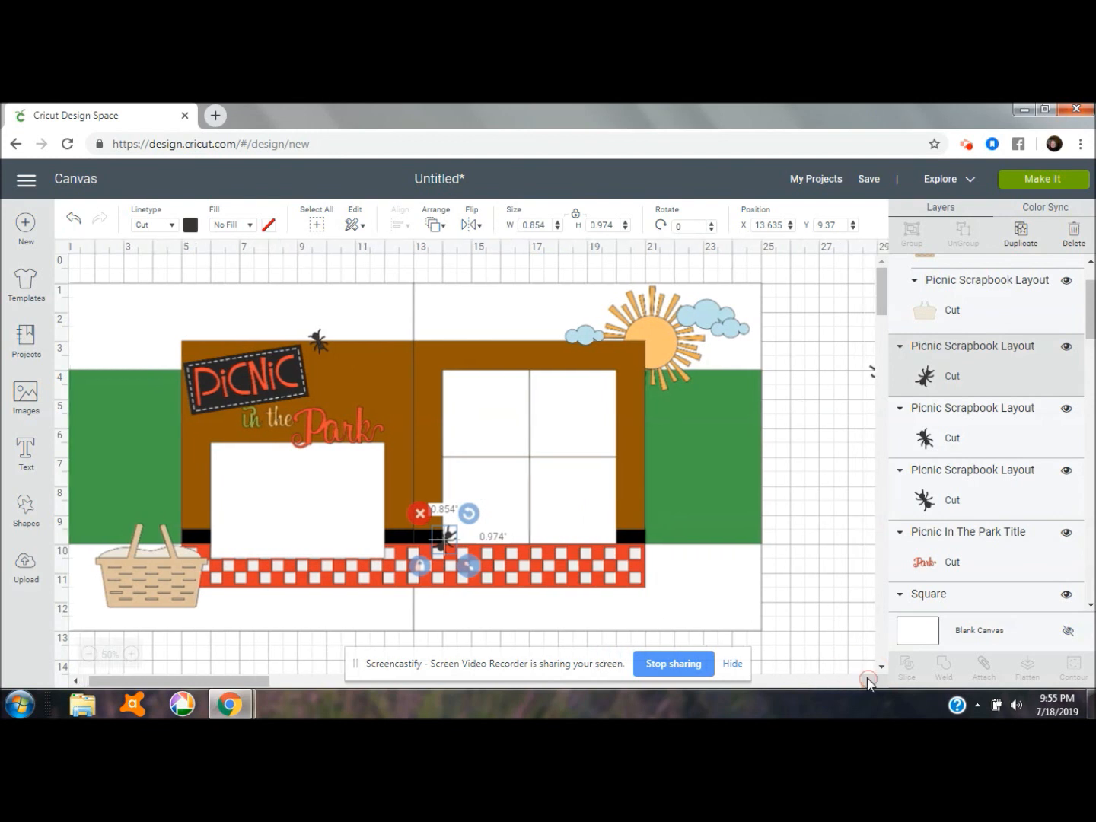
{"action": "left_click", "coordinate": [869, 370]}
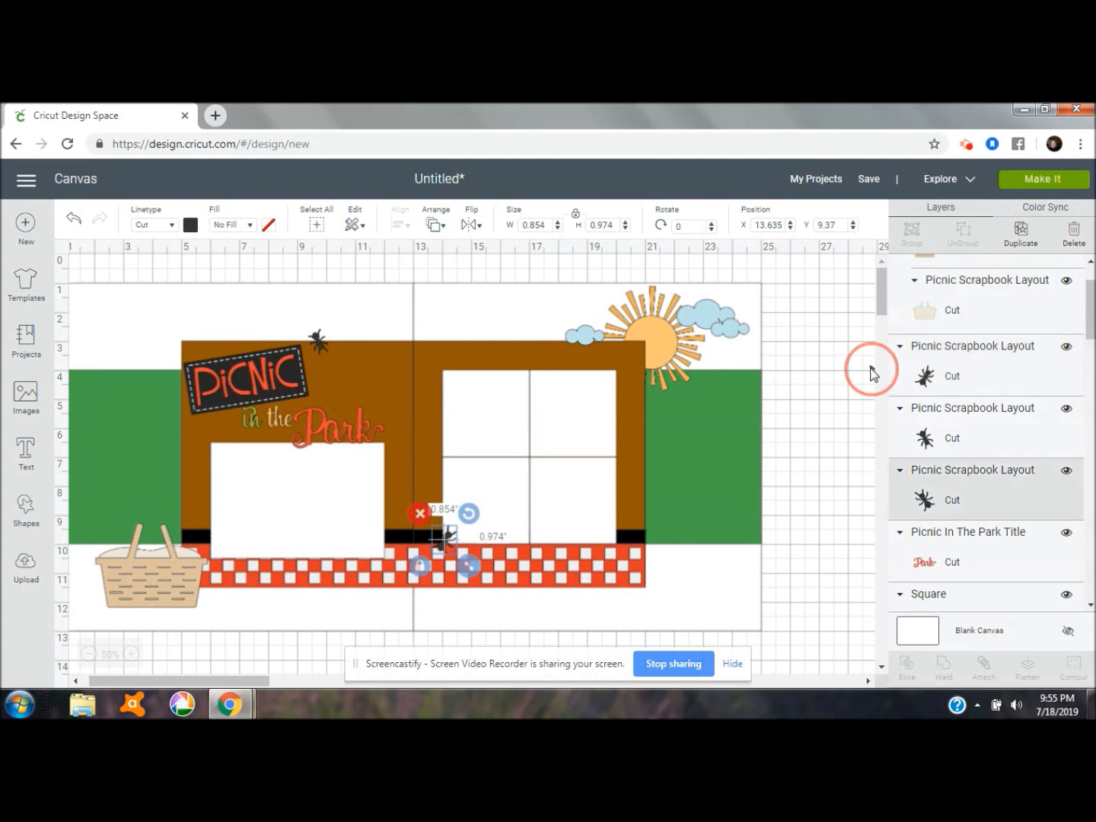
{"action": "left_click_drag", "start_coordinate": [860, 370], "coordinate": [570, 396]}
{"action": "left_click_drag", "start_coordinate": [638, 379], "coordinate": [533, 349]}
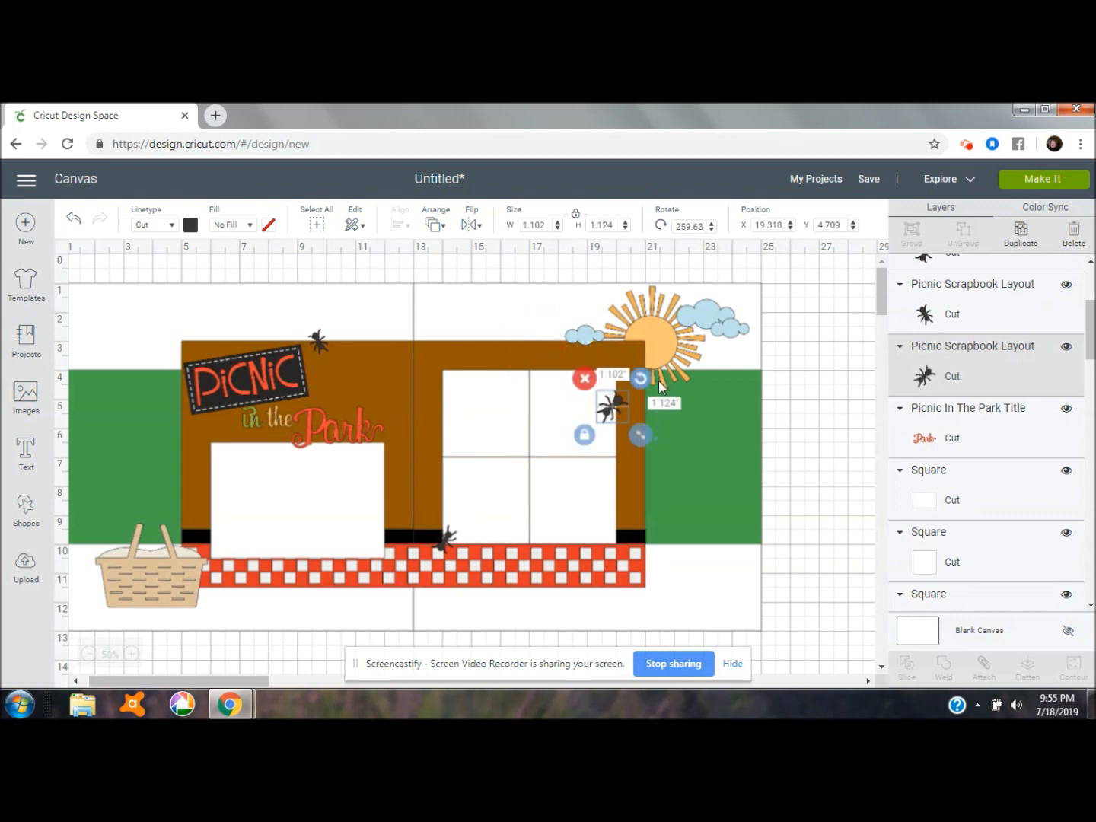
{"action": "left_click_drag", "start_coordinate": [640, 431], "coordinate": [620, 394]}
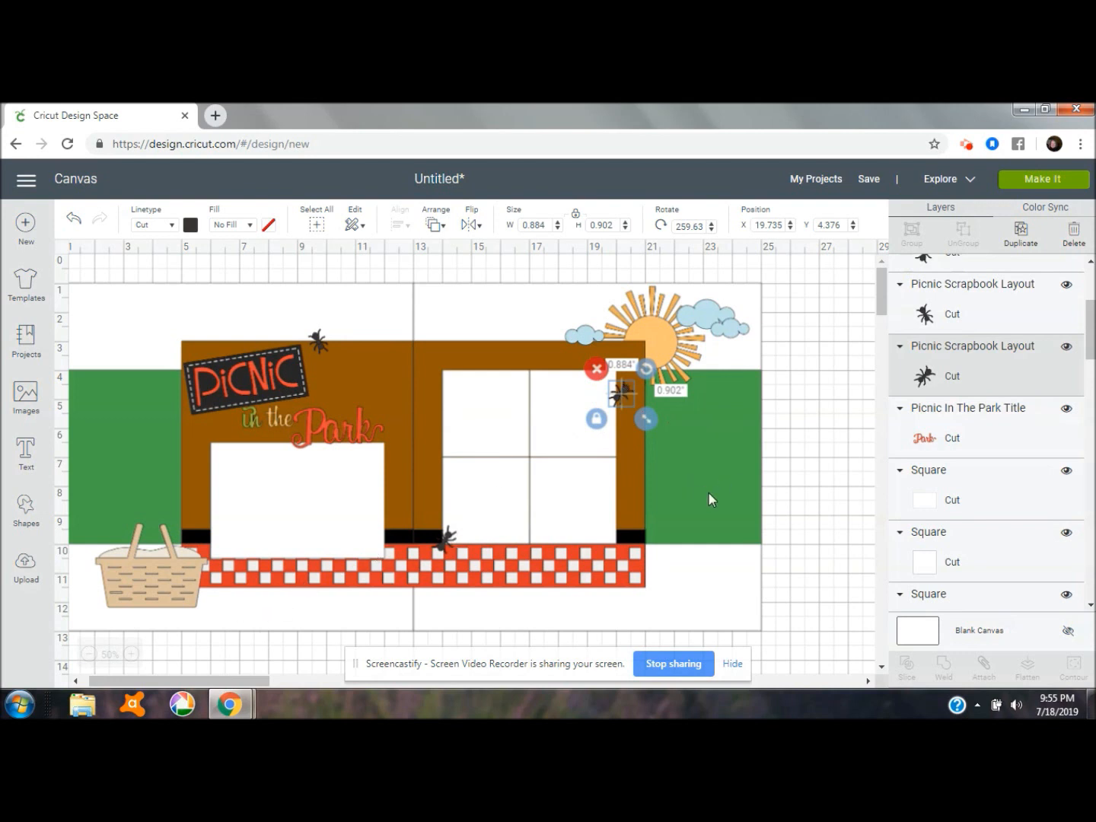
Sync all the off-white layers to one white and match the Picnic sign background and the ants to the strips' black
{"action": "left_click", "coordinate": [1060, 211]}
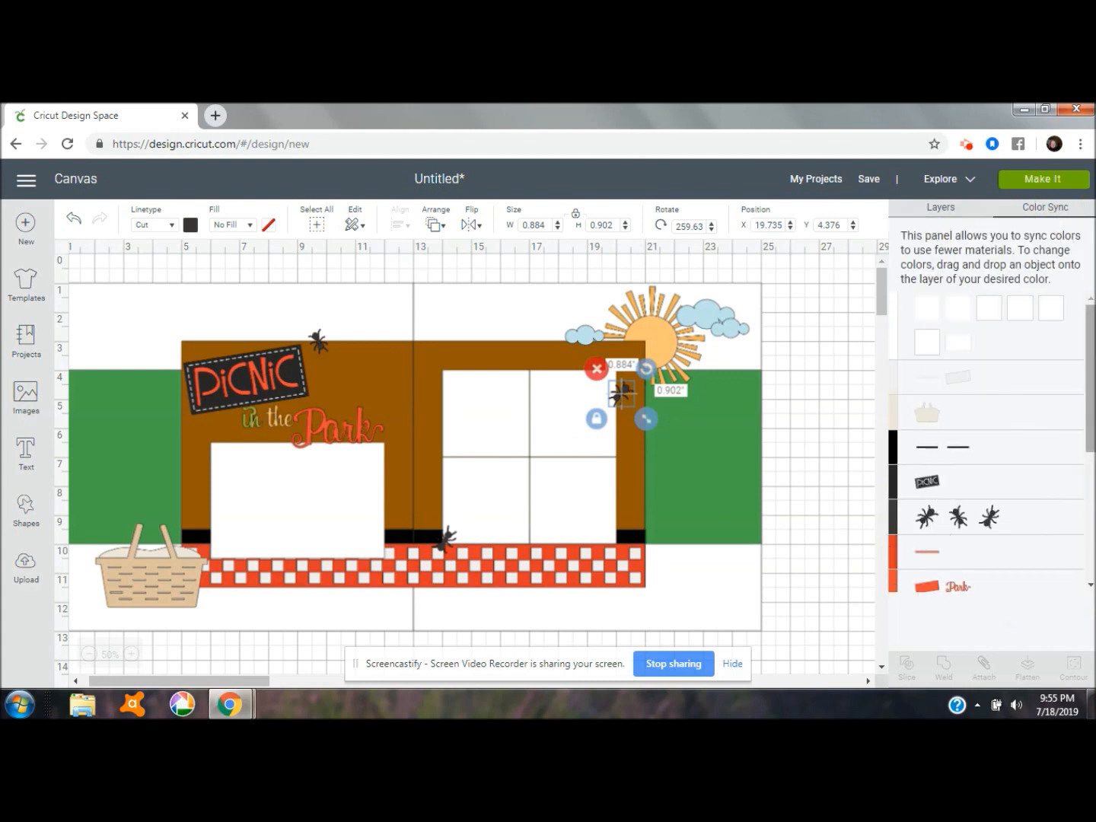
{"action": "left_click_drag", "start_coordinate": [895, 391], "coordinate": [894, 343]}
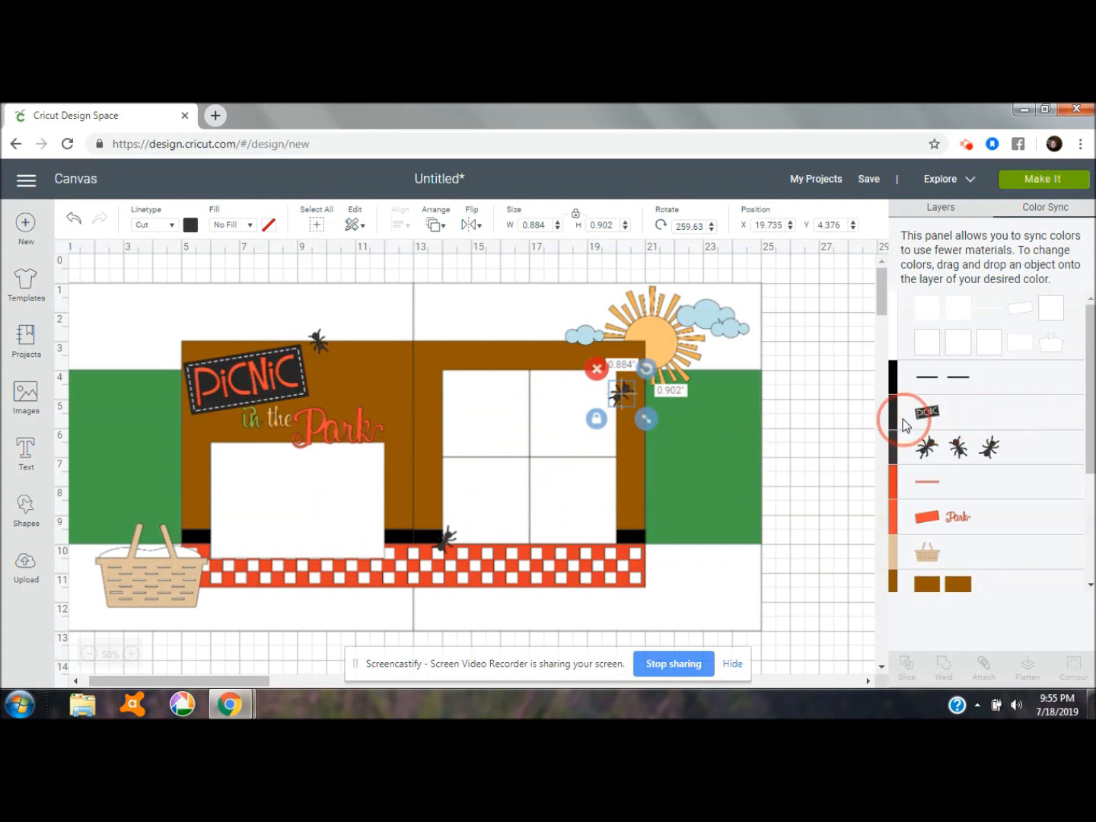
{"action": "left_click_drag", "start_coordinate": [902, 419], "coordinate": [896, 379]}
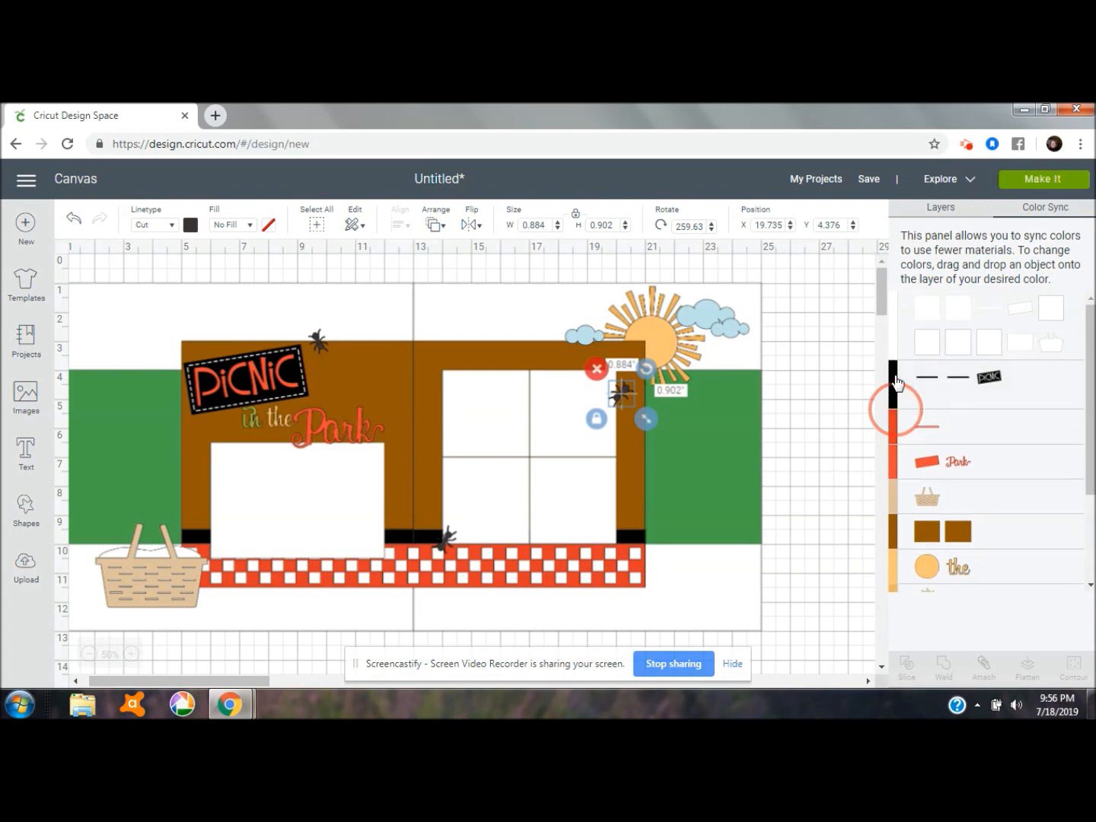
Sync the reds together, the basket to the panels' brown, the sun layers to one orange, and "in" to the rectangles' green
{"action": "left_click_drag", "start_coordinate": [898, 451], "coordinate": [895, 514]}
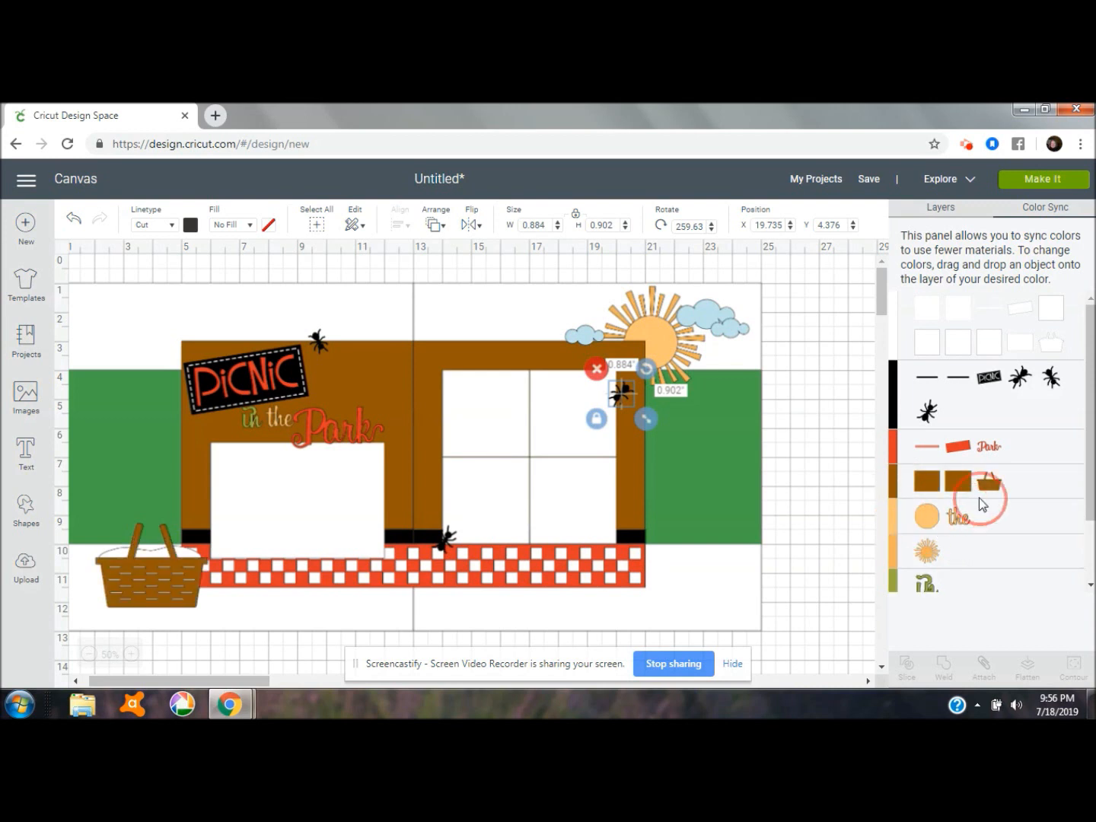
{"action": "left_click_drag", "start_coordinate": [893, 567], "coordinate": [887, 519]}
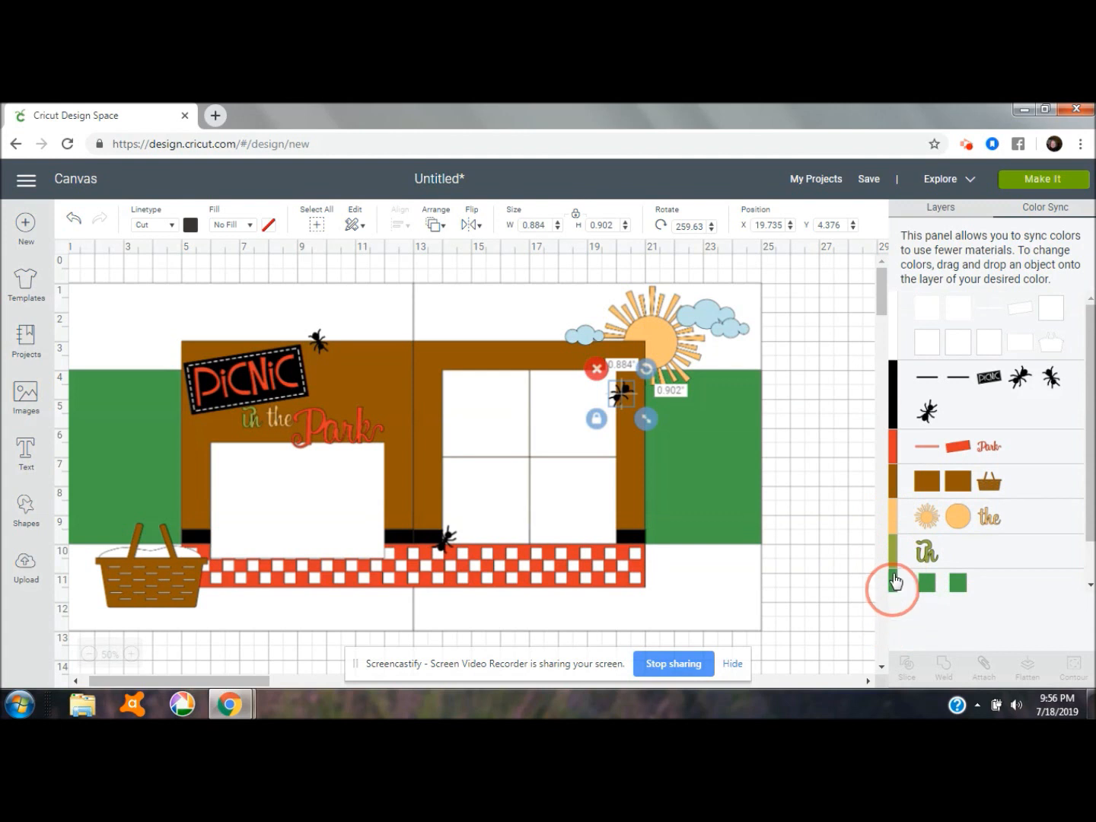
{"action": "left_click_drag", "start_coordinate": [894, 559], "coordinate": [895, 584]}
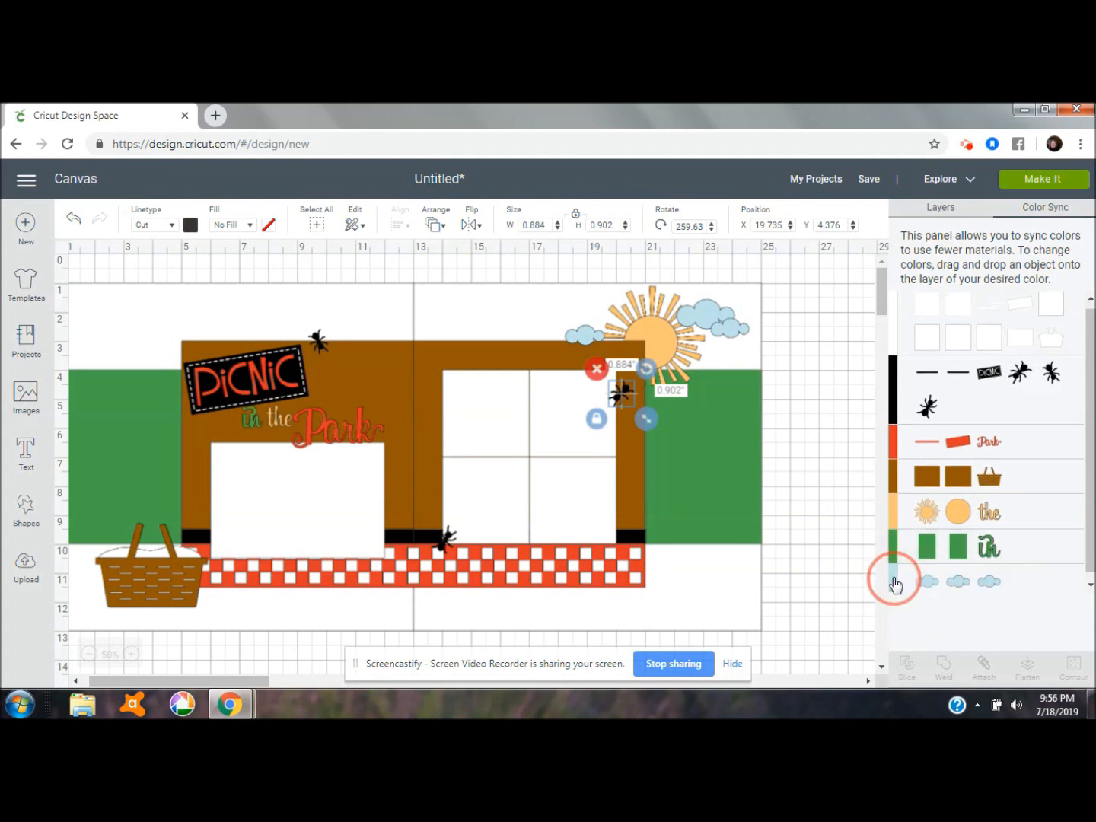
{"action": "left_click_drag", "start_coordinate": [1092, 387], "coordinate": [1093, 378]}
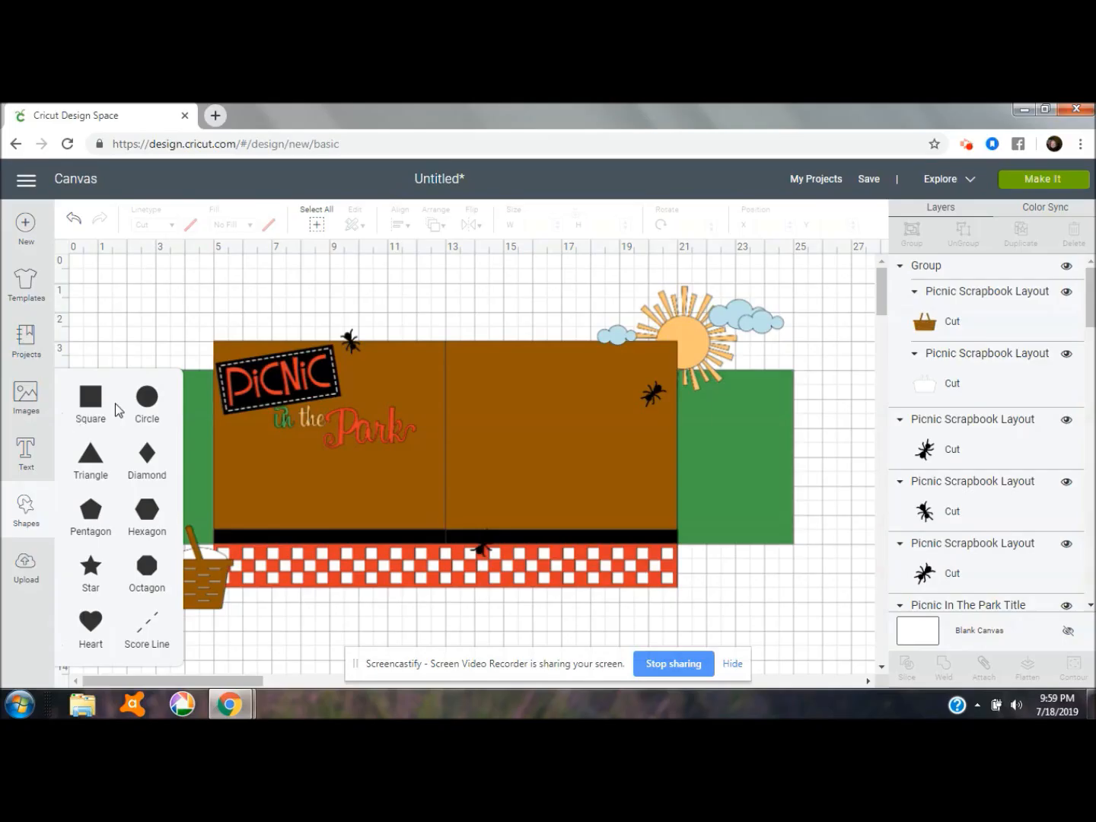
Add a square shape and set its size to 8 by 8 inches
{"action": "left_click", "coordinate": [91, 401]}
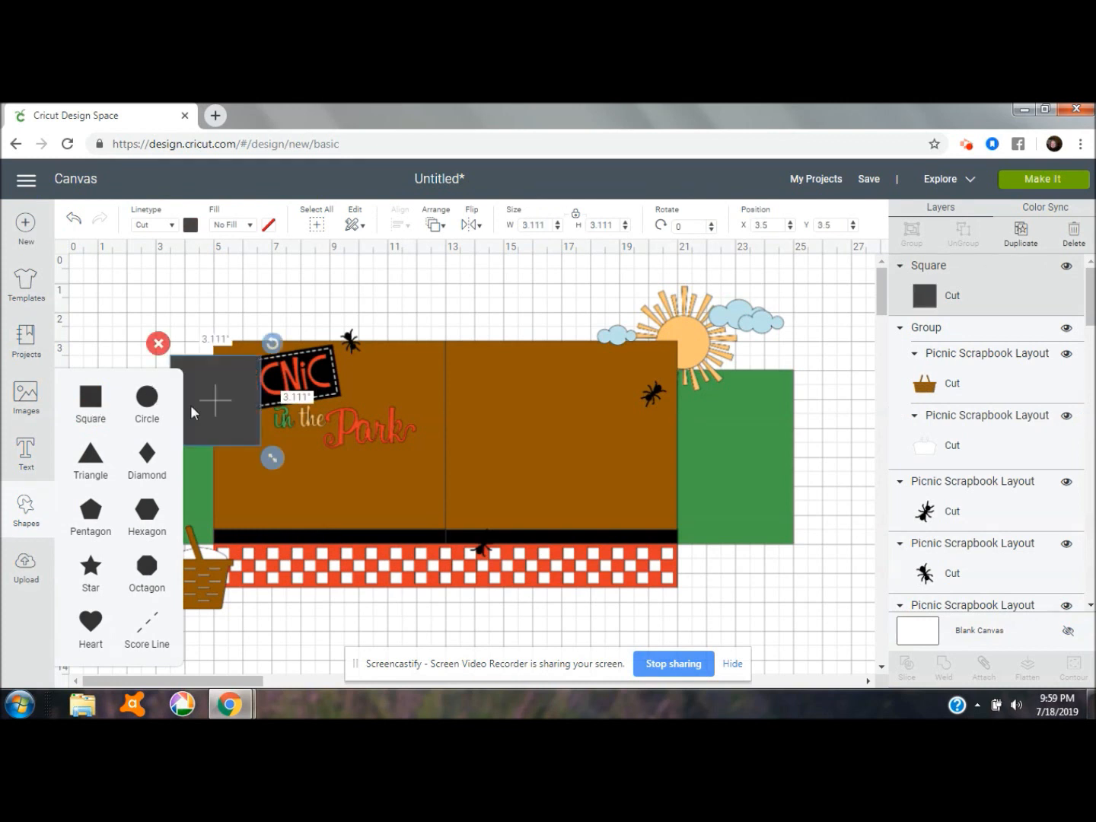
{"action": "left_click", "coordinate": [249, 403]}
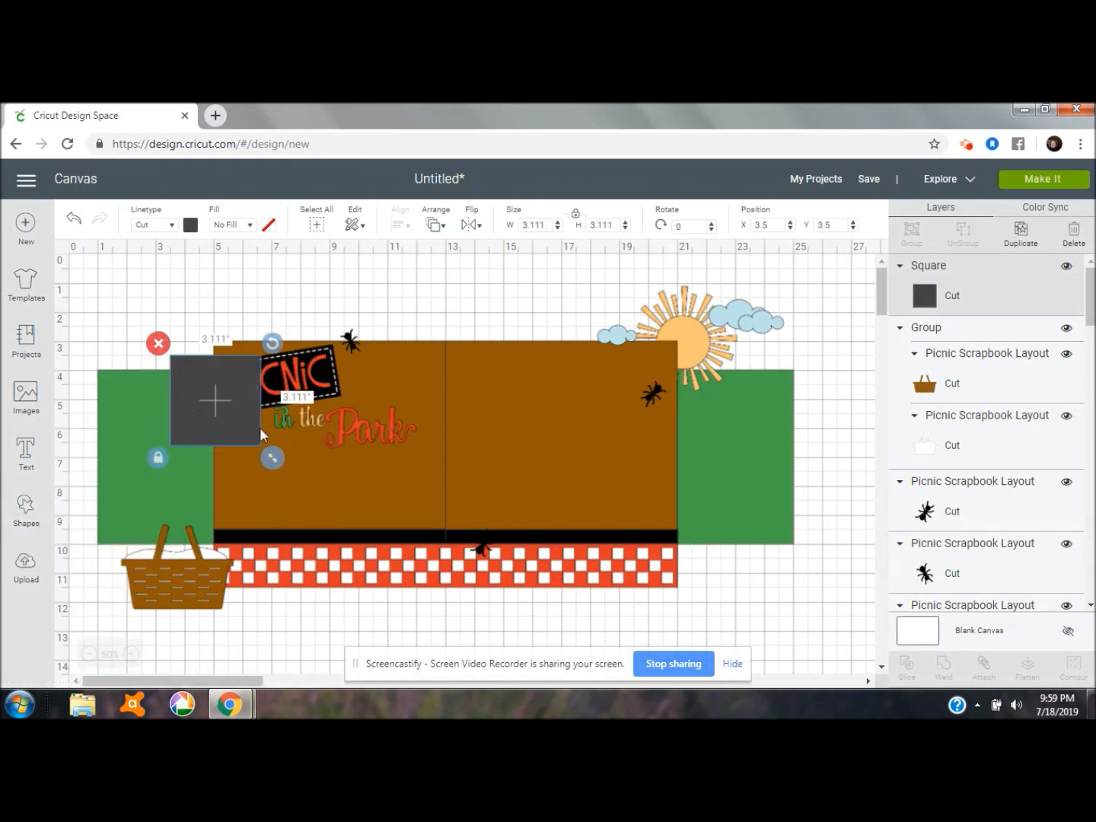
{"action": "double_click", "coordinate": [546, 221]}
{"action": "type", "text": "8"}
{"action": "key", "text": "Return"}
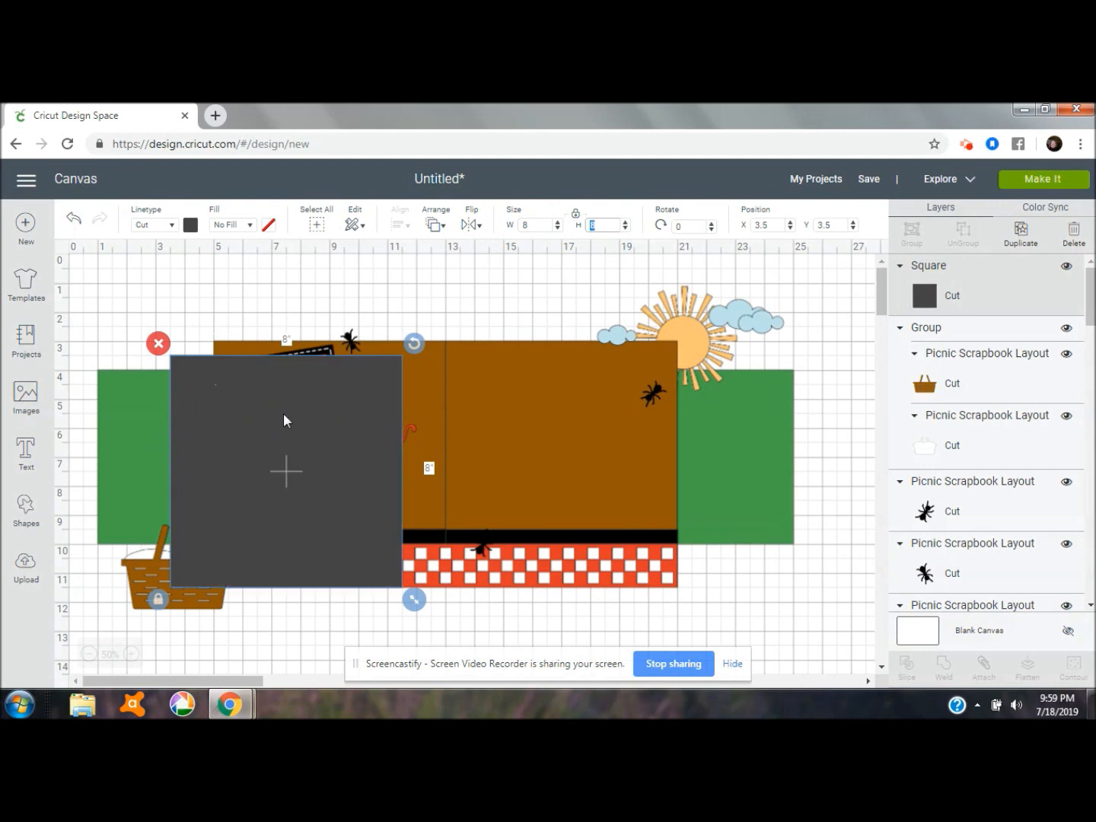
Move the 8-inch square over the right half of the checkered border and set its X position to 13
{"action": "left_click", "coordinate": [239, 416]}
{"action": "left_click_drag", "start_coordinate": [239, 416], "coordinate": [517, 593]}
{"action": "left_click", "coordinate": [783, 224]}
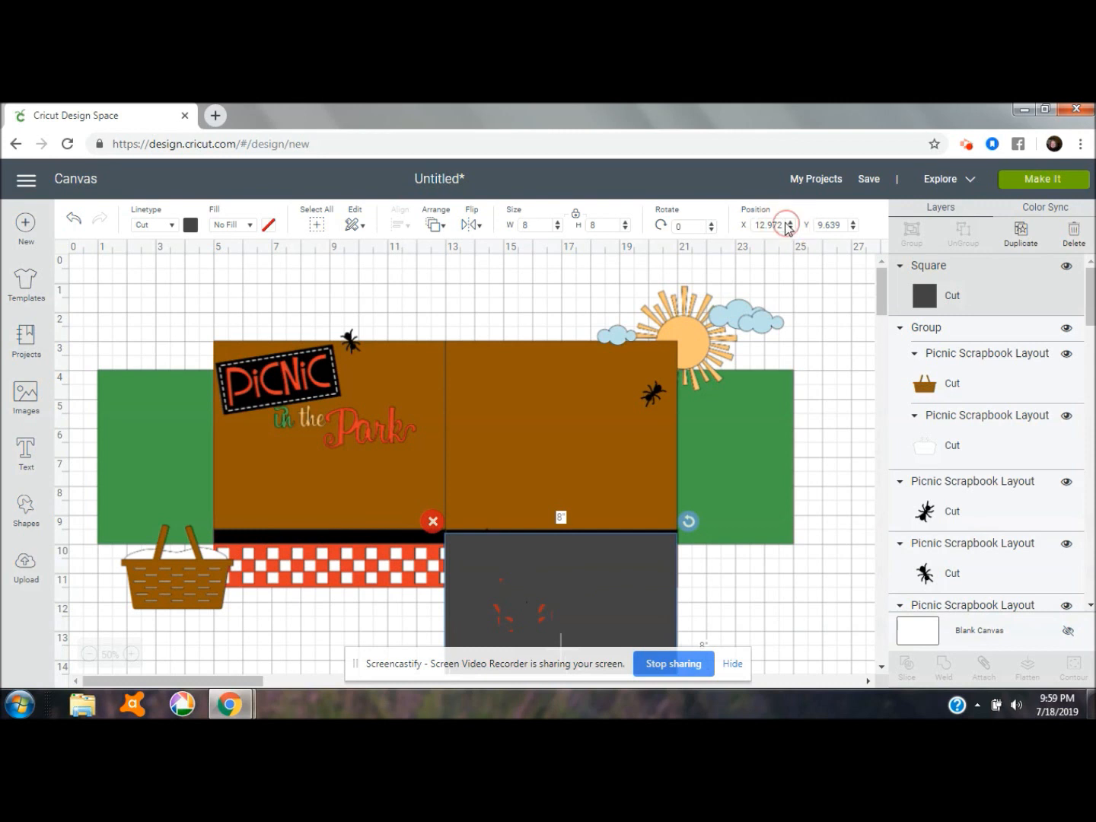
{"action": "type", "text": "13"}
{"action": "key", "text": "Tab"}
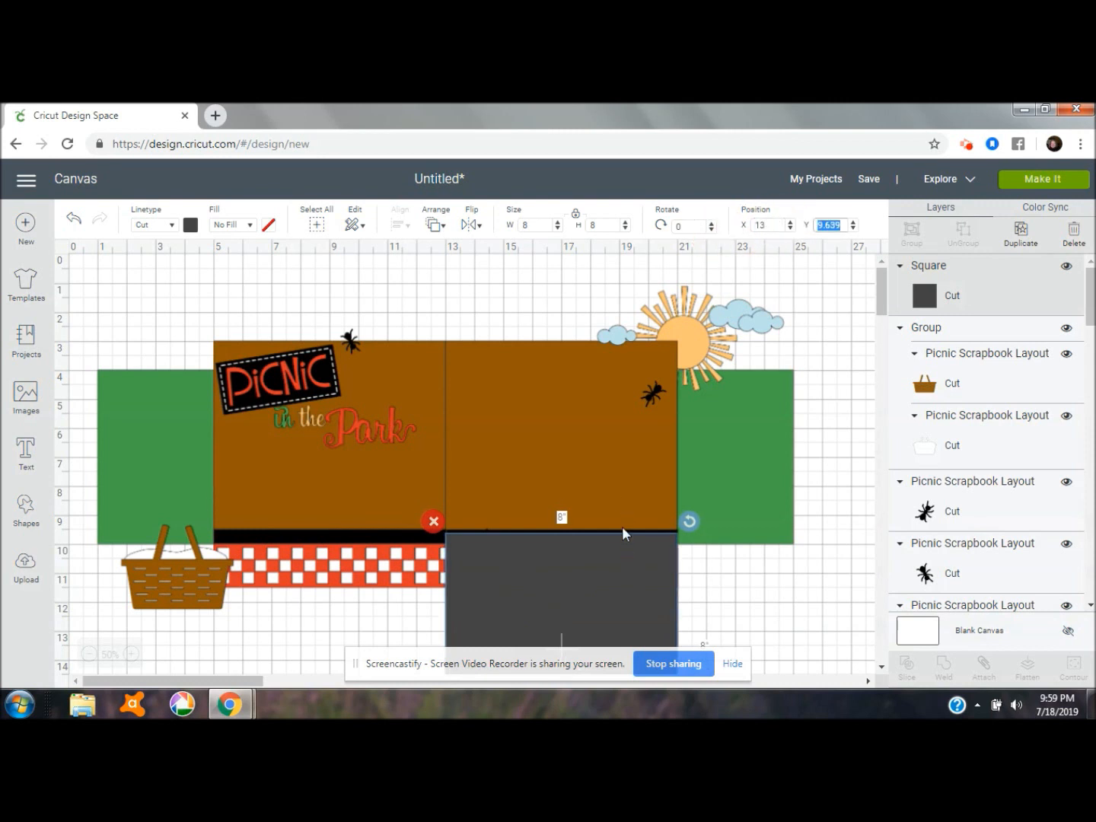
Slice the red layer of the Picnic Tablecloth Border with the 8-inch square
{"action": "left_click_drag", "start_coordinate": [1092, 288], "coordinate": [1093, 503]}
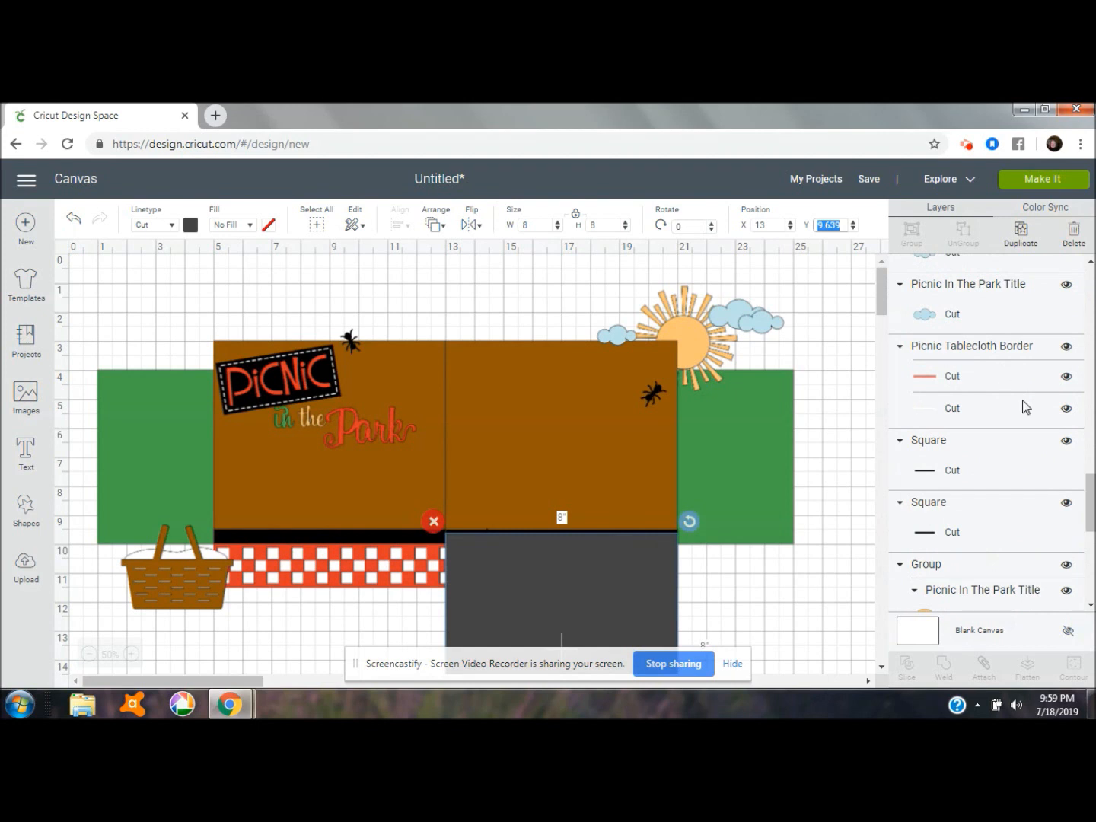
{"action": "left_click", "coordinate": [1002, 379]}
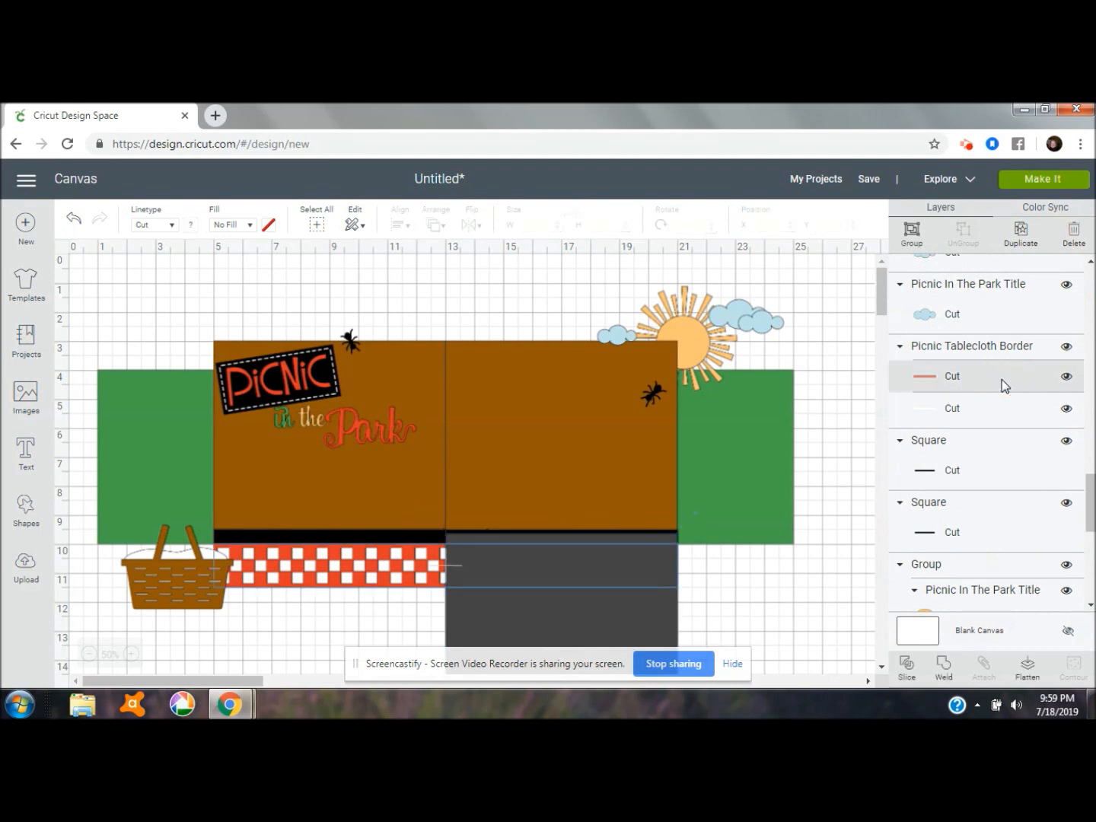
{"action": "left_click", "coordinate": [909, 663]}
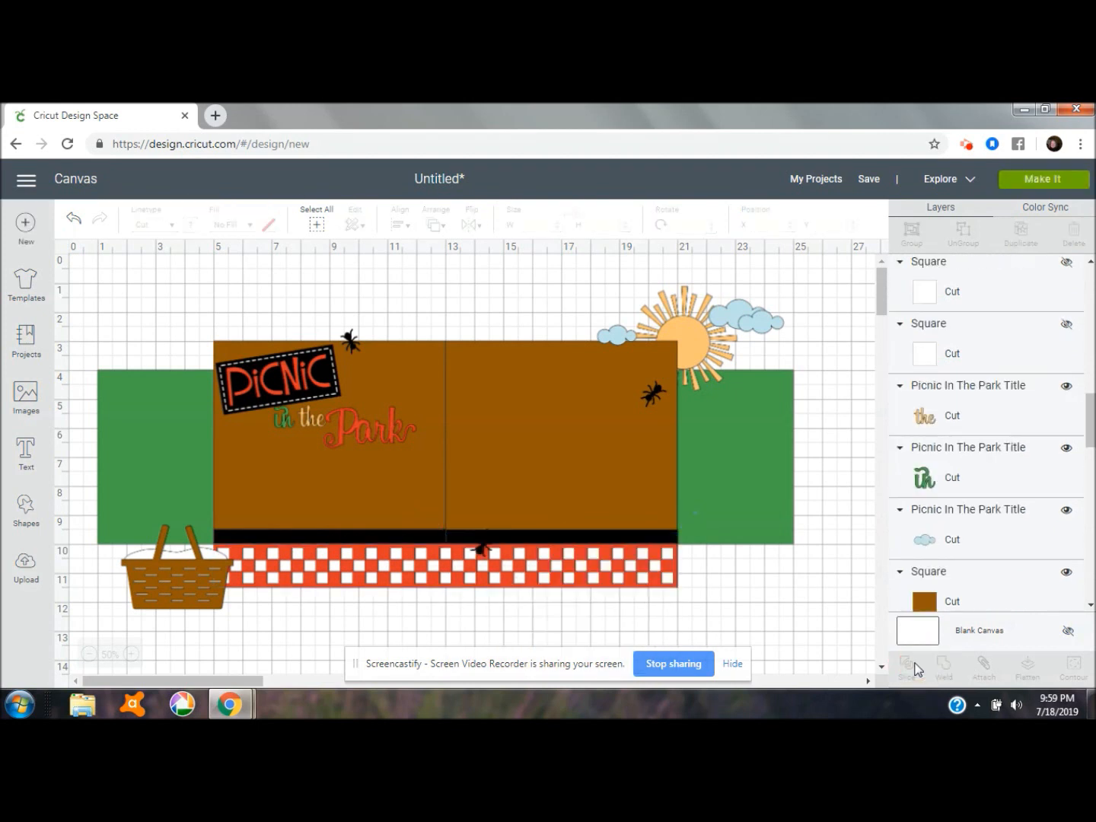
Pull the dark gray checkered slice piece off the border and delete it
{"action": "left_click", "coordinate": [633, 563]}
{"action": "left_click_drag", "start_coordinate": [634, 563], "coordinate": [889, 487]}
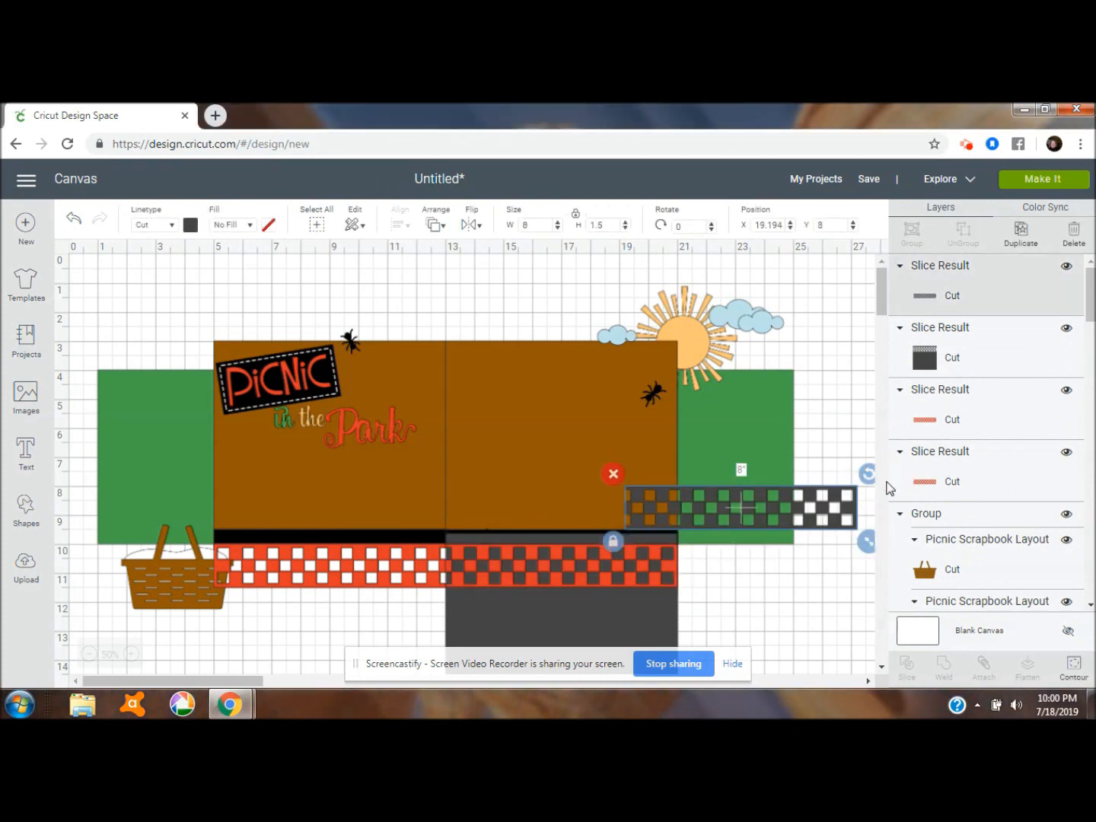
{"action": "left_click", "coordinate": [613, 475]}
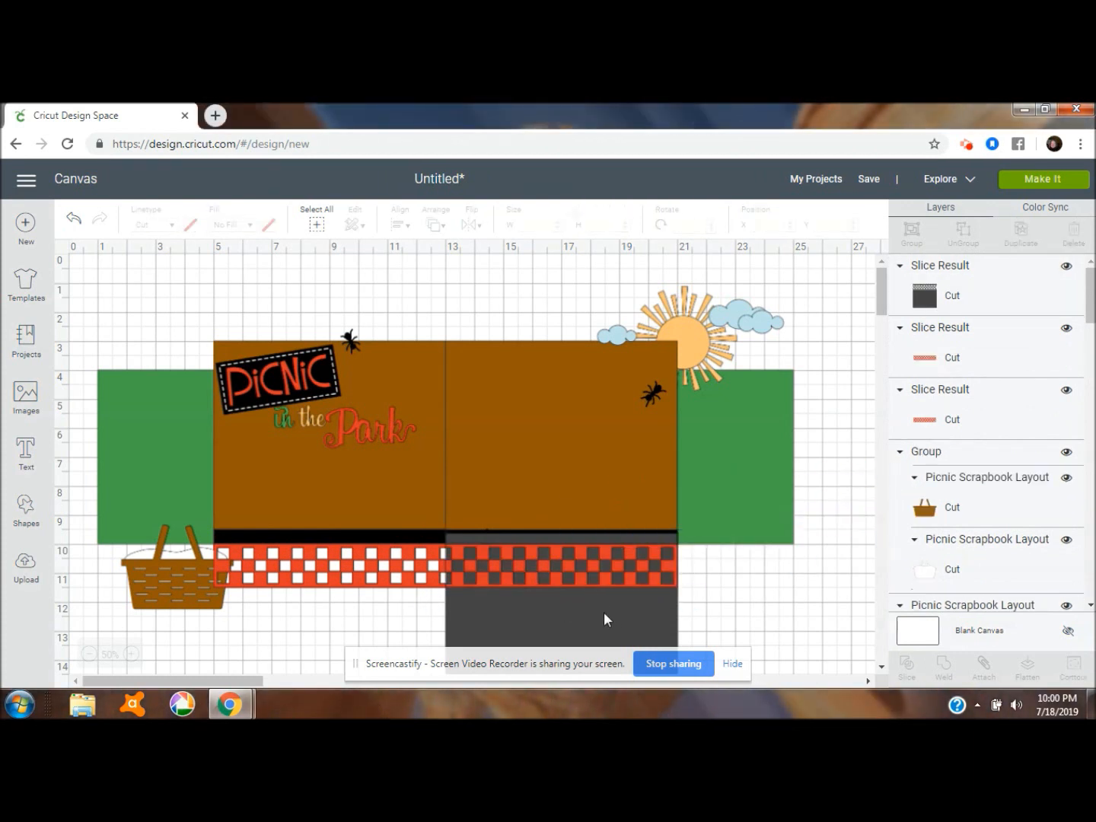
Move the remaining dark gray square up so its solid area covers the border's right half, with X position 13
{"action": "left_click", "coordinate": [595, 614]}
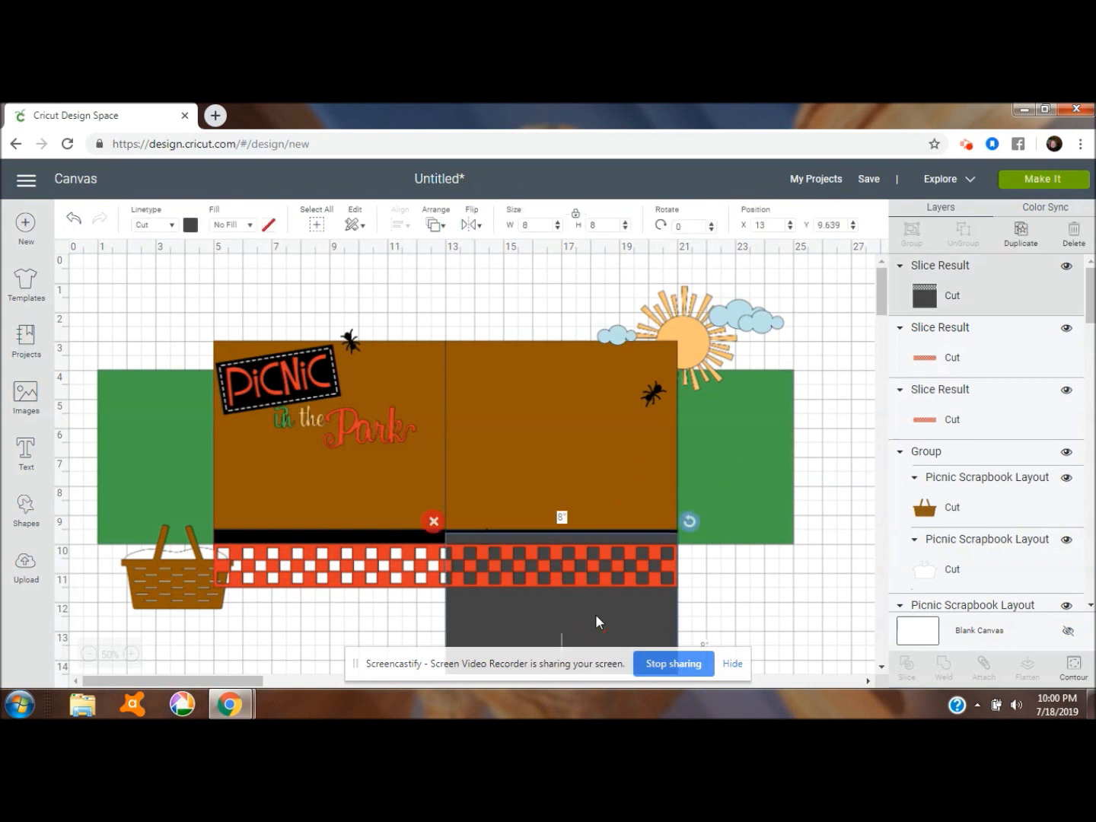
{"action": "left_click_drag", "start_coordinate": [595, 614], "coordinate": [592, 539]}
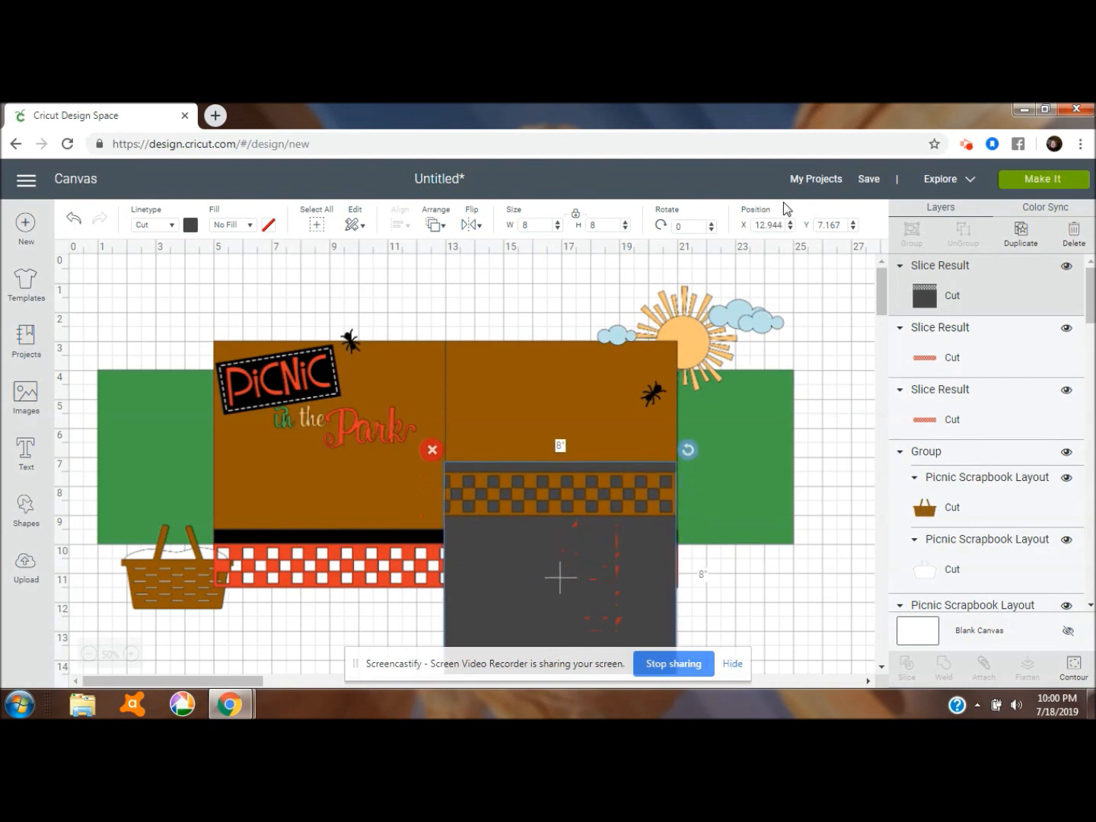
{"action": "left_click", "coordinate": [719, 222]}
{"action": "type", "text": "13"}
{"action": "key", "text": "Tab"}
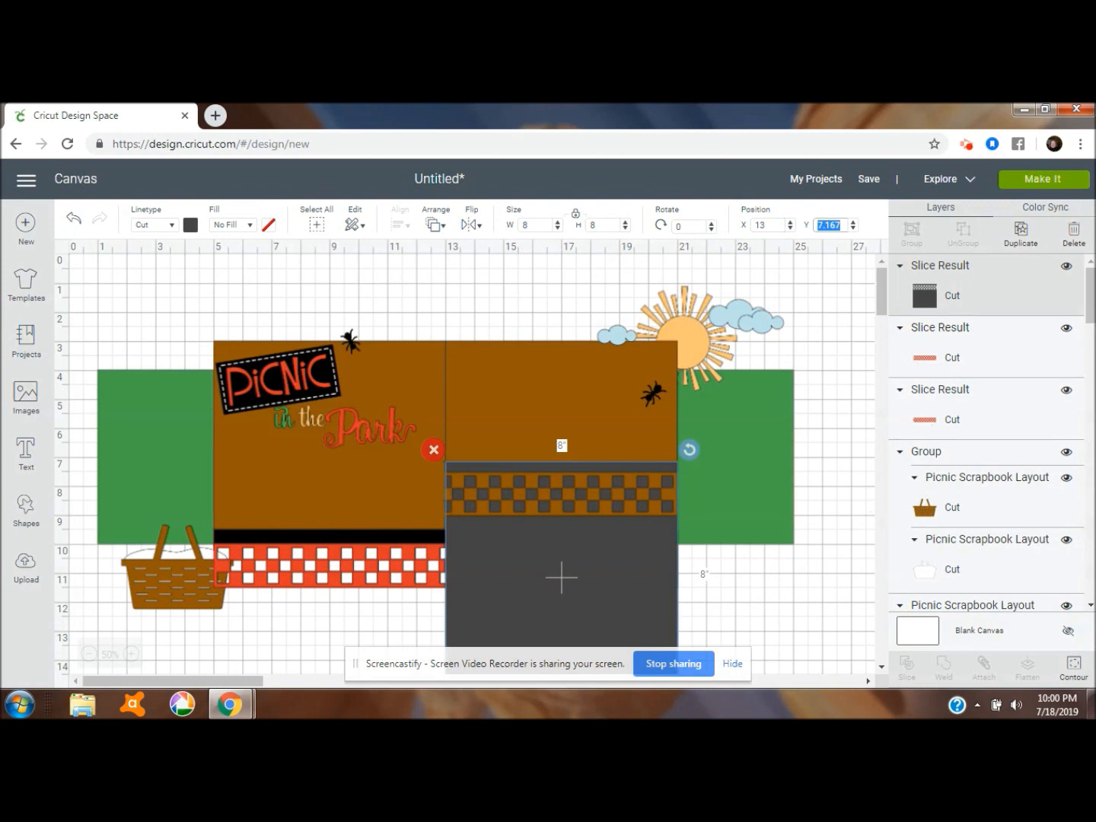
Slice the white layer of the Picnic Tablecloth Border with the dark gray square
{"action": "left_click_drag", "start_coordinate": [1090, 306], "coordinate": [1091, 517]}
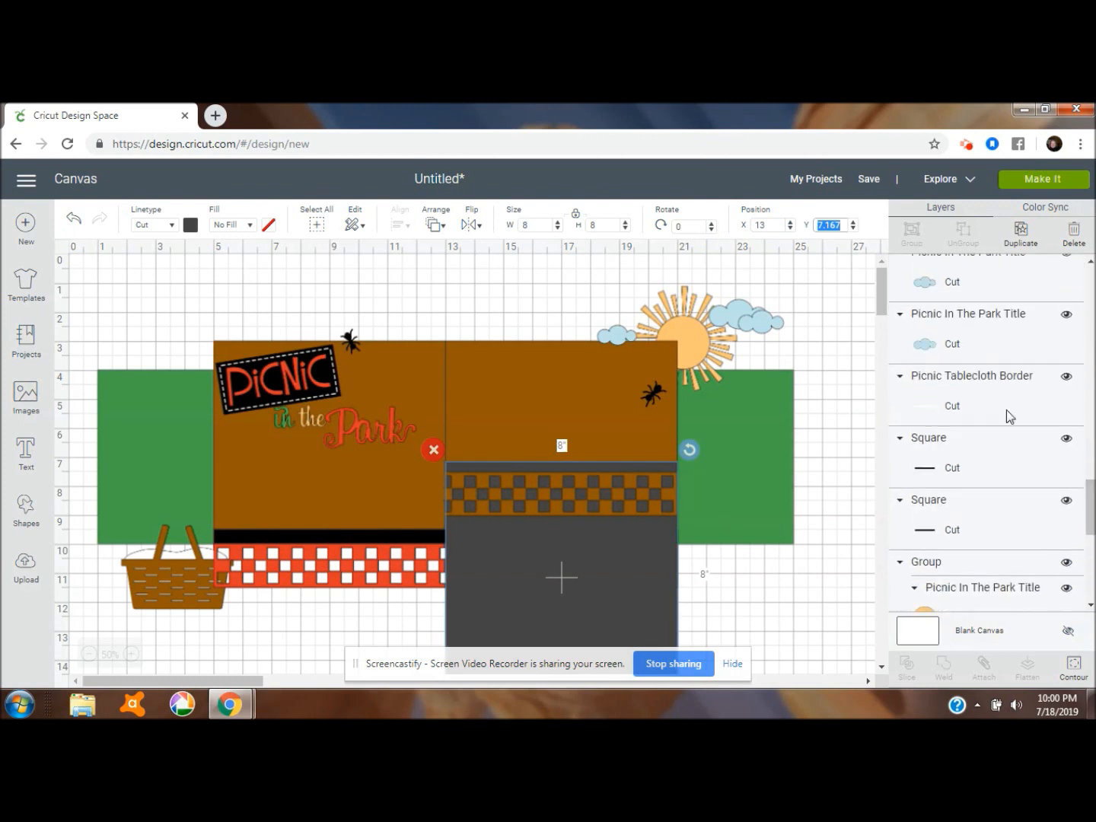
{"action": "left_click", "coordinate": [1004, 403]}
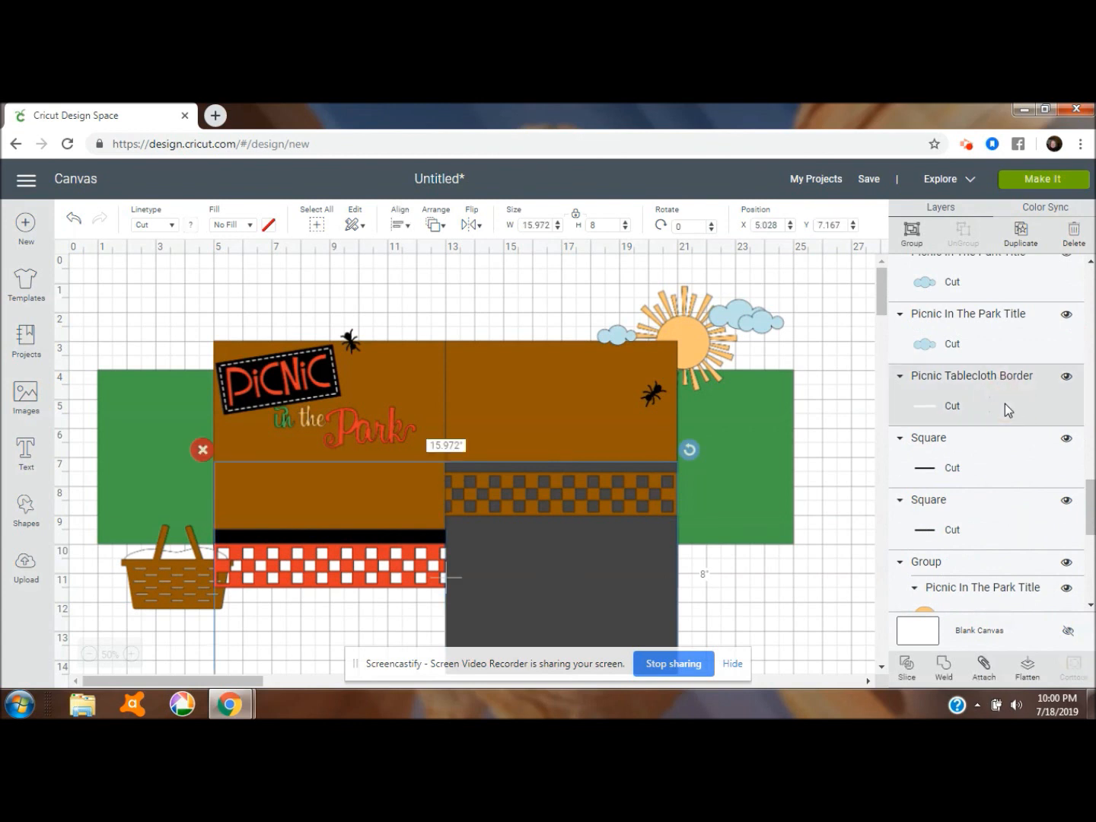
{"action": "left_click", "coordinate": [905, 667]}
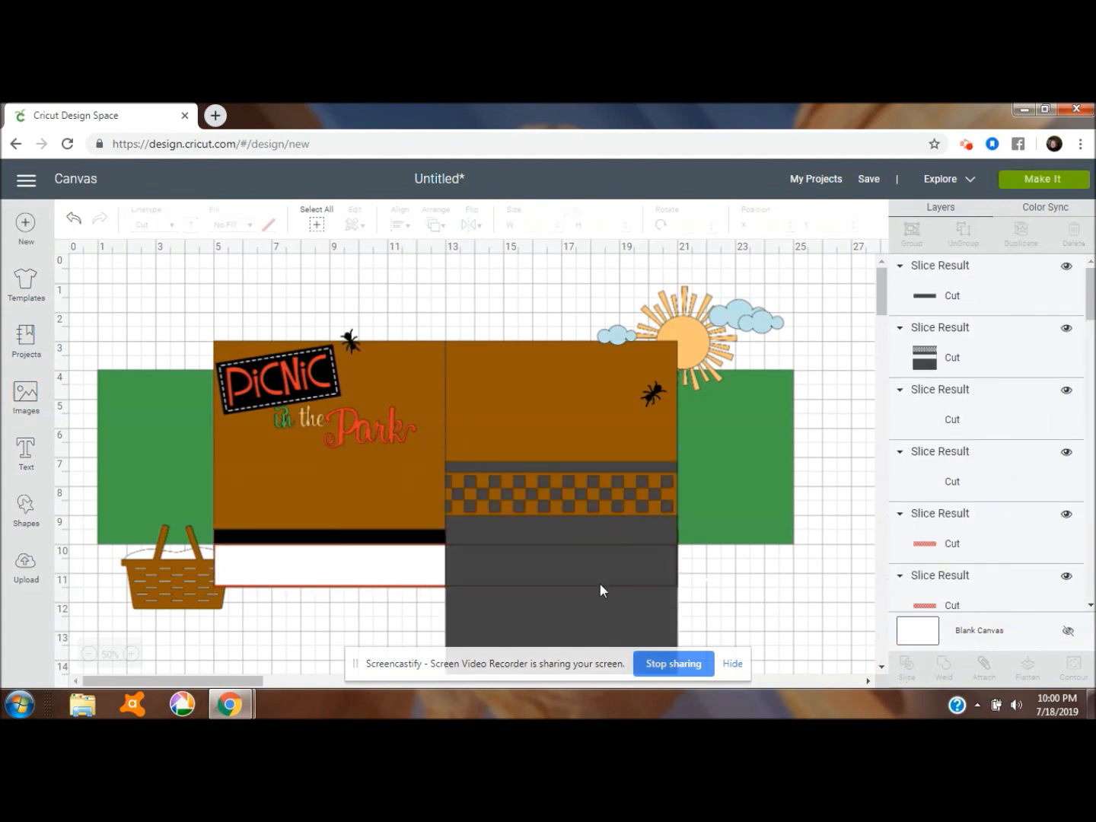
Delete the dark gray strip and the leftover dark gray square from the slice results
{"action": "left_click", "coordinate": [580, 573]}
{"action": "left_click", "coordinate": [432, 532]}
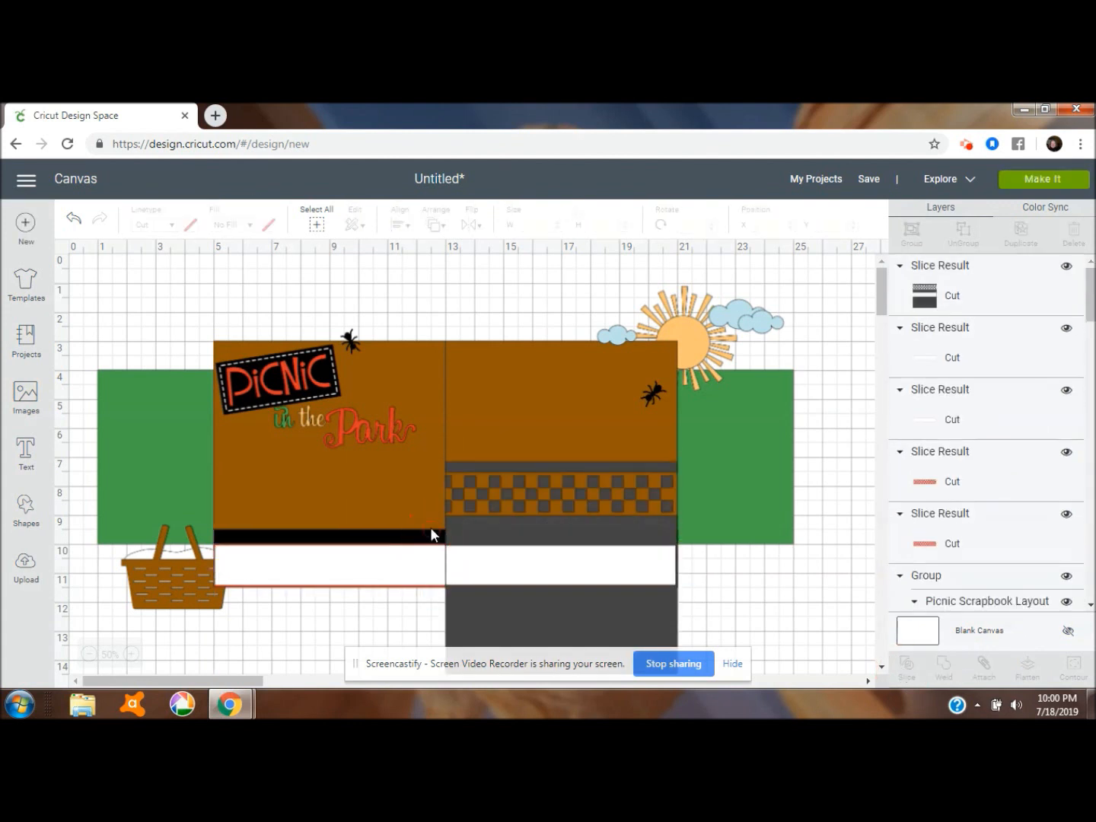
{"action": "left_click", "coordinate": [493, 531]}
{"action": "left_click", "coordinate": [433, 449]}
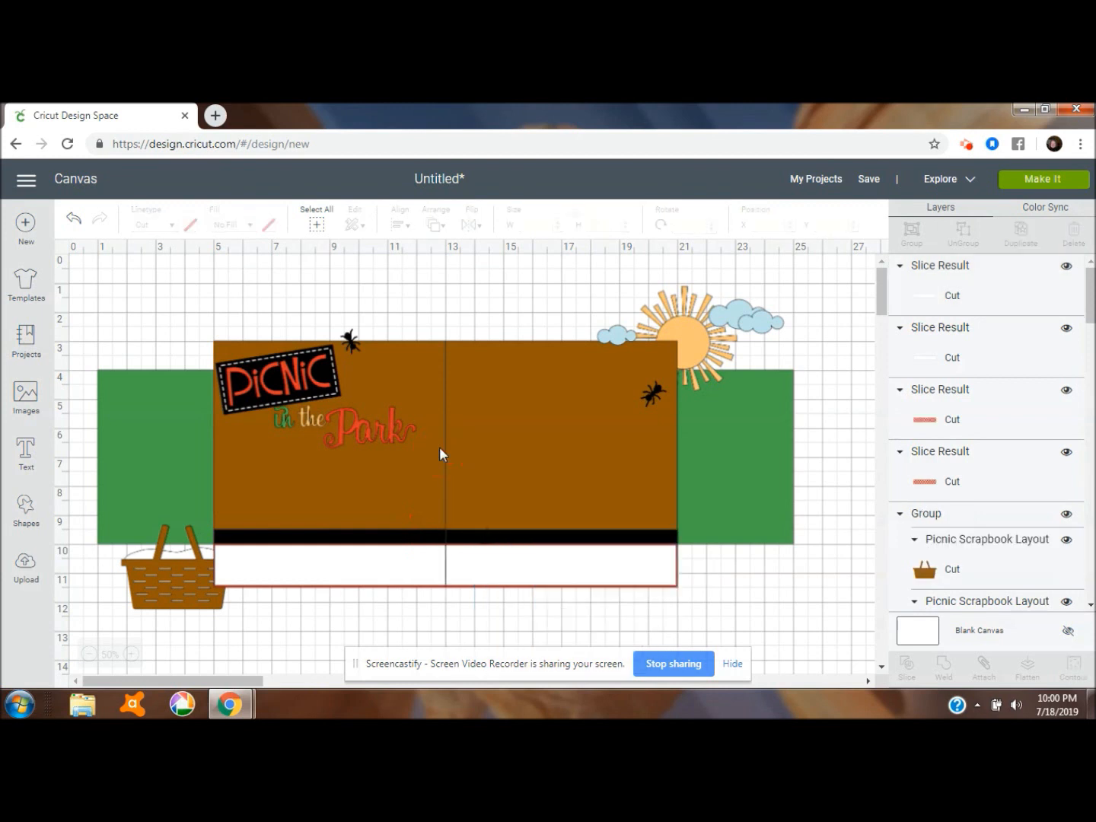
Send the white slice on the right half of the tablecloth border to the back
{"action": "left_click", "coordinate": [626, 566]}
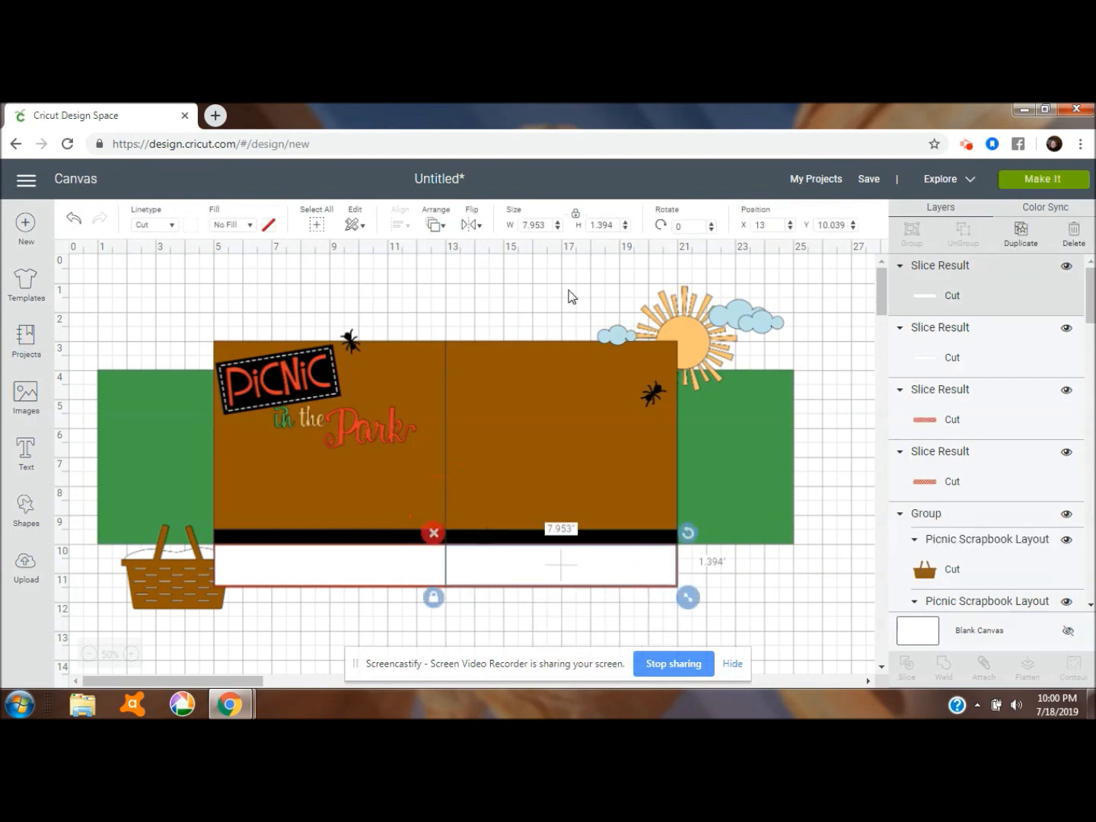
{"action": "left_click", "coordinate": [435, 225]}
{"action": "left_click", "coordinate": [485, 257]}
Move the white slice on the left half of the tablecloth border backward one layer, and send it to the back
{"action": "left_click", "coordinate": [389, 563]}
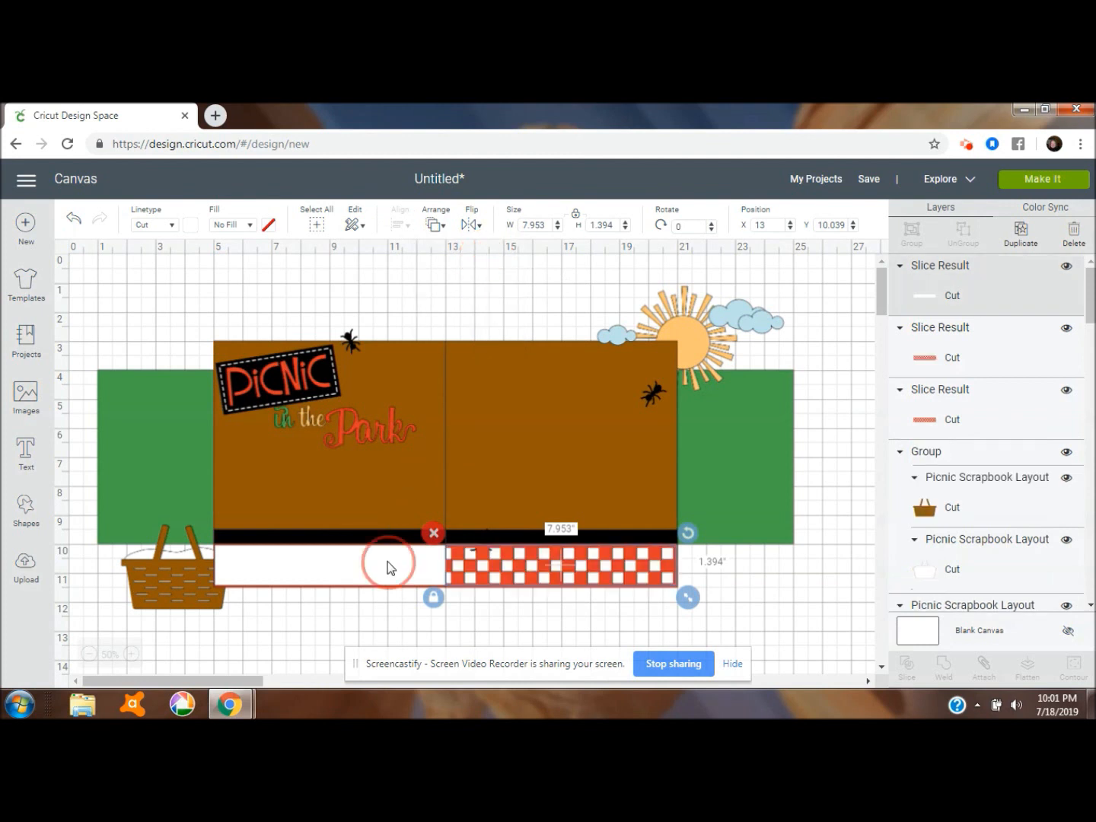
{"action": "left_click", "coordinate": [436, 224]}
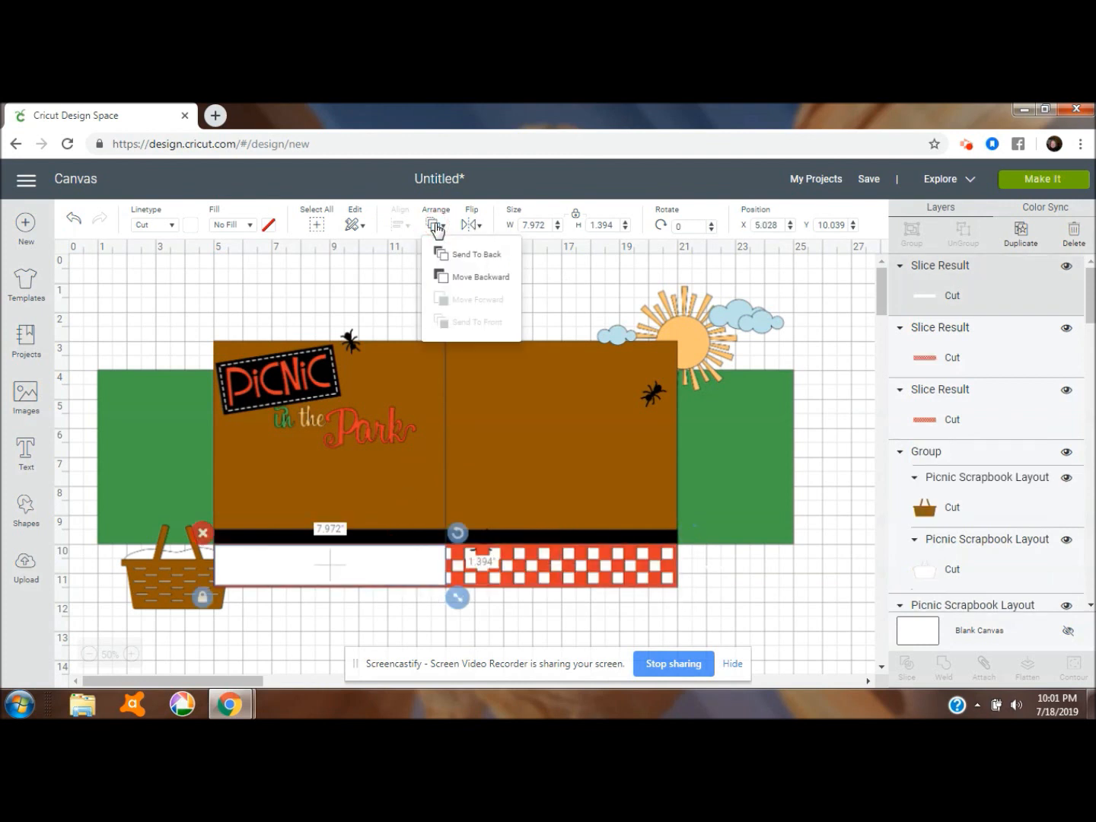
{"action": "left_click", "coordinate": [479, 278]}
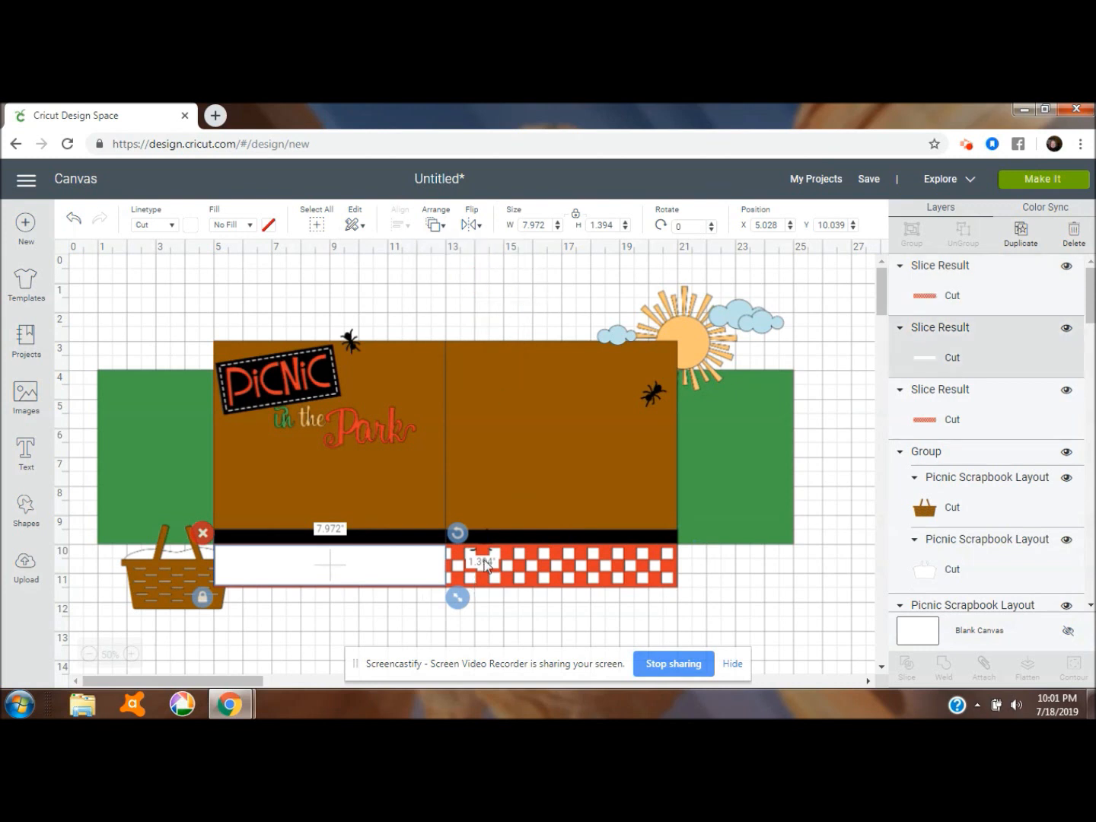
{"action": "left_click", "coordinate": [403, 554]}
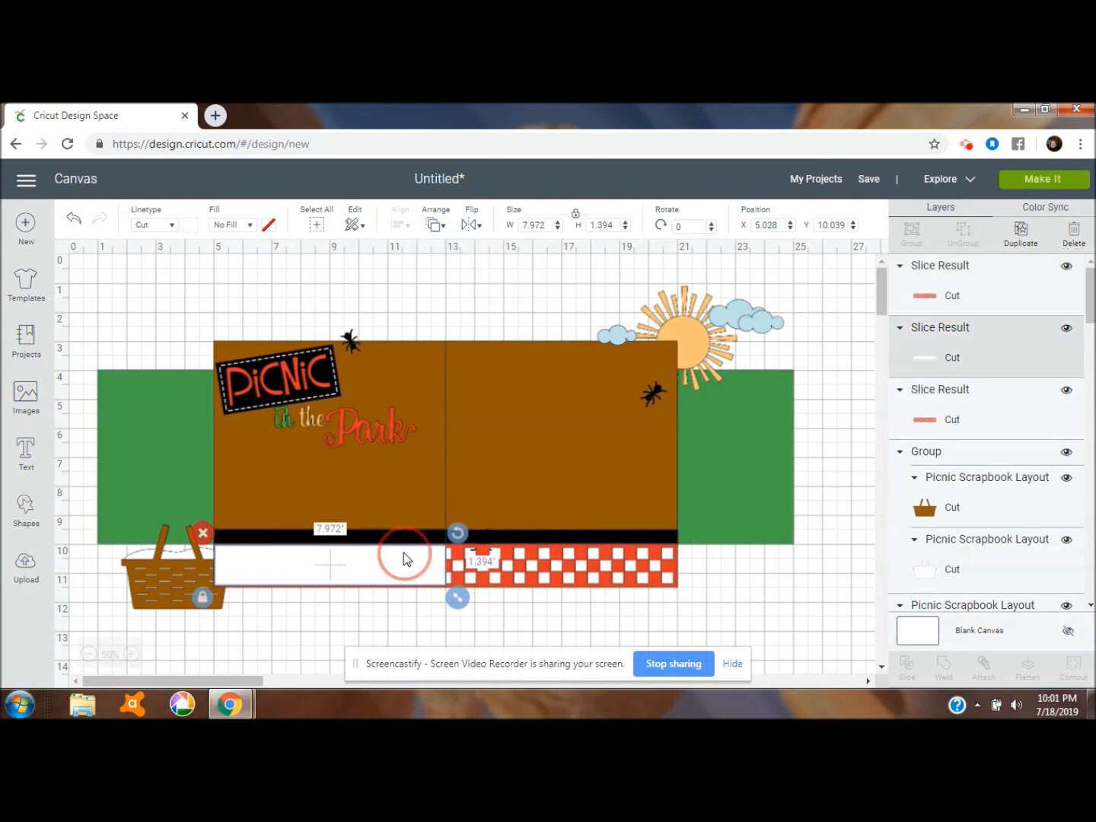
{"action": "left_click", "coordinate": [436, 223]}
{"action": "left_click", "coordinate": [471, 258]}
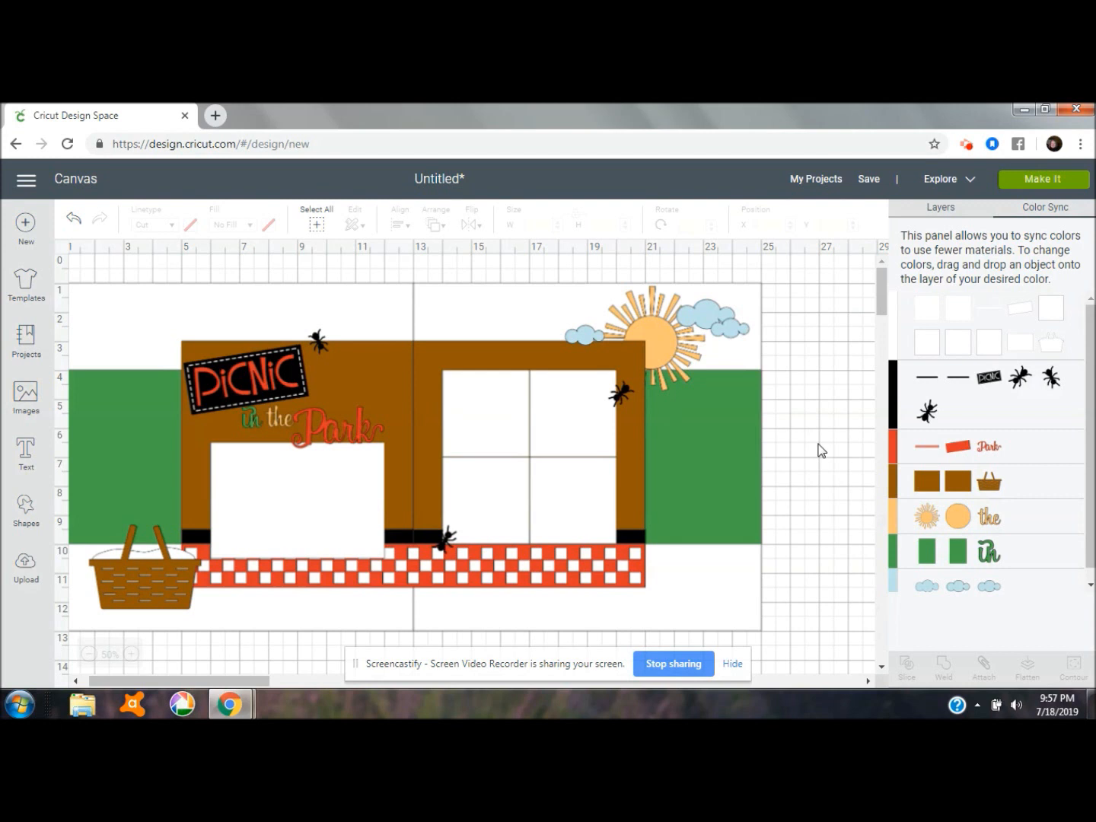
Move the small lower-right cloud to about X 23.1, Y 1.94 and the ant on the border to about X 13.86, Y 9.48
{"action": "left_click", "coordinate": [729, 318]}
{"action": "left_click", "coordinate": [732, 332]}
{"action": "left_click_drag", "start_coordinate": [757, 350], "coordinate": [724, 320]}
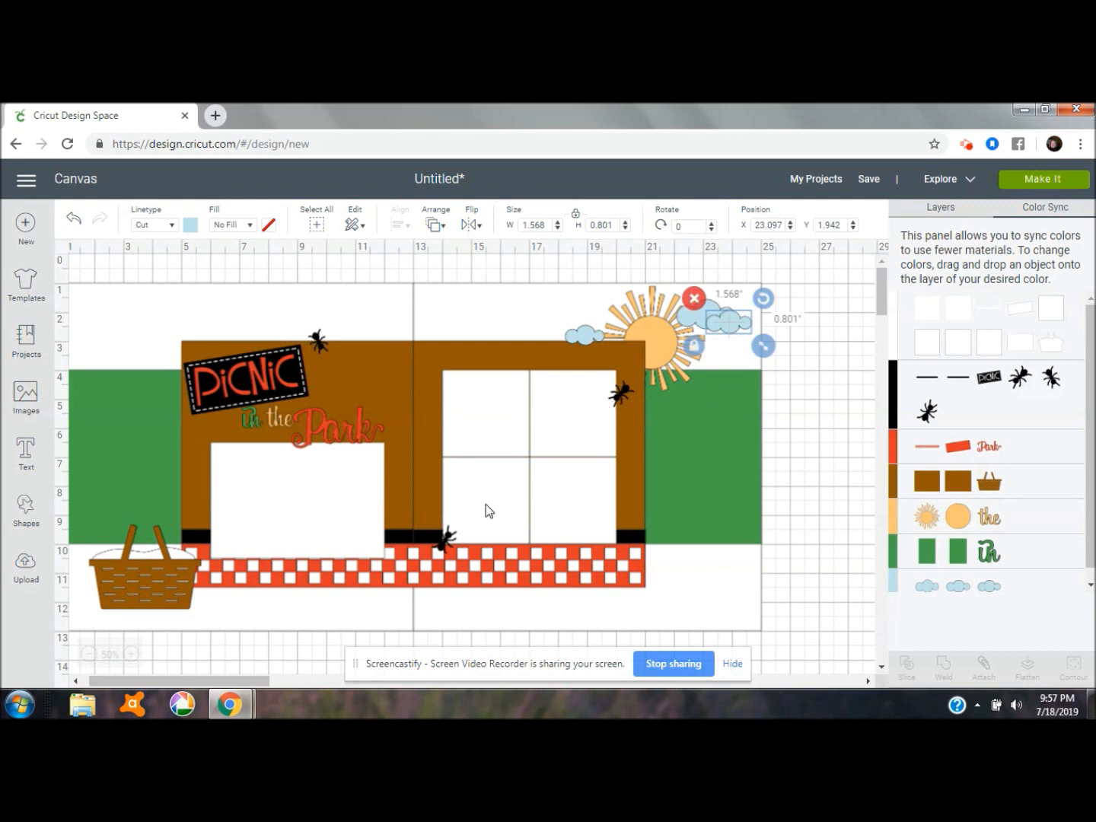
{"action": "left_click_drag", "start_coordinate": [445, 557], "coordinate": [450, 552]}
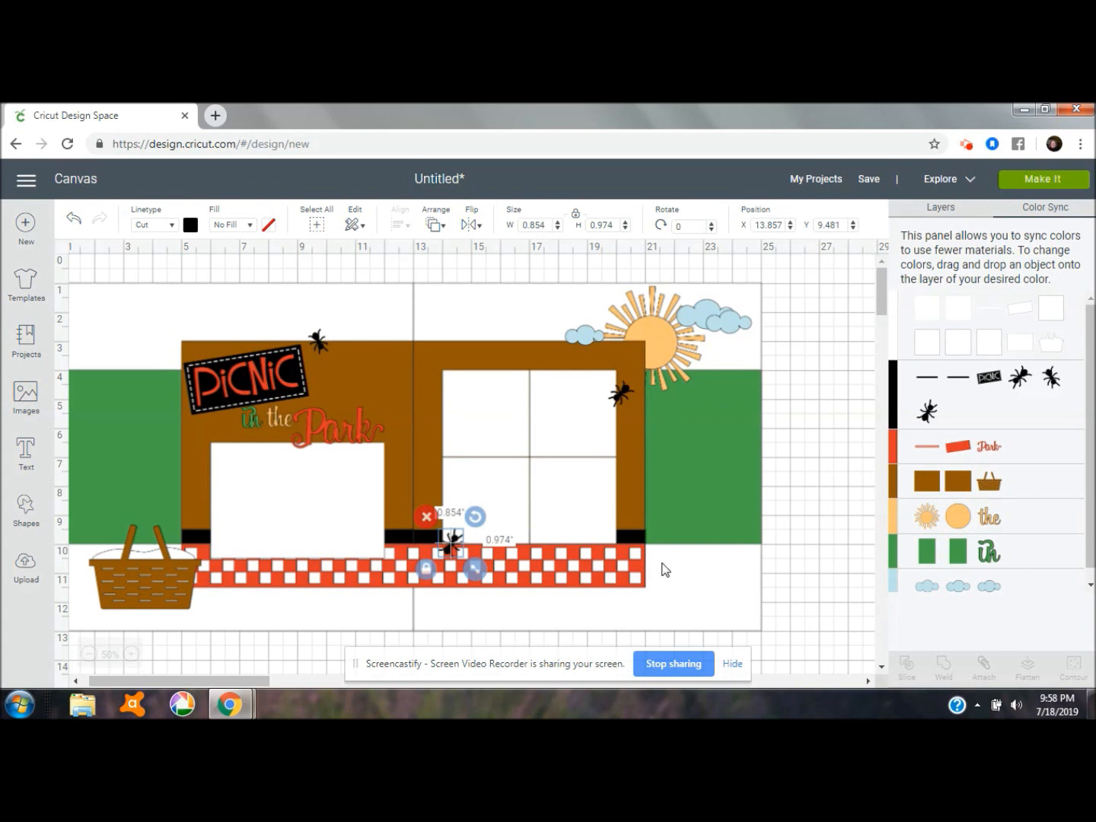
{"action": "left_click_drag", "start_coordinate": [264, 677], "coordinate": [248, 681]}
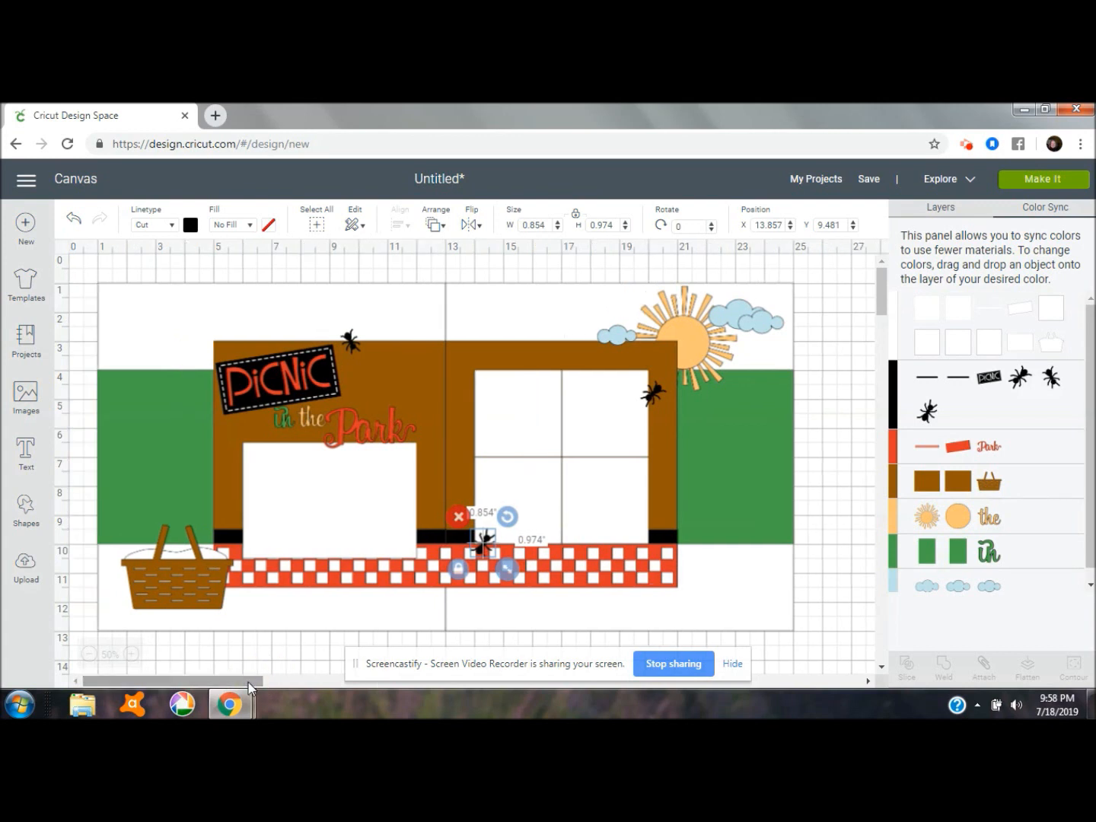